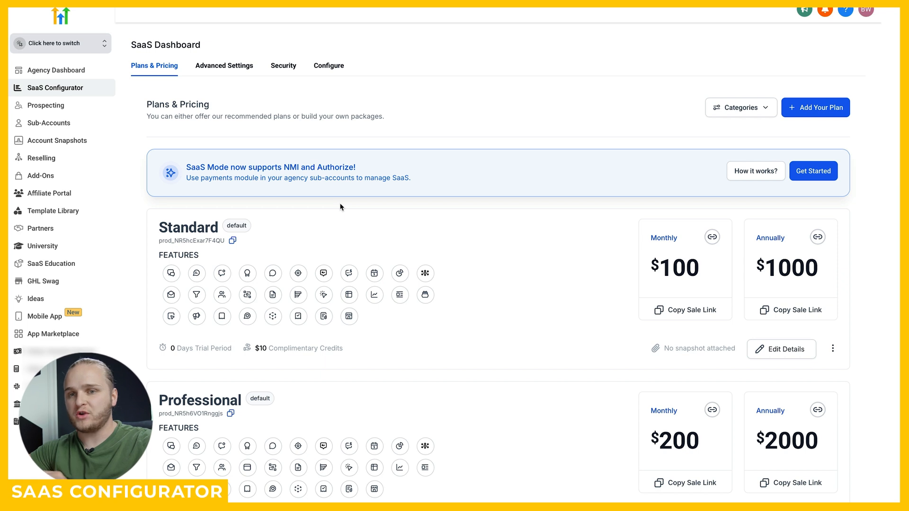
Review the Standard, Professional and Premium plans with their features, trial periods and prices in the SaaS Configurator
{"action": "scroll", "coordinate": [520, 272], "scroll_direction": "down", "scroll_amount": 1}
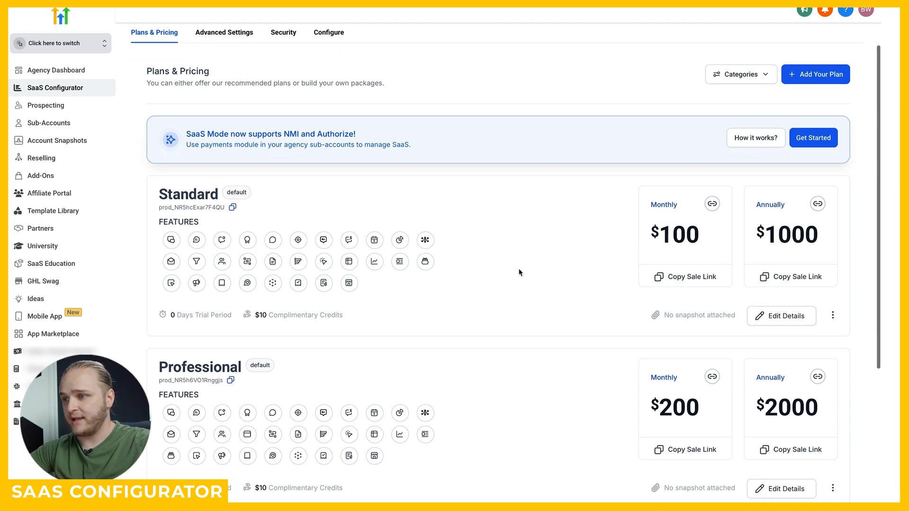
{"action": "scroll", "coordinate": [570, 248], "scroll_direction": "down", "scroll_amount": 1}
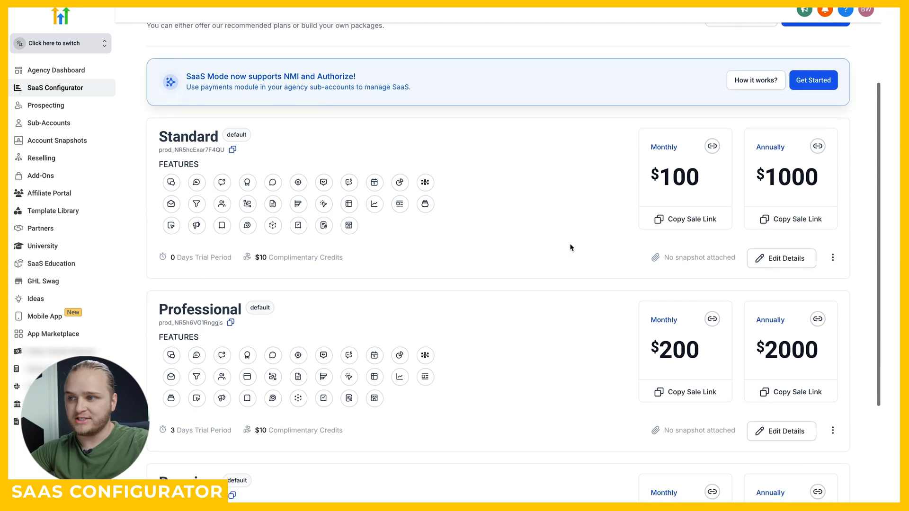
{"action": "scroll", "coordinate": [587, 353], "scroll_direction": "down", "scroll_amount": 3}
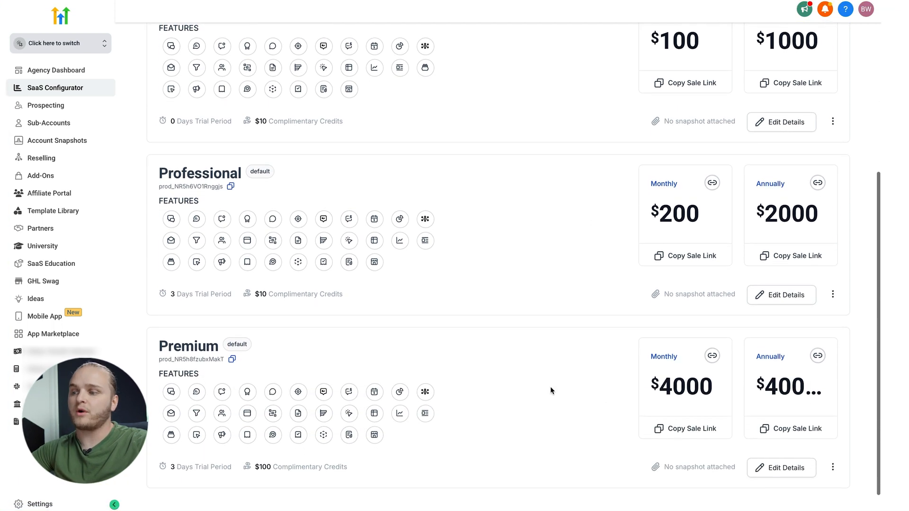
{"action": "scroll", "coordinate": [496, 249], "scroll_direction": "up", "scroll_amount": 2}
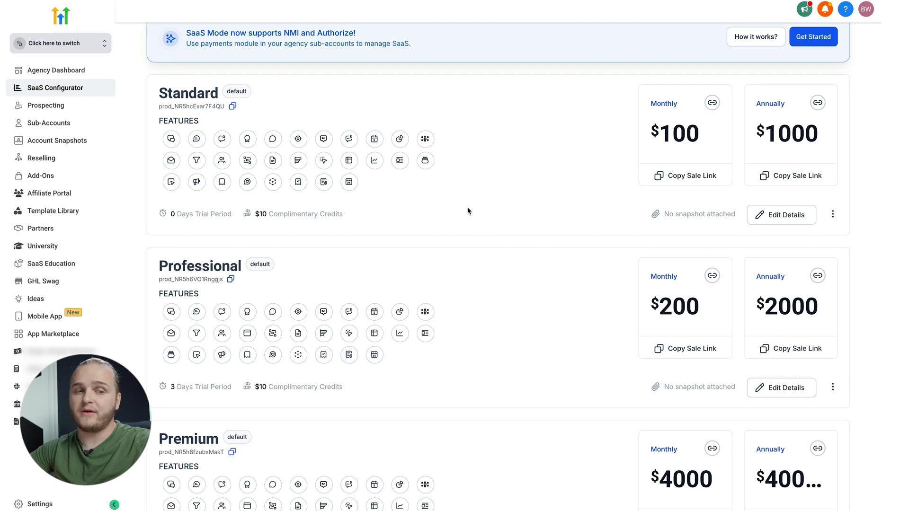
{"action": "scroll", "coordinate": [467, 211], "scroll_direction": "down", "scroll_amount": 1}
{"action": "scroll", "coordinate": [468, 211], "scroll_direction": "down", "scroll_amount": 2}
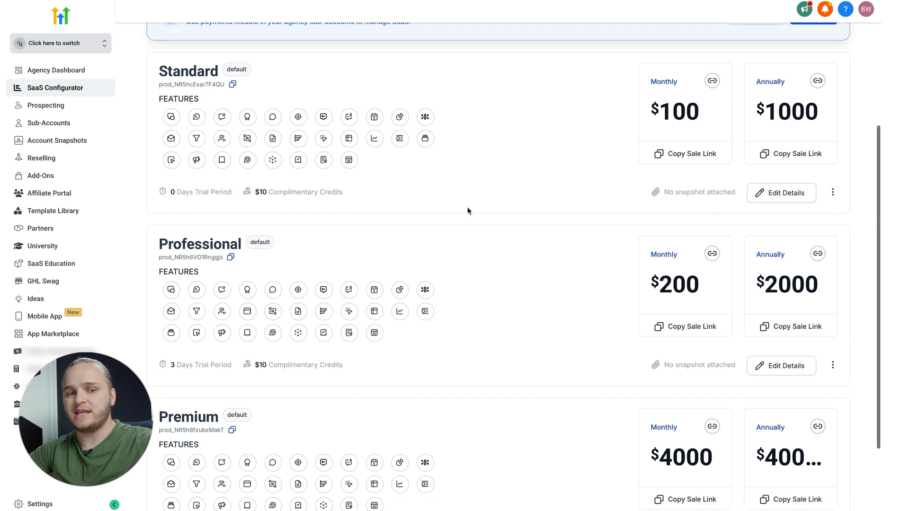
{"action": "scroll", "coordinate": [467, 210], "scroll_direction": "down", "scroll_amount": 1}
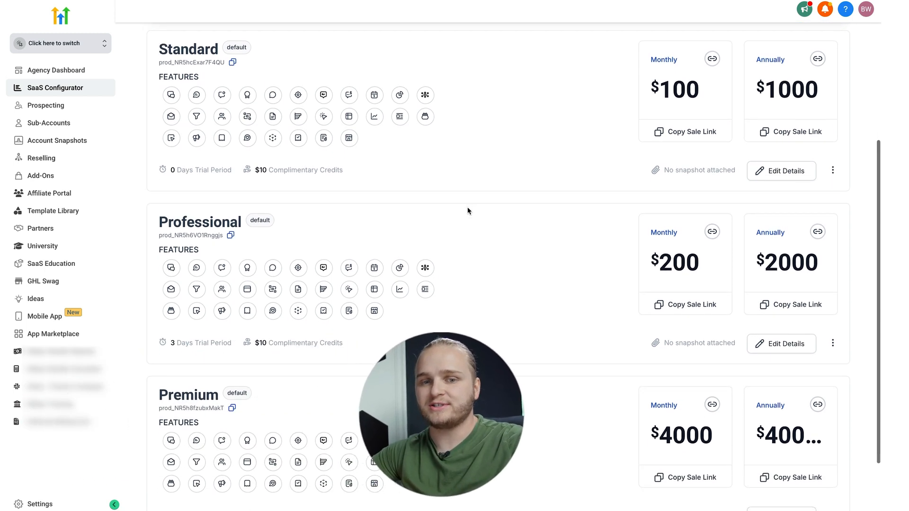
{"action": "scroll", "coordinate": [468, 211], "scroll_direction": "up", "scroll_amount": 1}
Start adding a prospect in the Prospecting area and search the map for "Dry cleaners near me"
{"action": "left_click", "coordinate": [73, 104]}
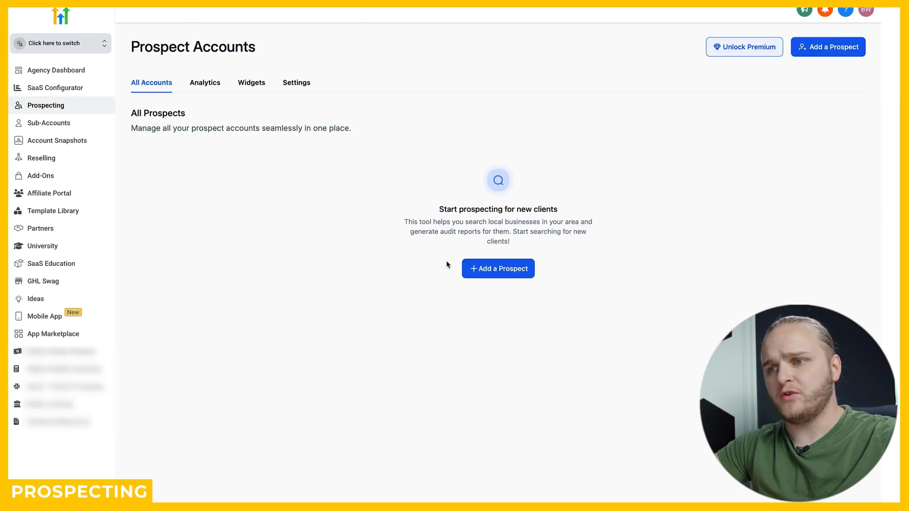
{"action": "left_click", "coordinate": [482, 274]}
{"action": "left_click", "coordinate": [226, 103]}
{"action": "type", "text": "Dry cleaners near me"}
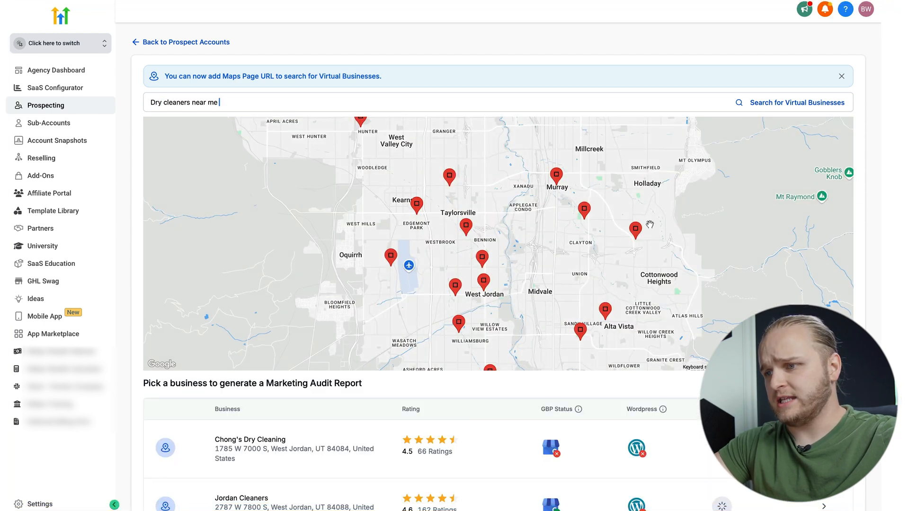
Pick Kleanway Laundry from the second page of business results and generate it as a prospect
{"action": "scroll", "coordinate": [472, 269], "scroll_direction": "down", "scroll_amount": 5}
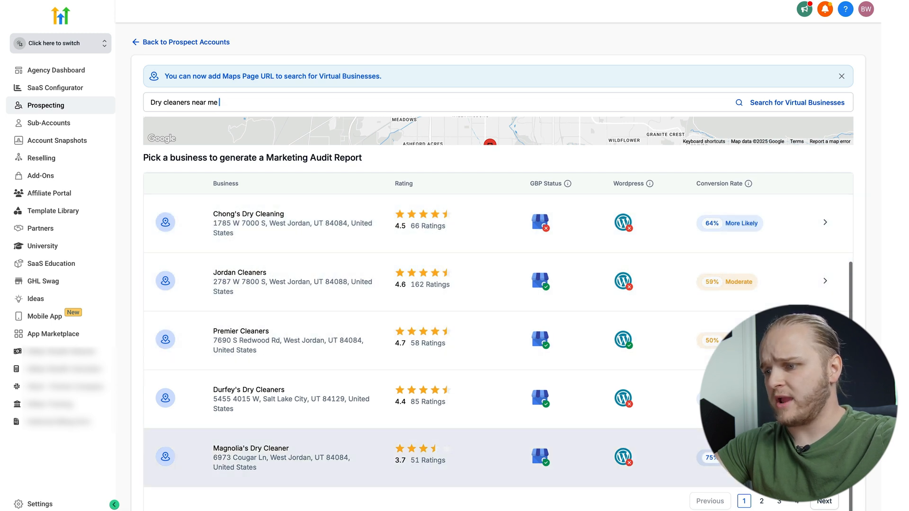
{"action": "left_click", "coordinate": [764, 502]}
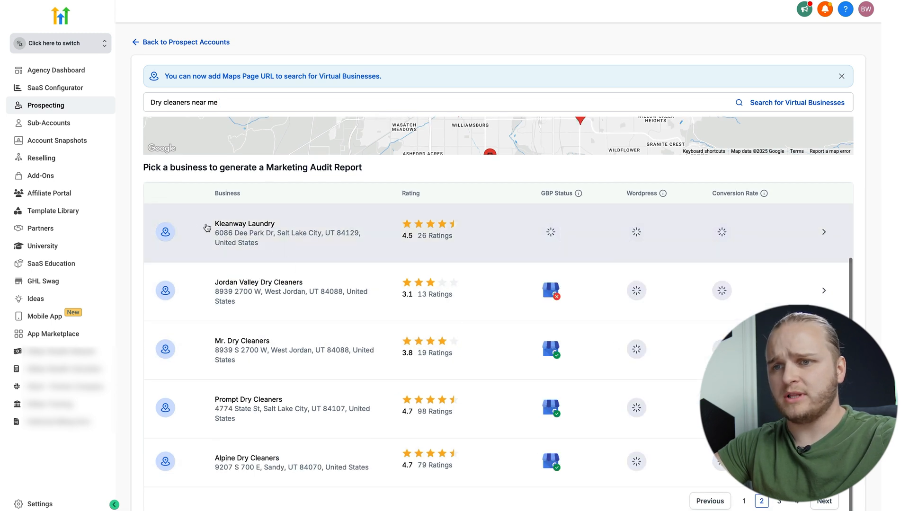
{"action": "left_click", "coordinate": [259, 229]}
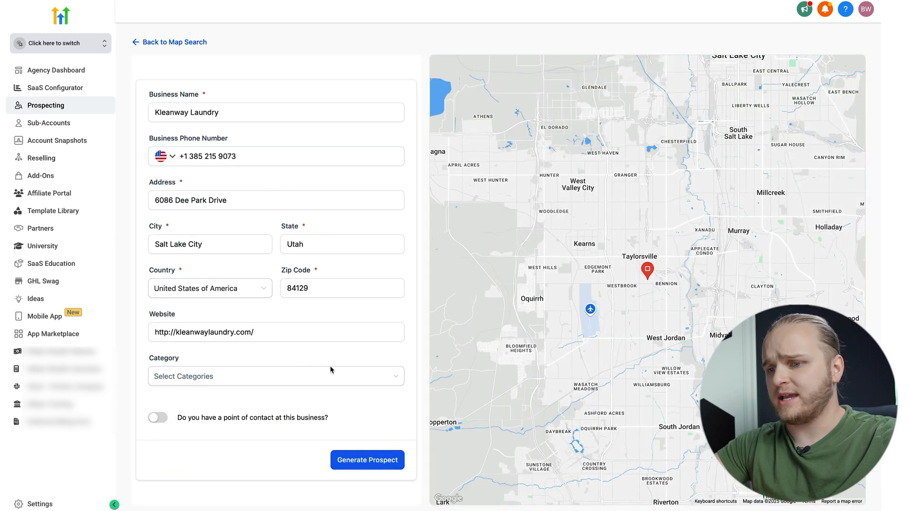
{"action": "left_click", "coordinate": [352, 462]}
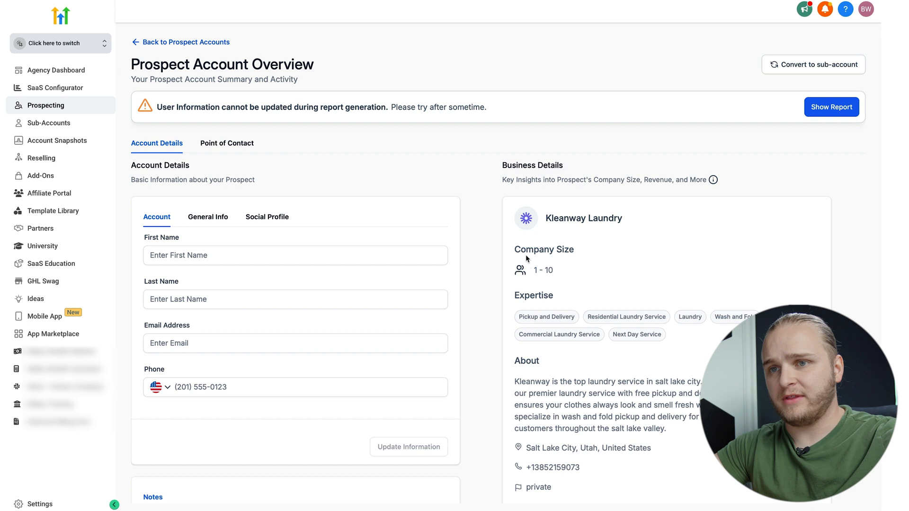
Review the Kleanway Laundry account and business details, and return to the prospect accounts list
{"action": "scroll", "coordinate": [542, 195], "scroll_direction": "down", "scroll_amount": 2}
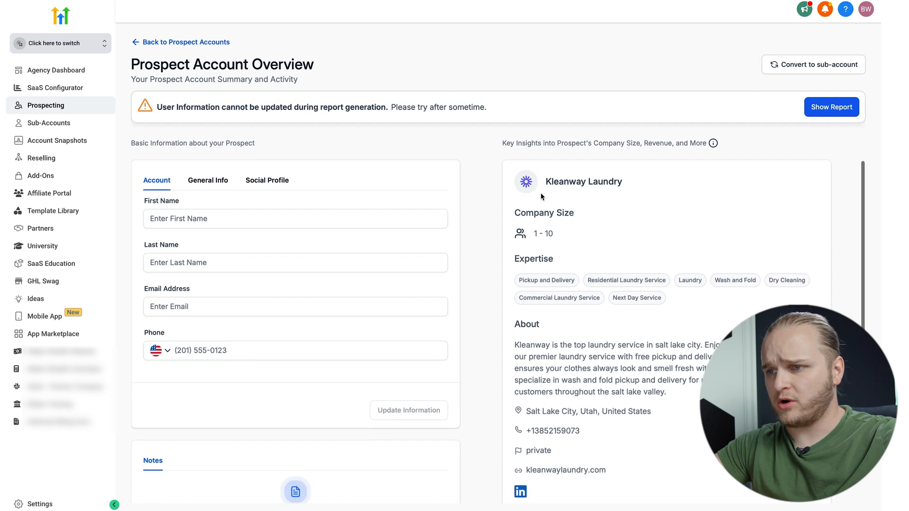
{"action": "scroll", "coordinate": [622, 370], "scroll_direction": "down", "scroll_amount": 4}
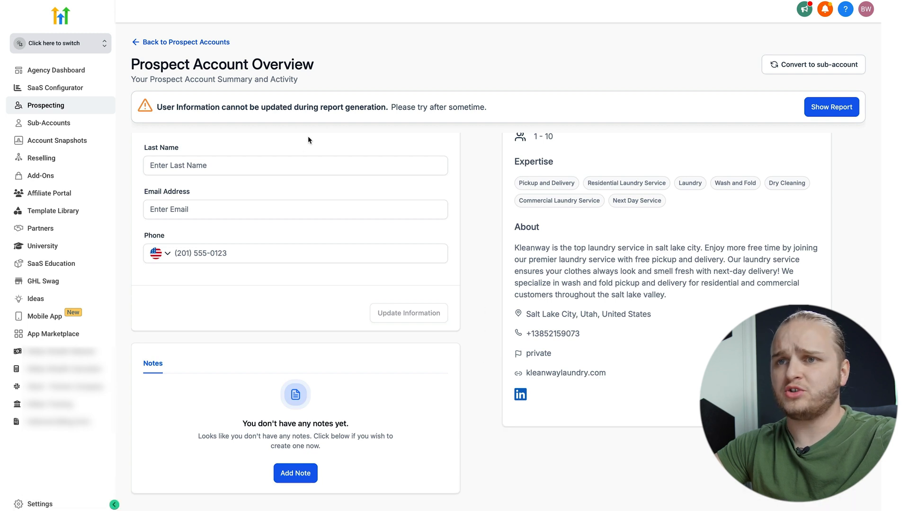
{"action": "left_click", "coordinate": [135, 43]}
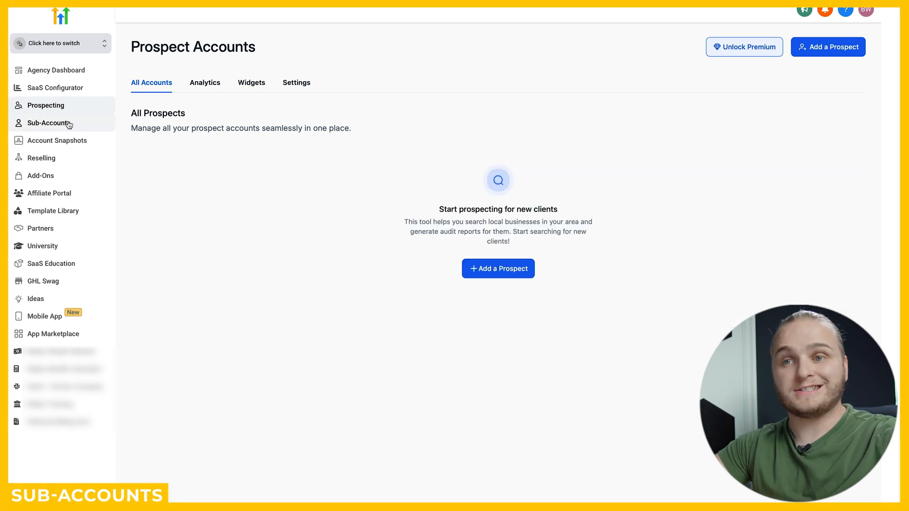
Open the Sub-Accounts overview and review the activity metrics of the listed accounts
{"action": "left_click", "coordinate": [69, 123]}
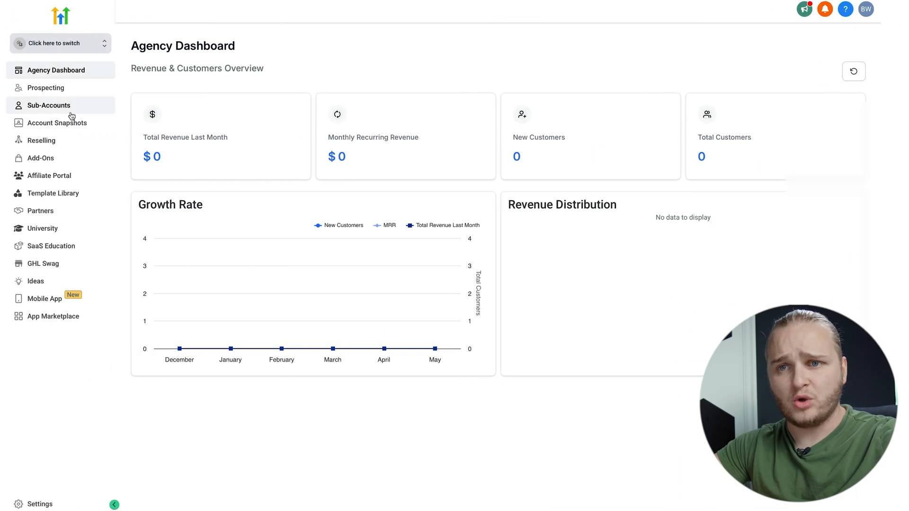
{"action": "left_click", "coordinate": [70, 111]}
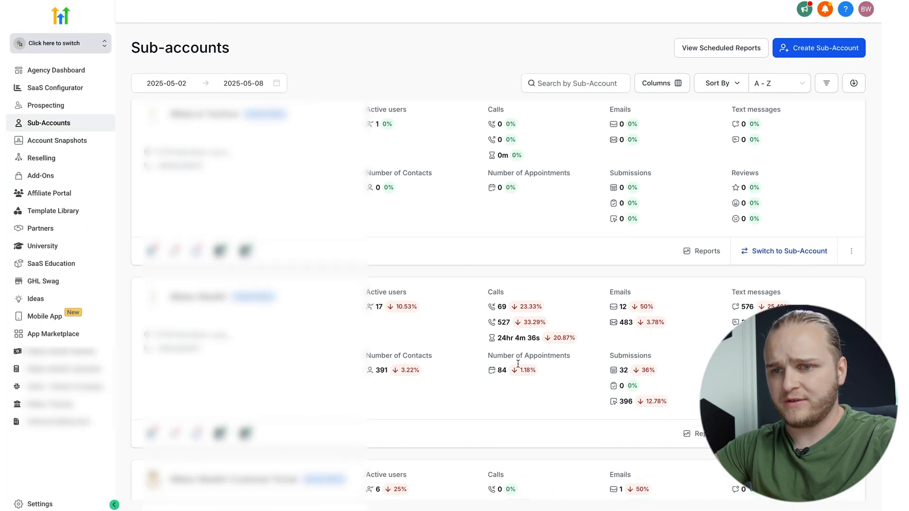
{"action": "scroll", "coordinate": [518, 364], "scroll_direction": "down", "scroll_amount": 2}
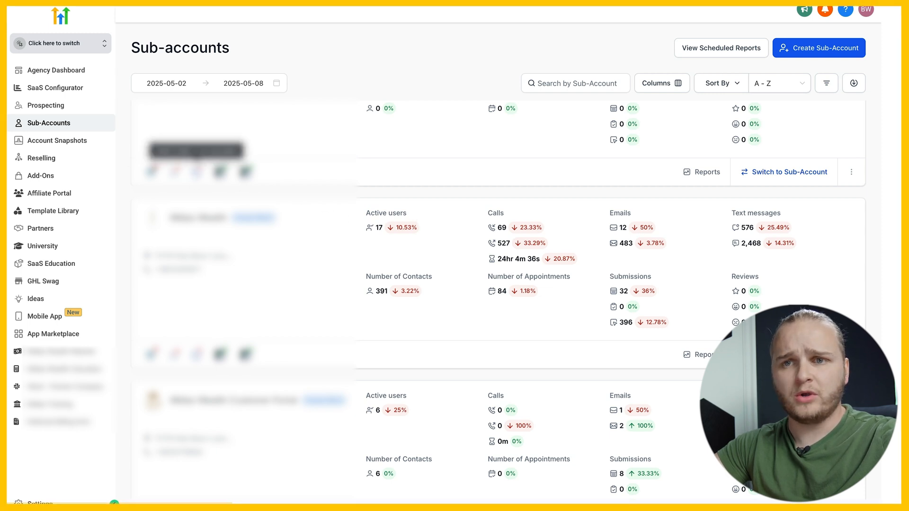
Open the account snapshots and browse the industry snapshot templates available for creating sub-accounts
{"action": "left_click", "coordinate": [78, 142]}
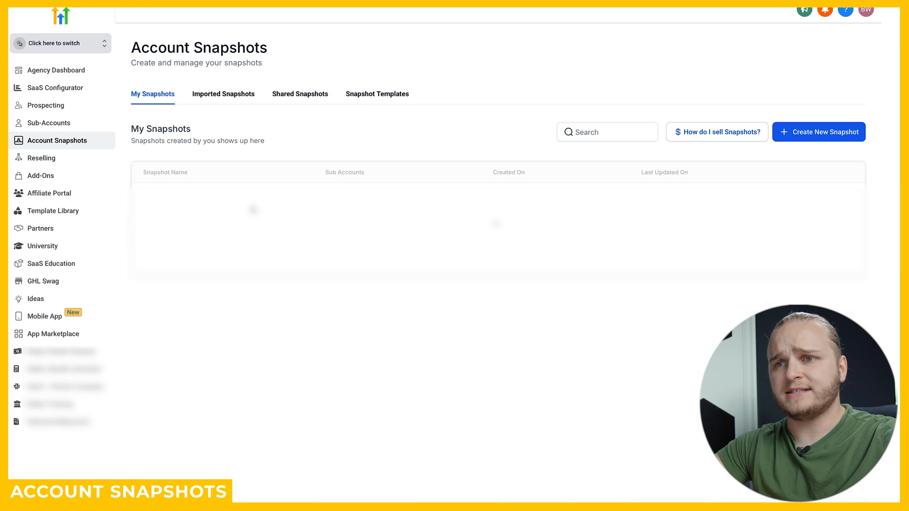
{"action": "left_click", "coordinate": [378, 96]}
{"action": "mouse_move", "coordinate": [453, 243]}
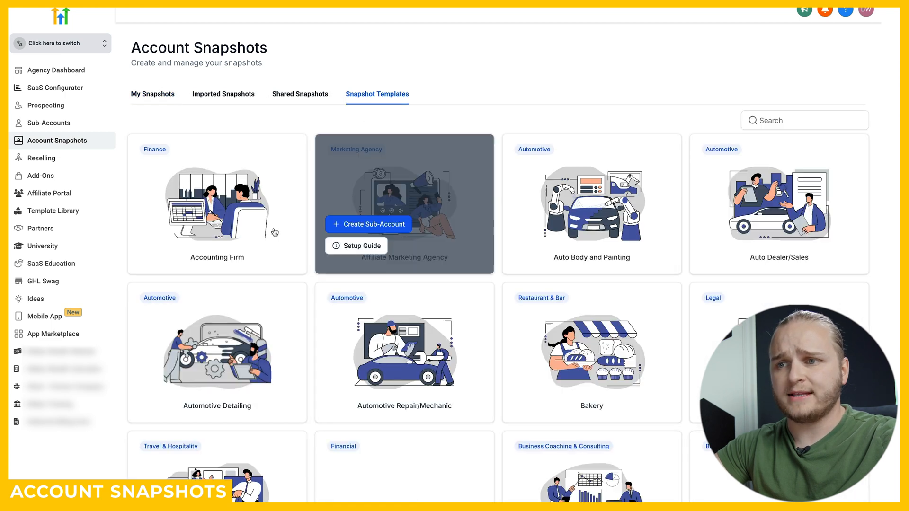
{"action": "mouse_move", "coordinate": [189, 169]}
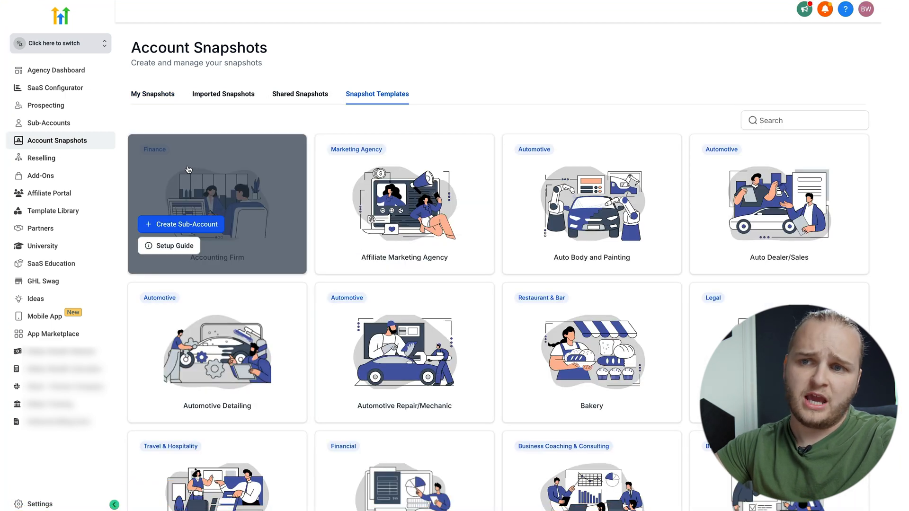
{"action": "mouse_move", "coordinate": [430, 197]}
{"action": "mouse_move", "coordinate": [436, 328]}
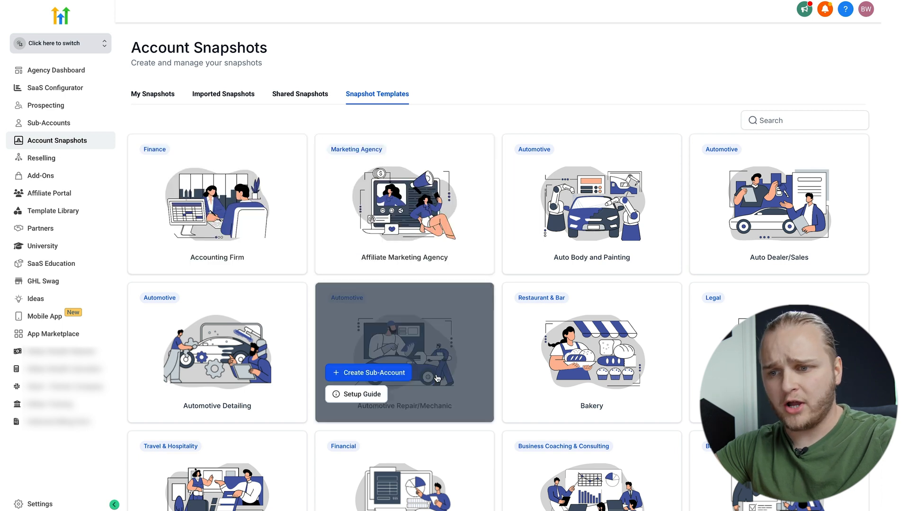
{"action": "scroll", "coordinate": [367, 349], "scroll_direction": "down", "scroll_amount": 1}
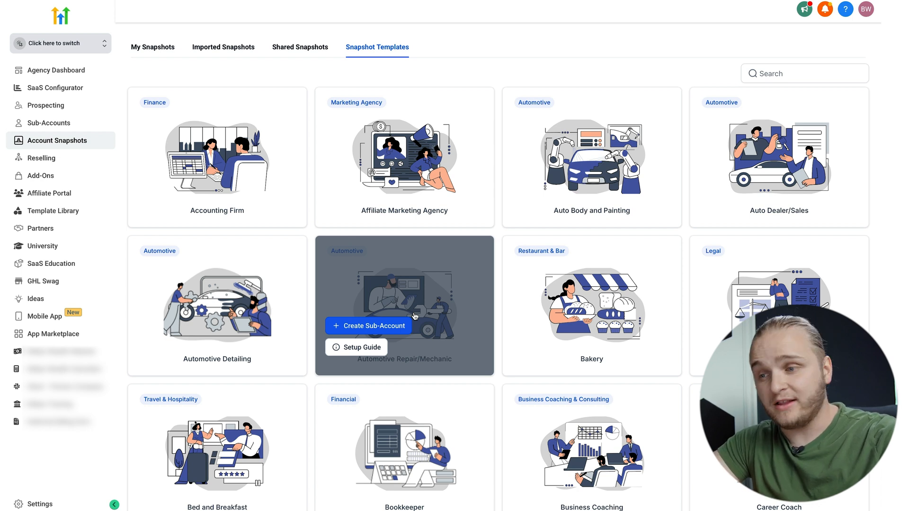
{"action": "scroll", "coordinate": [415, 316], "scroll_direction": "down", "scroll_amount": 2}
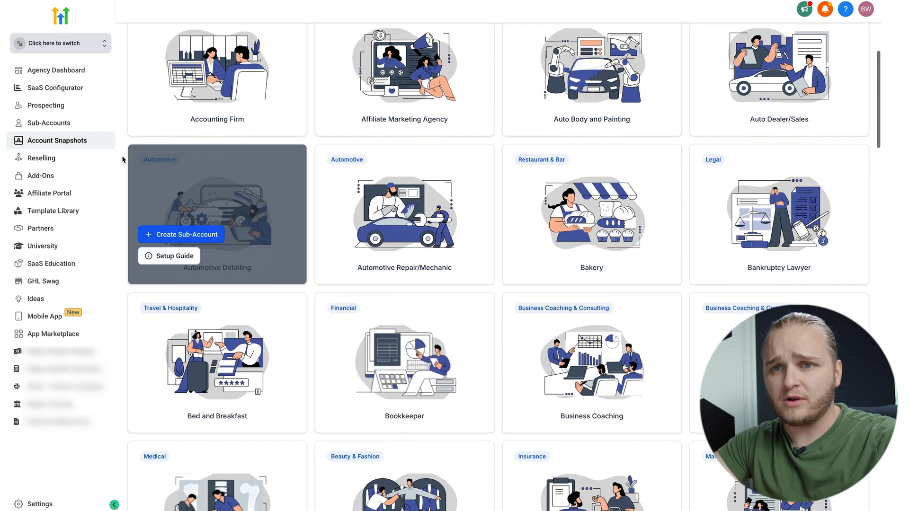
Examine the resell offers for the core services in Reselling, from Workflow Pro Plan to Dedicated IP and Ad Manager
{"action": "left_click", "coordinate": [78, 161]}
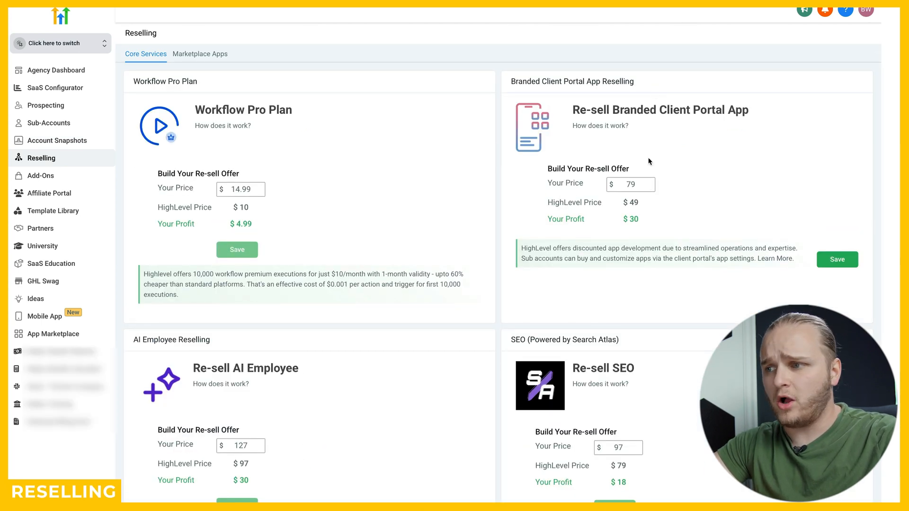
{"action": "scroll", "coordinate": [440, 292], "scroll_direction": "down", "scroll_amount": 2}
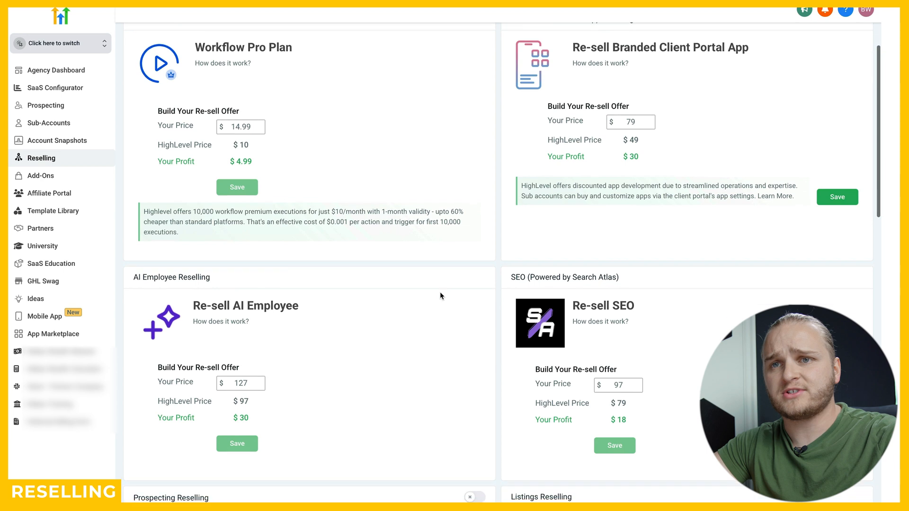
{"action": "scroll", "coordinate": [438, 332], "scroll_direction": "down", "scroll_amount": 2}
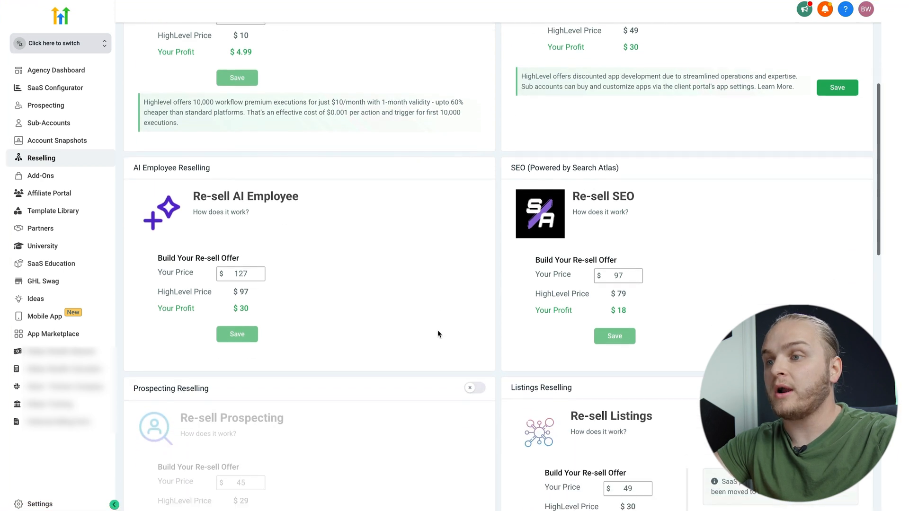
{"action": "scroll", "coordinate": [437, 331], "scroll_direction": "down", "scroll_amount": 7}
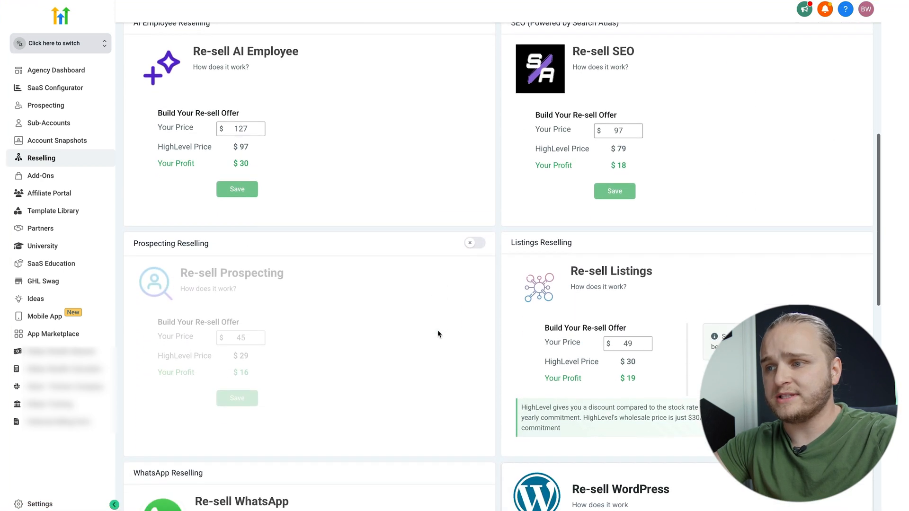
{"action": "scroll", "coordinate": [437, 334], "scroll_direction": "down", "scroll_amount": 1}
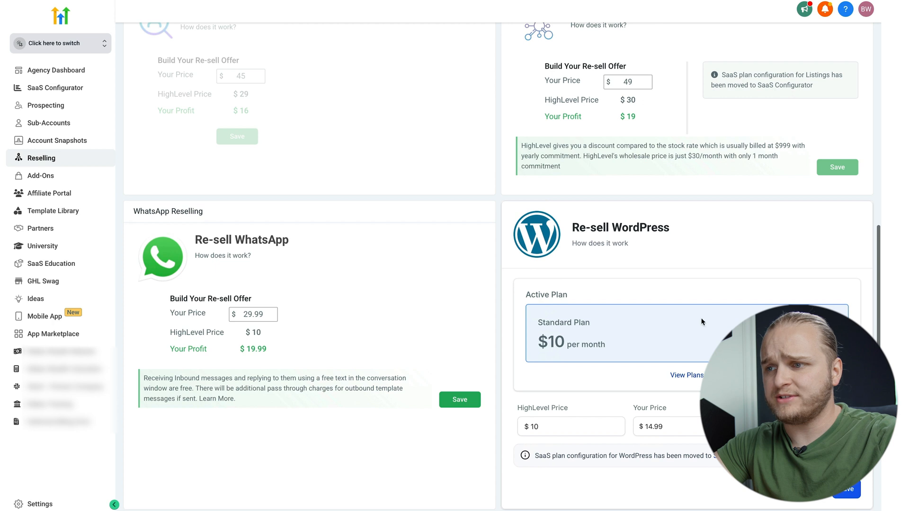
{"action": "scroll", "coordinate": [397, 298], "scroll_direction": "down", "scroll_amount": 2}
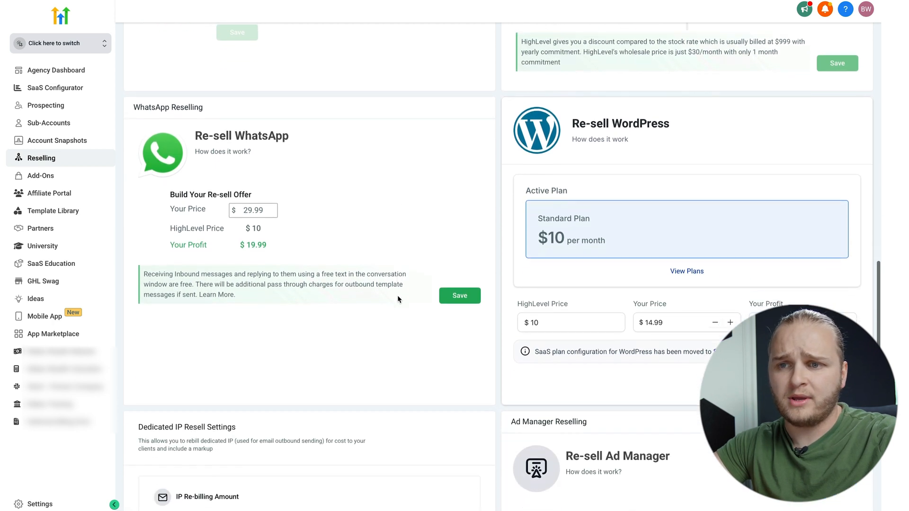
{"action": "scroll", "coordinate": [268, 241], "scroll_direction": "down", "scroll_amount": 4}
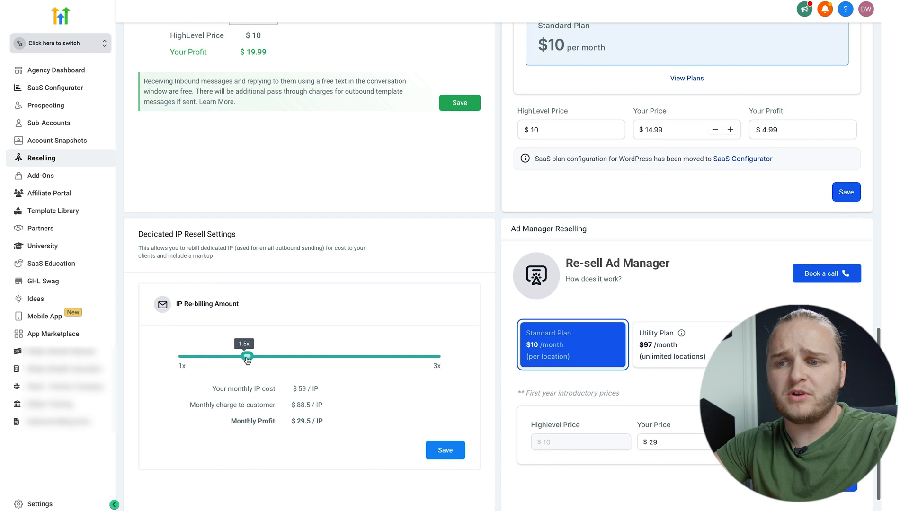
{"action": "mouse_move", "coordinate": [248, 357]}
{"action": "left_mouse_down"}
{"action": "mouse_move", "coordinate": [341, 369]}
{"action": "mouse_move", "coordinate": [243, 366]}
{"action": "left_mouse_up"}
{"action": "scroll", "coordinate": [432, 389], "scroll_direction": "down", "scroll_amount": 2}
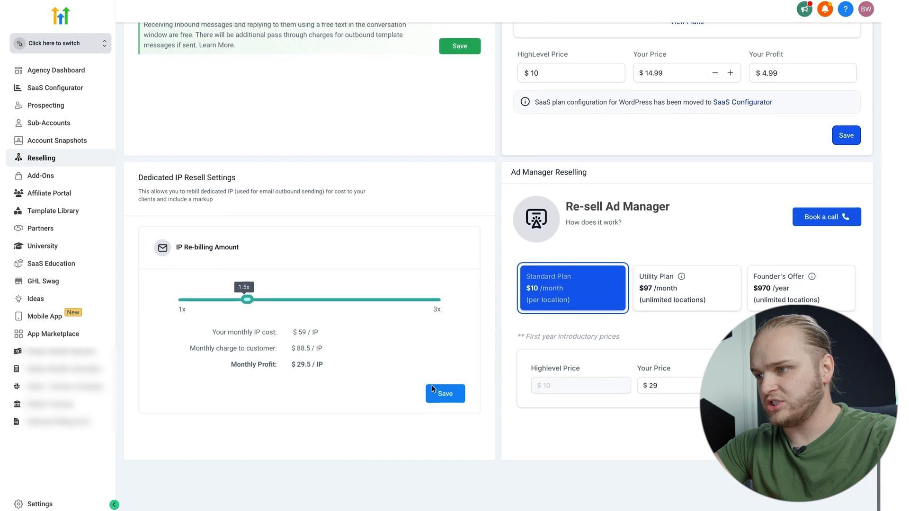
{"action": "scroll", "coordinate": [431, 389], "scroll_direction": "up", "scroll_amount": 1}
{"action": "scroll", "coordinate": [432, 389], "scroll_direction": "up", "scroll_amount": 15}
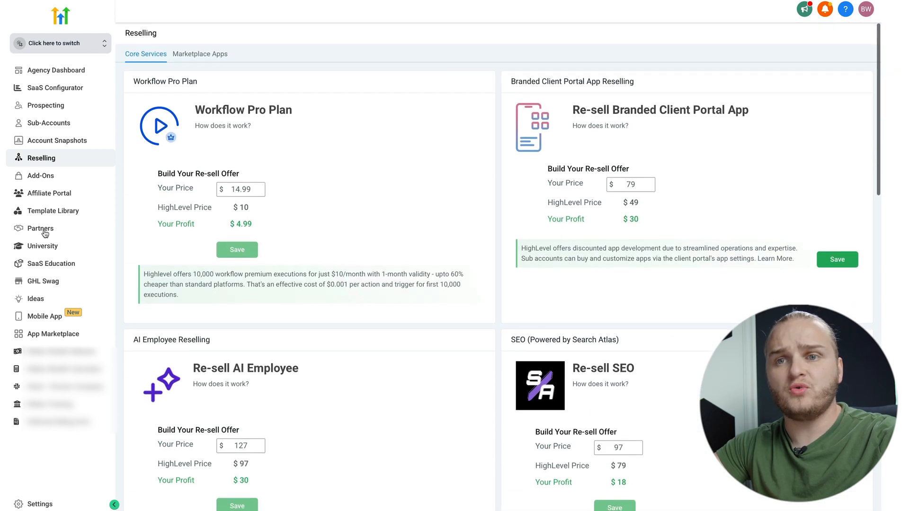
Open the Add-Ons page and look through the GHL setup services and whitelabel mobile offers
{"action": "left_click", "coordinate": [62, 182]}
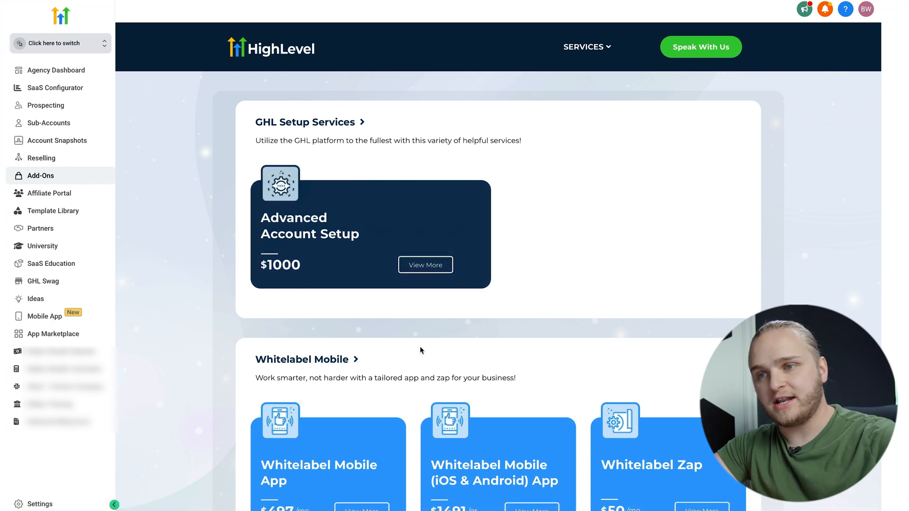
{"action": "scroll", "coordinate": [371, 332], "scroll_direction": "down", "scroll_amount": 3}
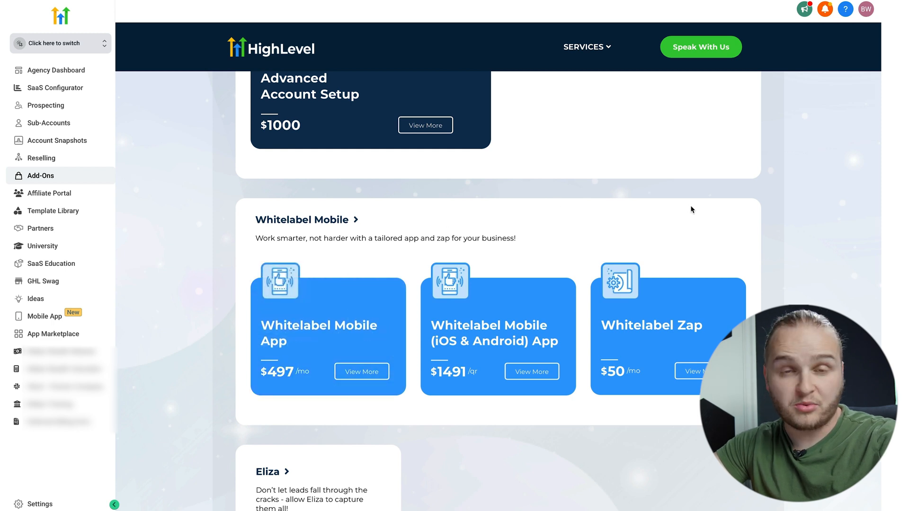
Look through the remaining add-on offers, from the whitelabel mobile services to the Eliza Agent Platform
{"action": "scroll", "coordinate": [568, 209], "scroll_direction": "down", "scroll_amount": 3}
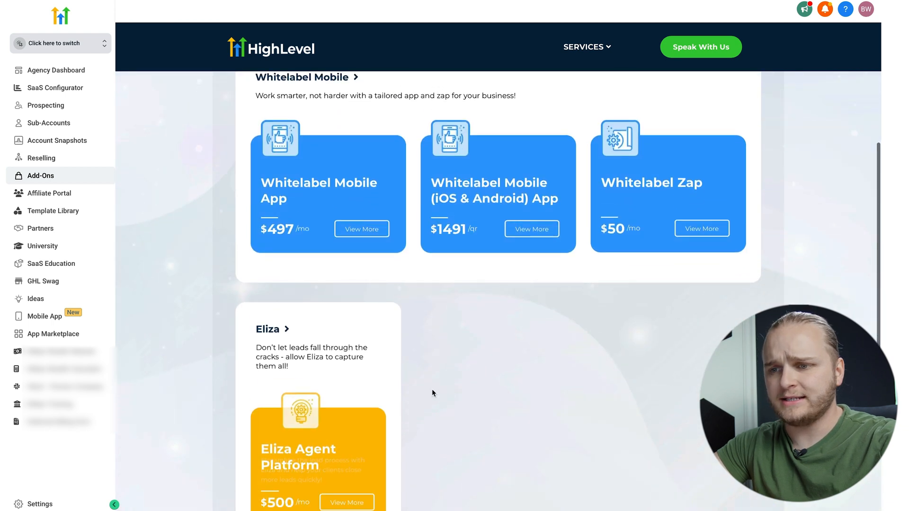
{"action": "scroll", "coordinate": [493, 350], "scroll_direction": "down", "scroll_amount": 3}
{"action": "scroll", "coordinate": [493, 351], "scroll_direction": "up", "scroll_amount": 5}
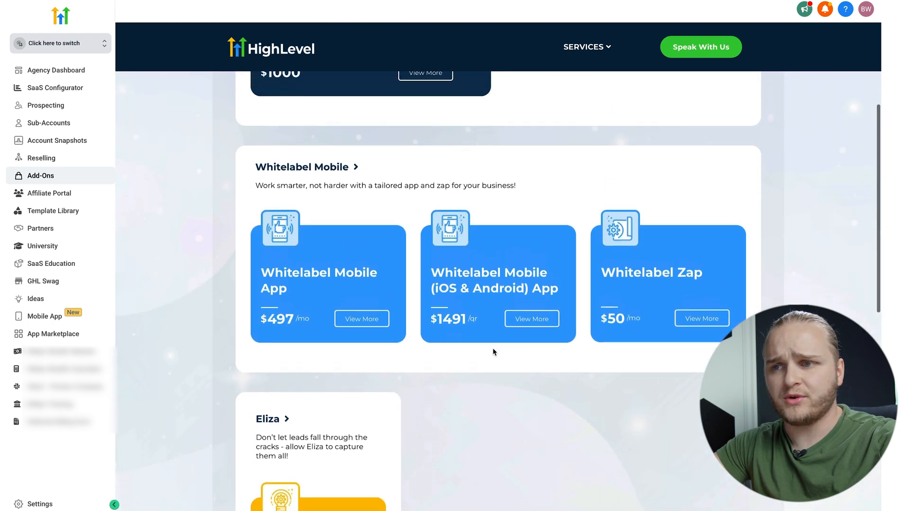
{"action": "scroll", "coordinate": [493, 352], "scroll_direction": "up", "scroll_amount": 4}
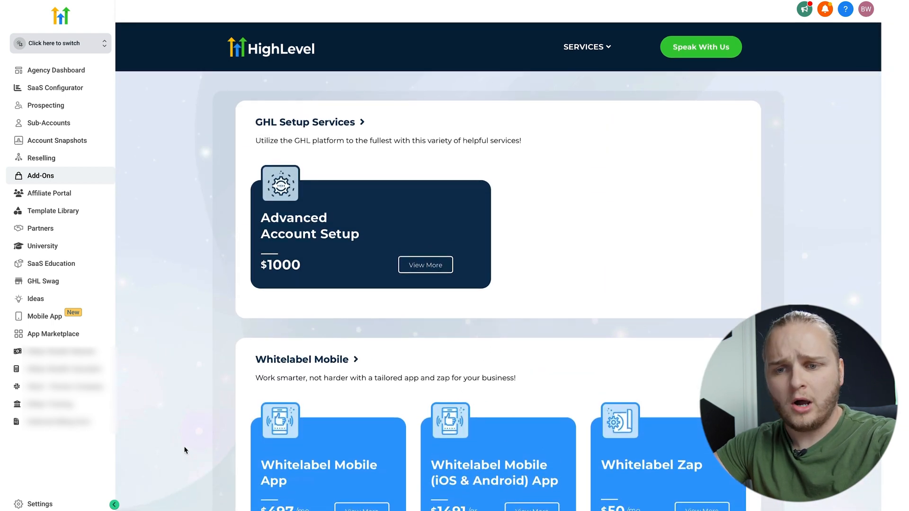
{"action": "scroll", "coordinate": [600, 355], "scroll_direction": "down", "scroll_amount": 8}
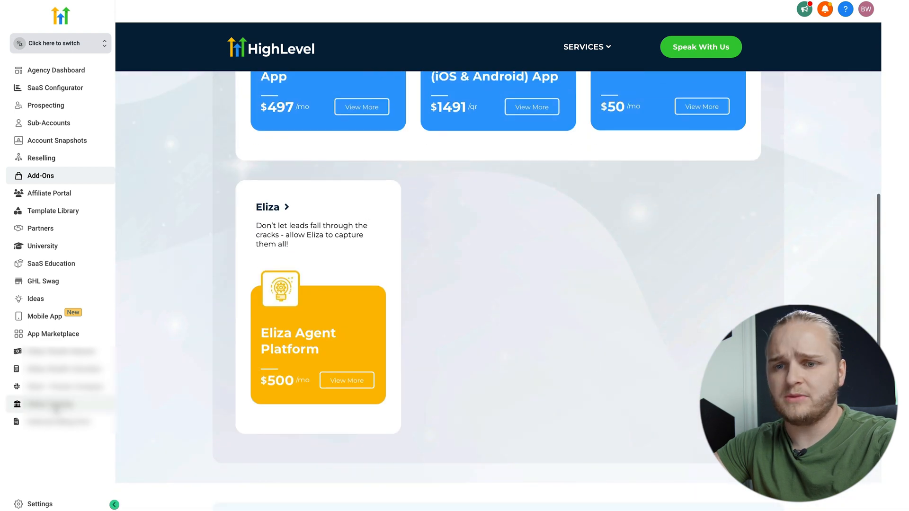
Open the agency settings, view the HIPAA and GDPR options under Compliance, and return to the Agency Dashboard
{"action": "left_click", "coordinate": [34, 506]}
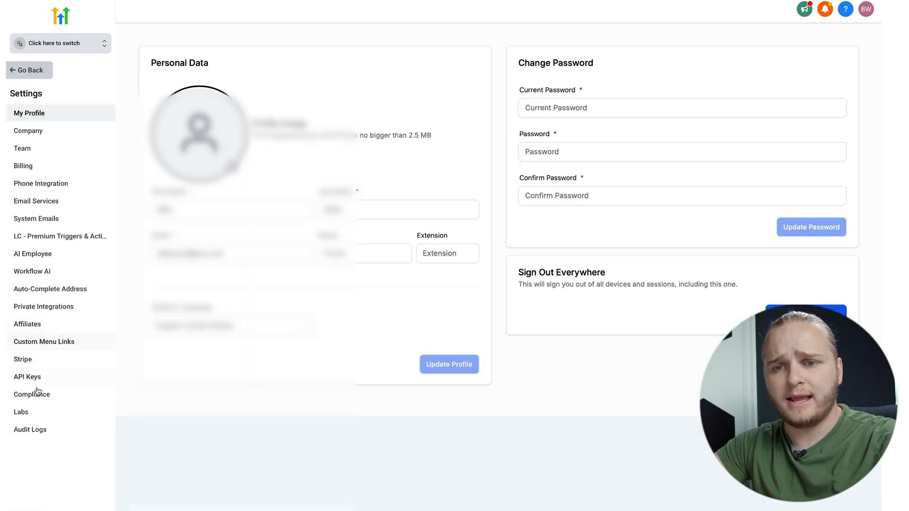
{"action": "left_click", "coordinate": [39, 403]}
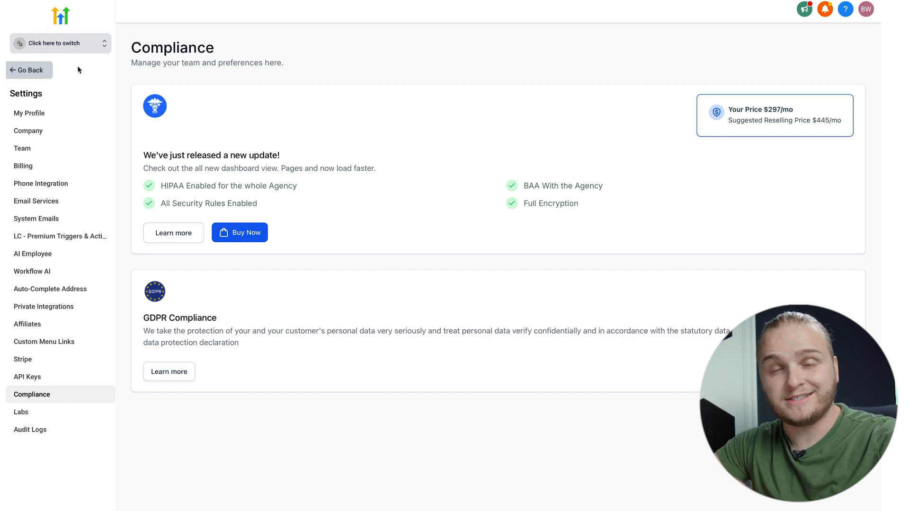
{"action": "left_click", "coordinate": [42, 71]}
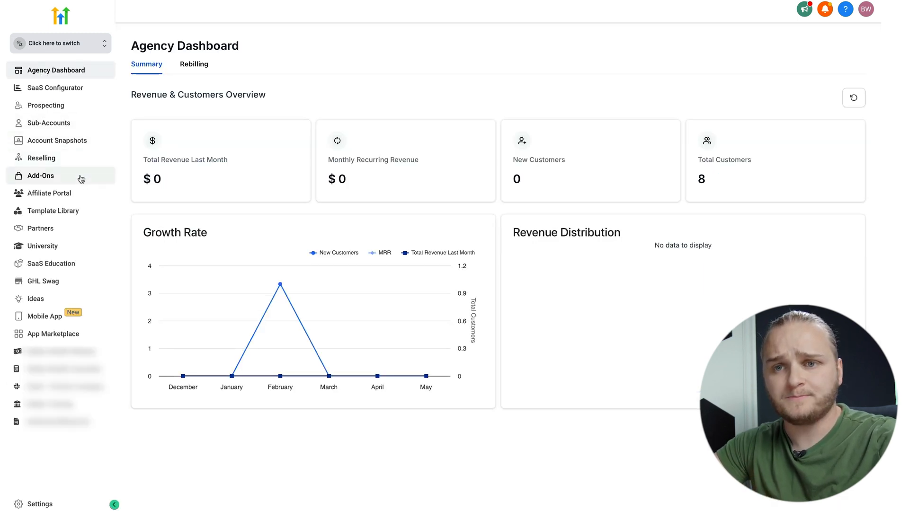
Open the Affiliate Portal dashboard and review the earnings level and the affiliate onboarding steps
{"action": "left_click", "coordinate": [81, 197]}
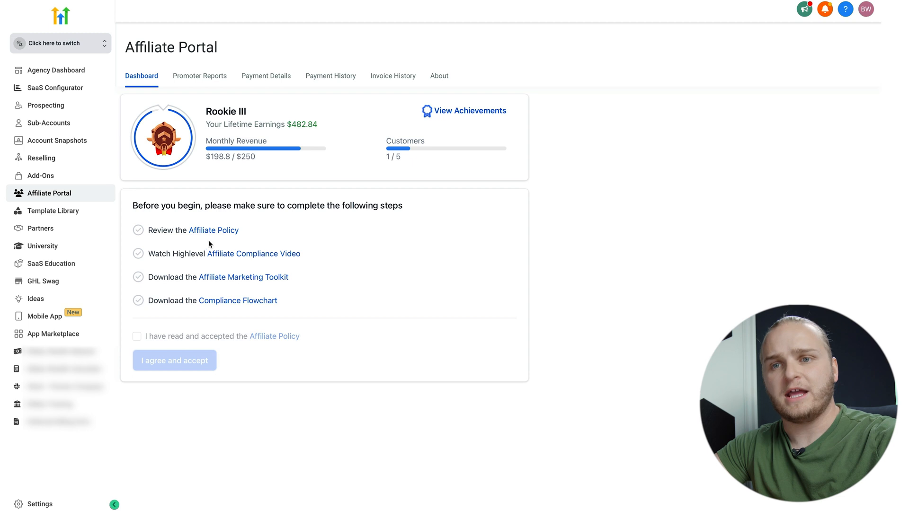
Open the Template Library and preview the descriptions of several funnel templates
{"action": "left_click", "coordinate": [68, 216]}
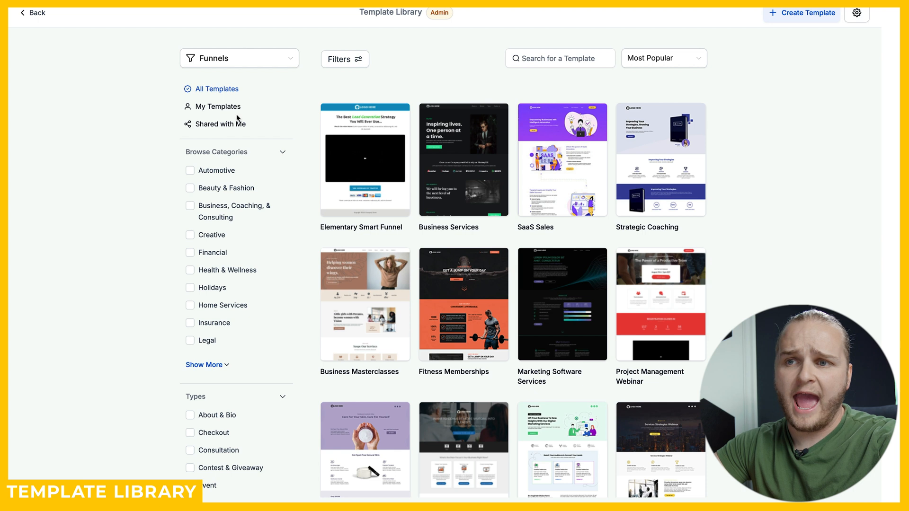
{"action": "mouse_move", "coordinate": [359, 129]}
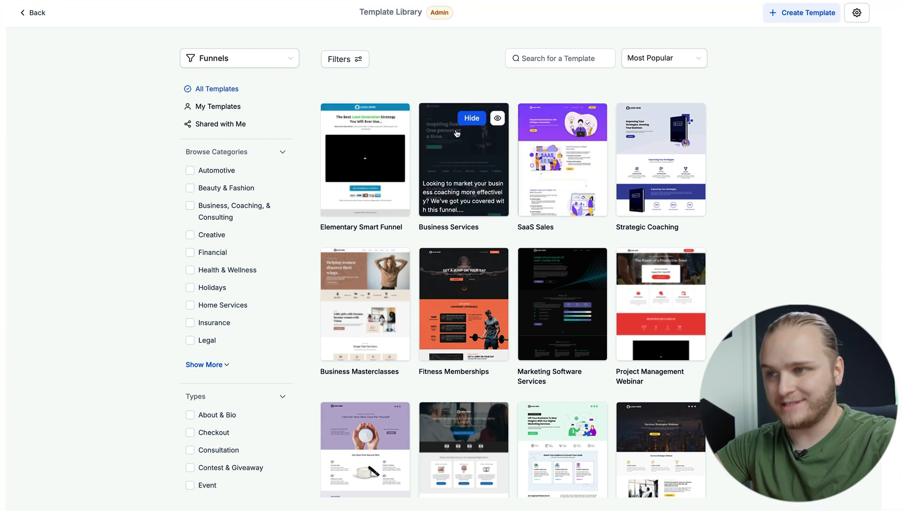
{"action": "mouse_move", "coordinate": [573, 125]}
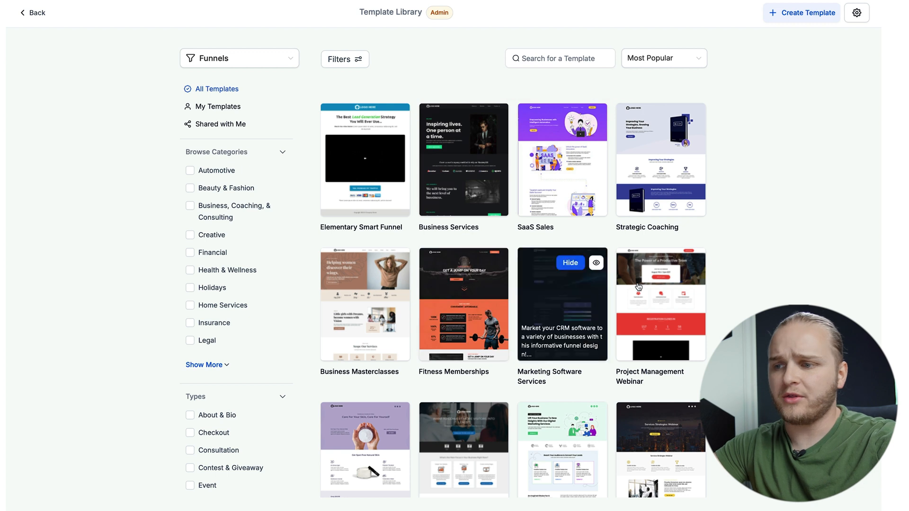
{"action": "mouse_move", "coordinate": [624, 303]}
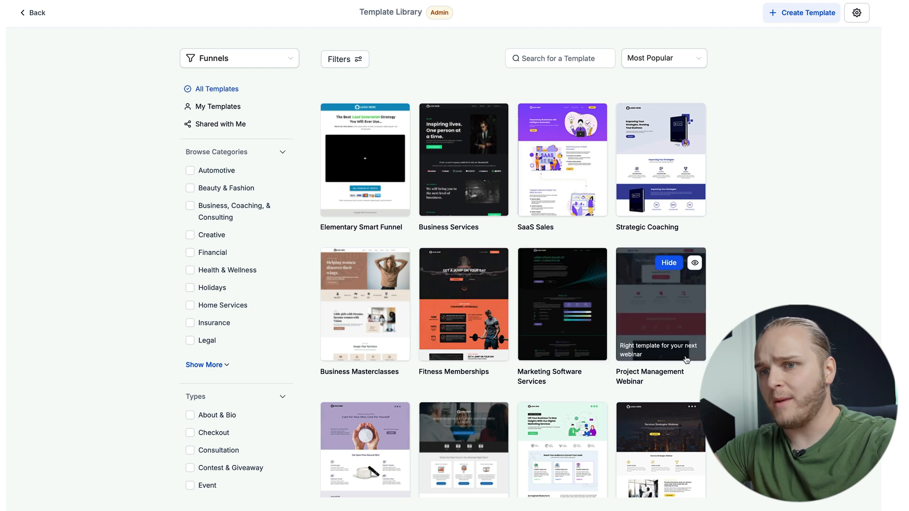
Look through the template types offered besides Funnels, from Websites to Quizzes, and leave the Template Library
{"action": "left_click", "coordinate": [266, 69]}
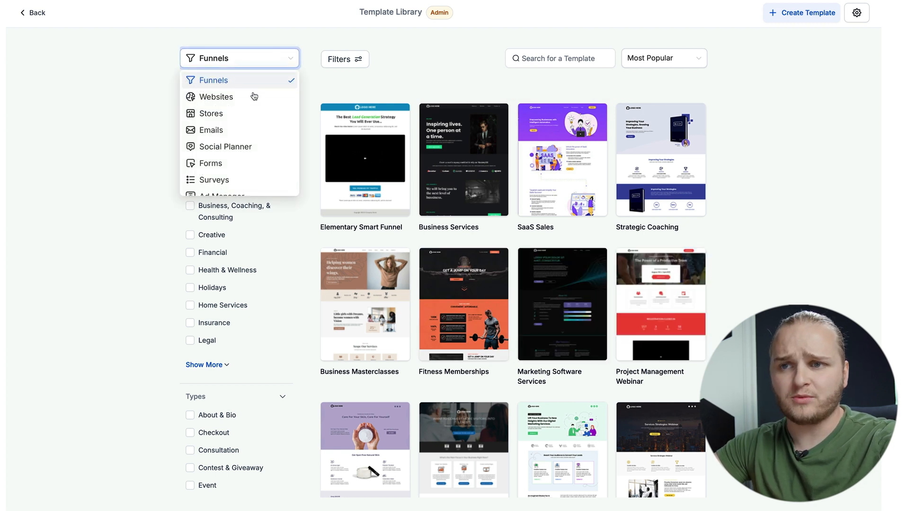
{"action": "scroll", "coordinate": [254, 138], "scroll_direction": "down", "scroll_amount": 2}
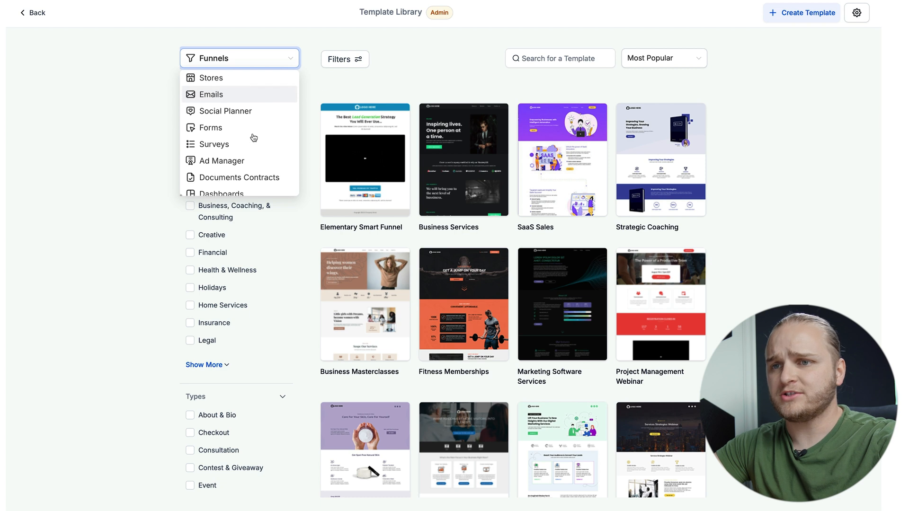
{"action": "scroll", "coordinate": [252, 159], "scroll_direction": "down", "scroll_amount": 2}
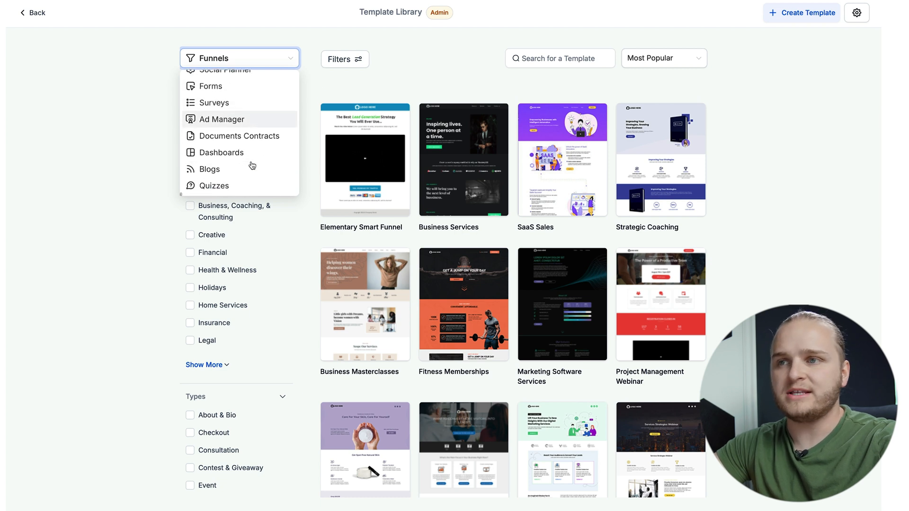
{"action": "left_click", "coordinate": [314, 81]}
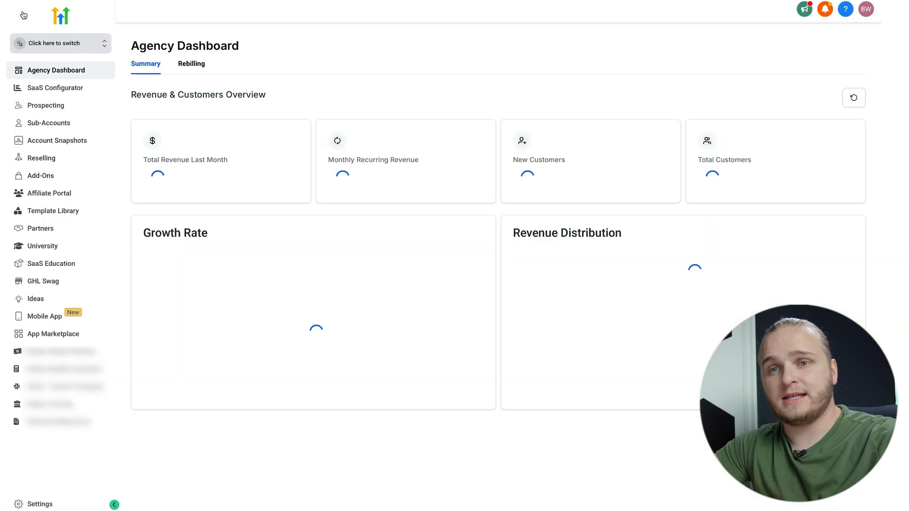
Open the Partners page, review the job request form behind Need Something Done, and return to the directory welcome page
{"action": "left_click", "coordinate": [52, 231]}
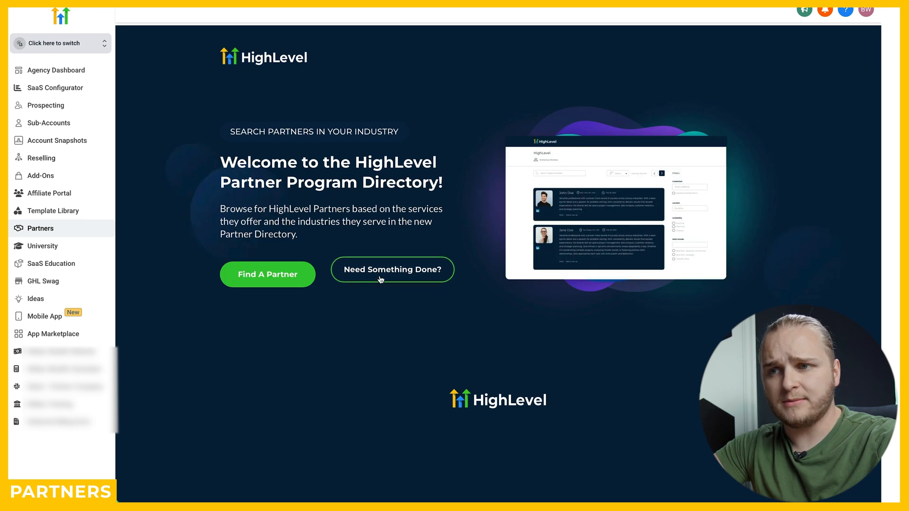
{"action": "left_click", "coordinate": [382, 280]}
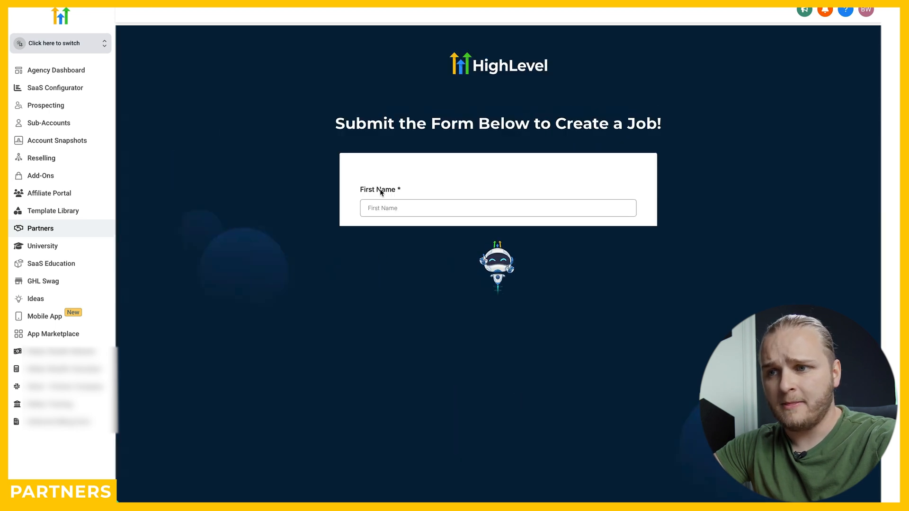
{"action": "scroll", "coordinate": [474, 379], "scroll_direction": "down", "scroll_amount": 4}
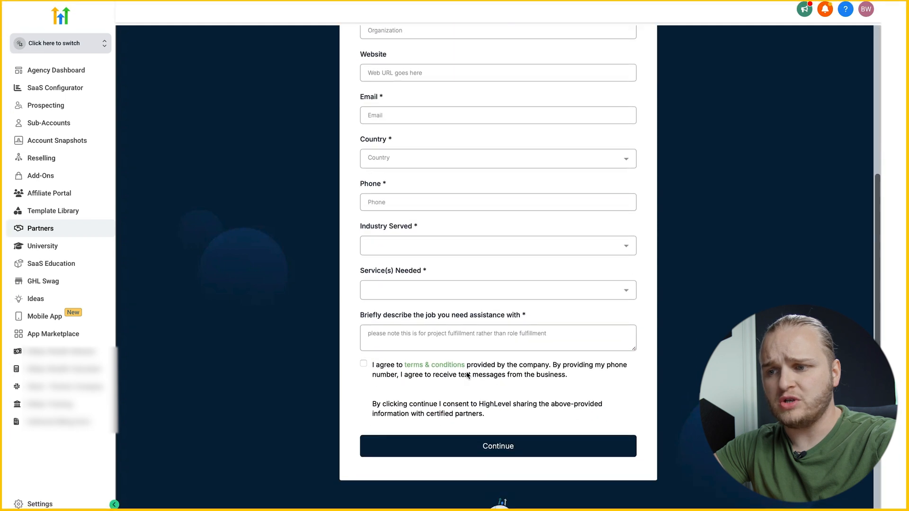
{"action": "scroll", "coordinate": [466, 376], "scroll_direction": "up", "scroll_amount": 4}
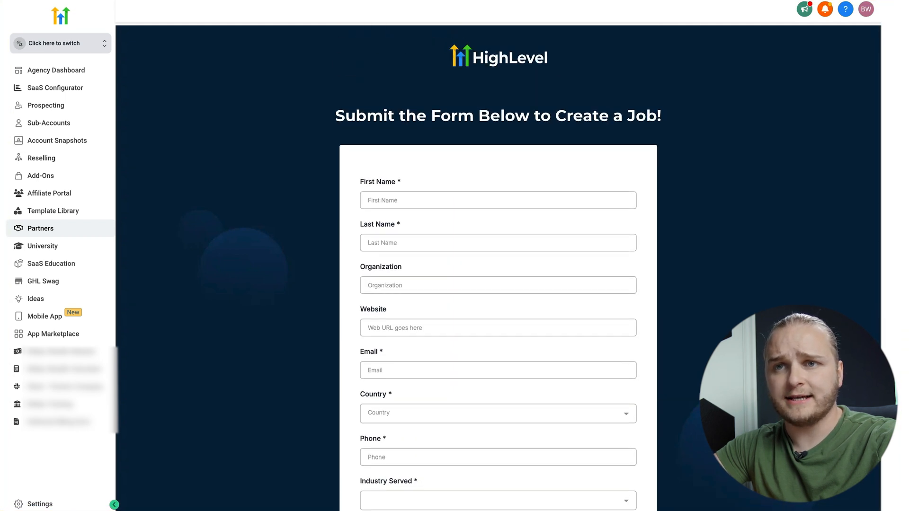
{"action": "key", "text": "alt+Left"}
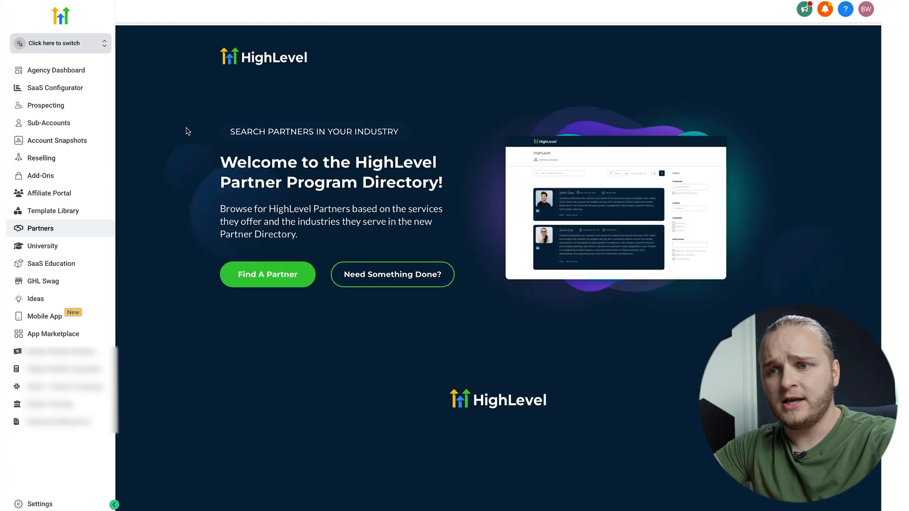
Open the Find A Partner directory and browse the listed HighLevel certified admin professionals
{"action": "left_click", "coordinate": [285, 284]}
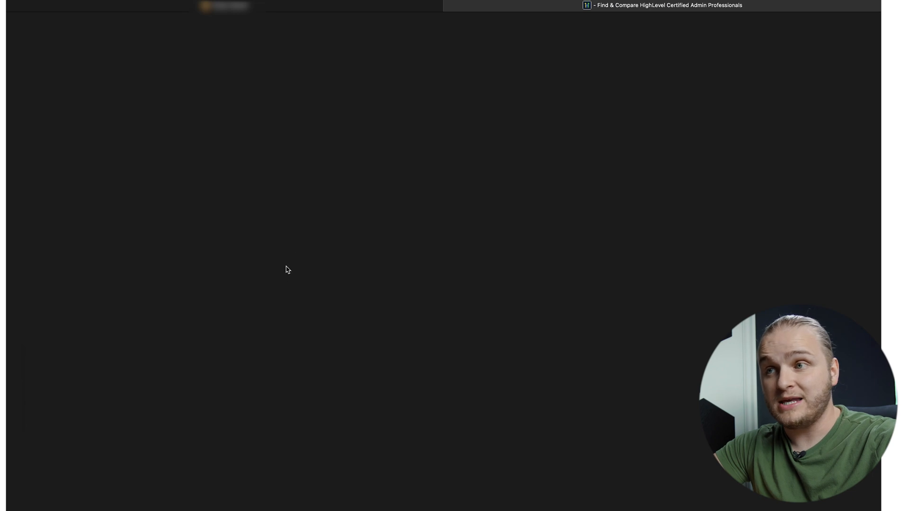
{"action": "scroll", "coordinate": [406, 246], "scroll_direction": "down", "scroll_amount": 5}
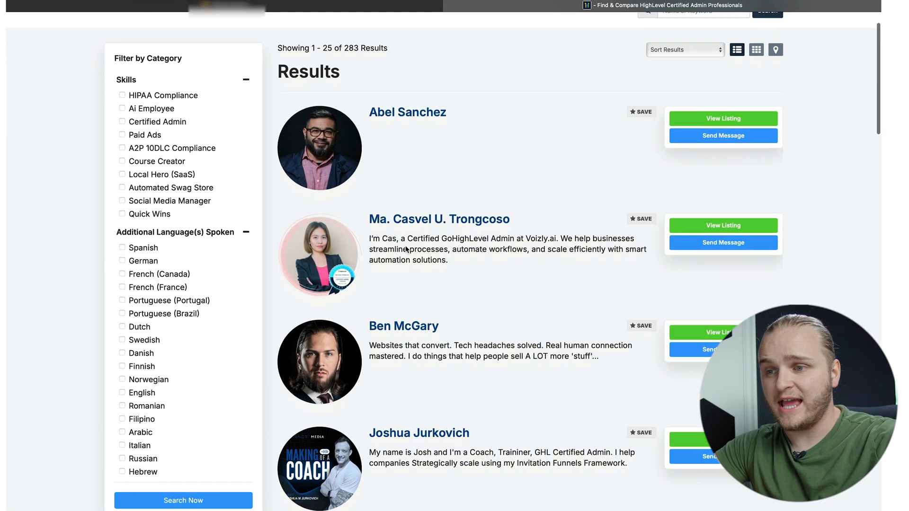
{"action": "scroll", "coordinate": [406, 249], "scroll_direction": "down", "scroll_amount": 2}
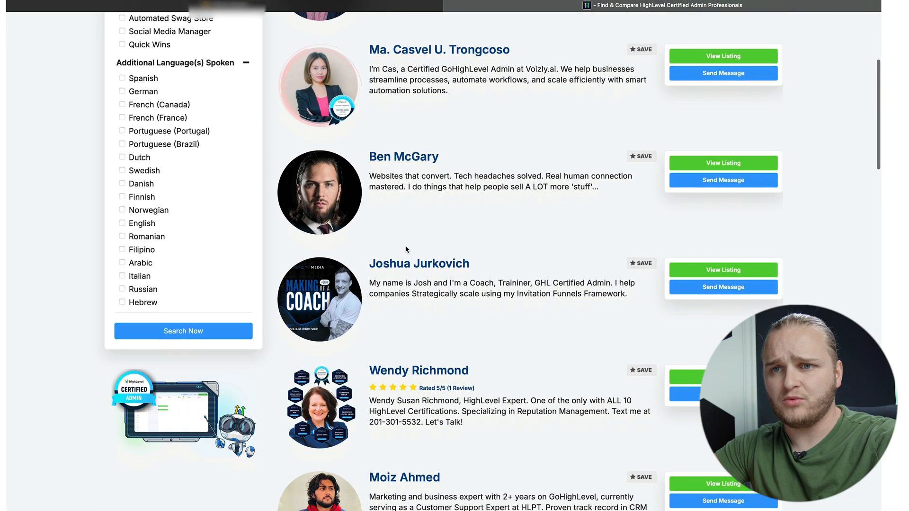
{"action": "scroll", "coordinate": [500, 264], "scroll_direction": "down", "scroll_amount": 5}
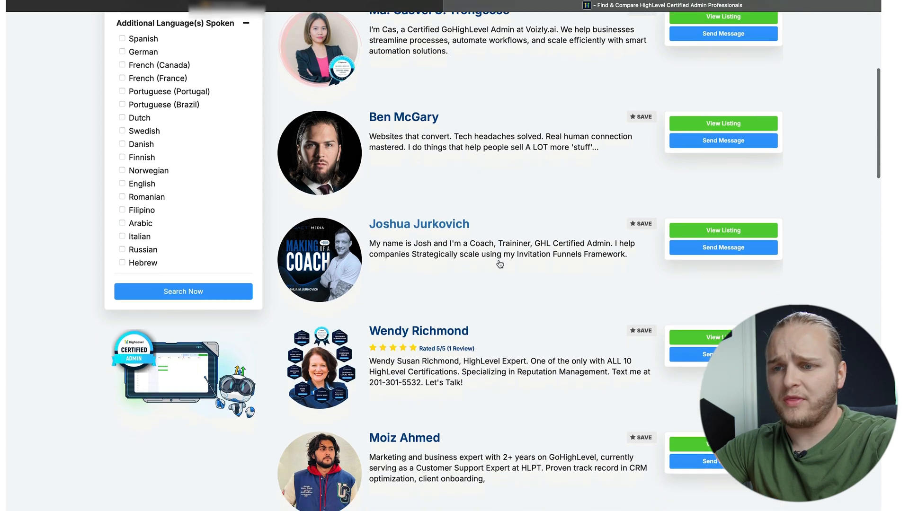
{"action": "scroll", "coordinate": [500, 264], "scroll_direction": "down", "scroll_amount": 5}
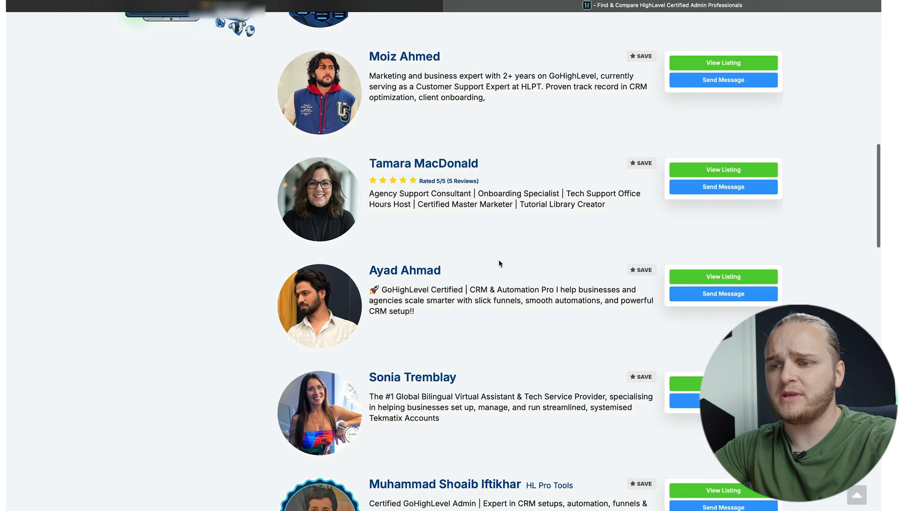
{"action": "scroll", "coordinate": [499, 264], "scroll_direction": "up", "scroll_amount": 10}
{"action": "scroll", "coordinate": [499, 260], "scroll_direction": "up", "scroll_amount": 4}
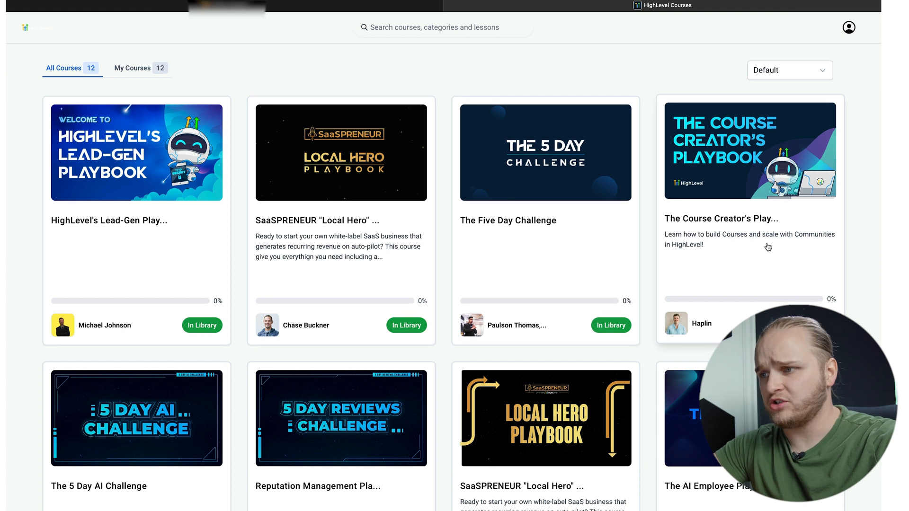
Browse the full HighLevel Courses catalogue of playbooks and challenges, and return to the agency view
{"action": "scroll", "coordinate": [767, 246], "scroll_direction": "down", "scroll_amount": 2}
{"action": "scroll", "coordinate": [348, 345], "scroll_direction": "down", "scroll_amount": 10}
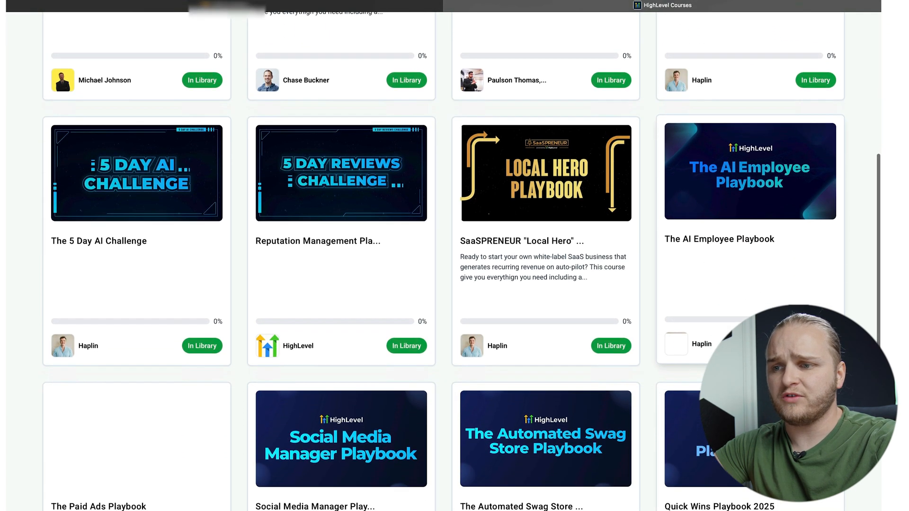
{"action": "scroll", "coordinate": [348, 345], "scroll_direction": "down", "scroll_amount": 1}
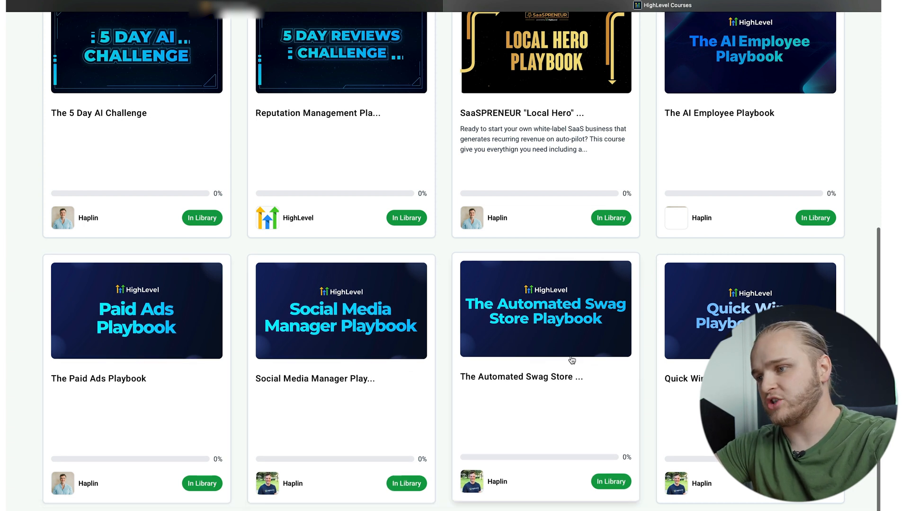
{"action": "scroll", "coordinate": [680, 339], "scroll_direction": "up", "scroll_amount": 1}
{"action": "scroll", "coordinate": [680, 338], "scroll_direction": "up", "scroll_amount": 5}
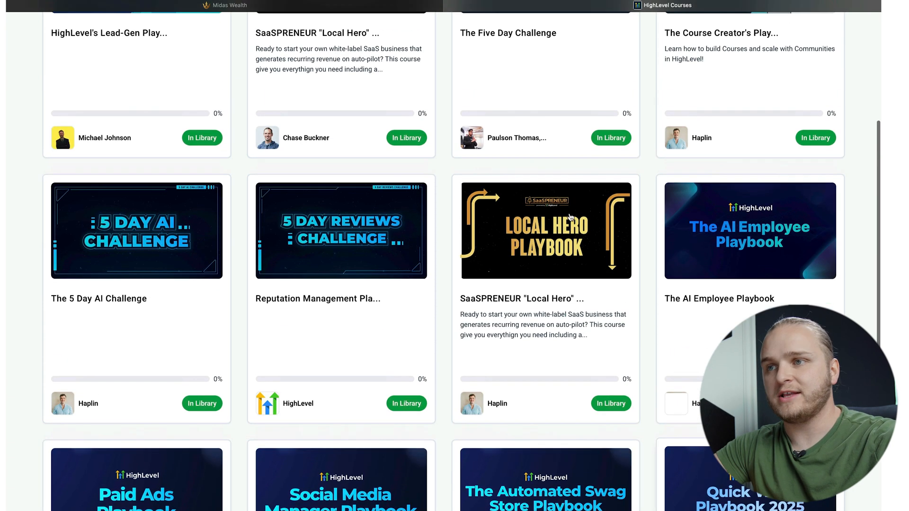
{"action": "left_click", "coordinate": [449, 6]}
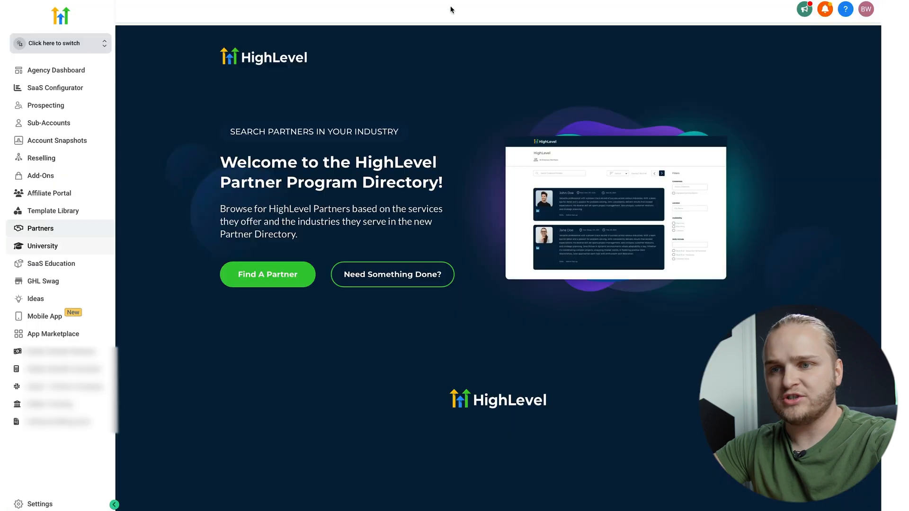
Open SaaS Education and review the reasons for SaaS Mode and its SMB and agency features
{"action": "left_click", "coordinate": [75, 268]}
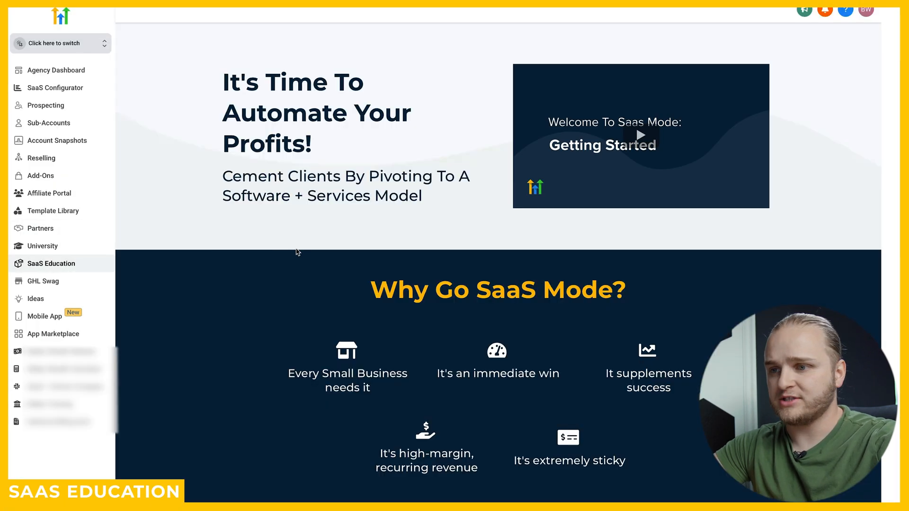
{"action": "scroll", "coordinate": [456, 266], "scroll_direction": "down", "scroll_amount": 8}
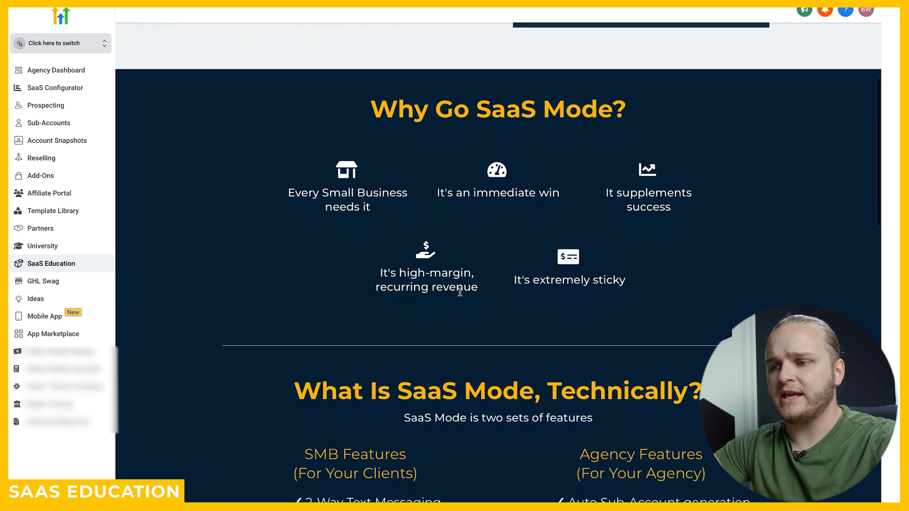
{"action": "scroll", "coordinate": [459, 292], "scroll_direction": "down", "scroll_amount": 3}
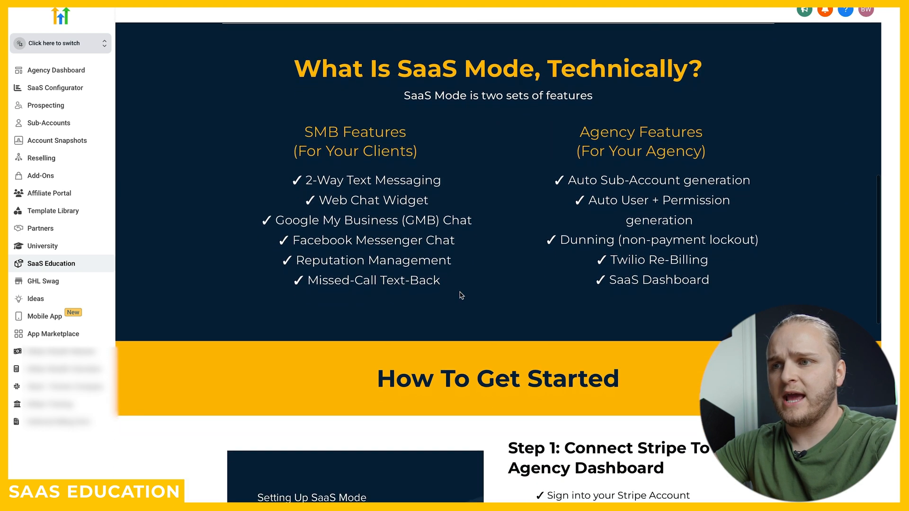
{"action": "scroll", "coordinate": [461, 294], "scroll_direction": "up", "scroll_amount": 5}
{"action": "scroll", "coordinate": [461, 295], "scroll_direction": "up", "scroll_amount": 5}
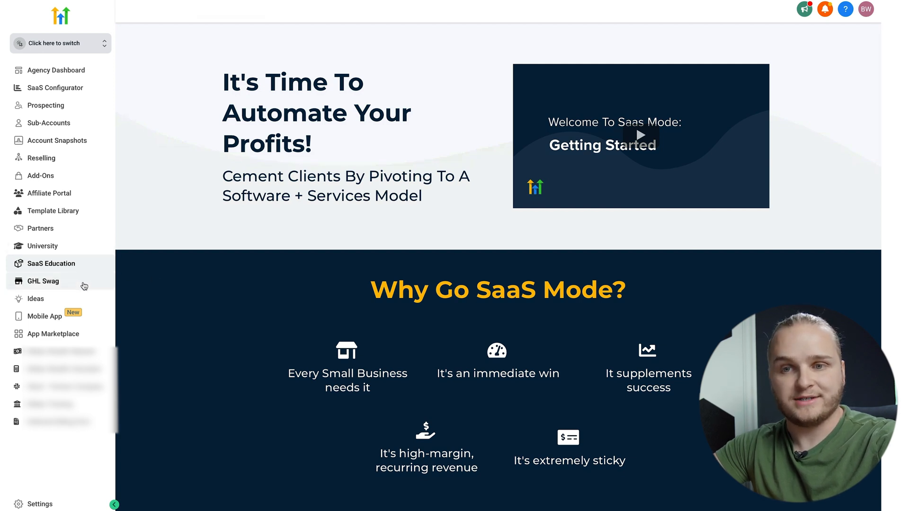
Open the GHL Swag store, browse its merchandise collection list, and return to the agency view
{"action": "left_click", "coordinate": [84, 287]}
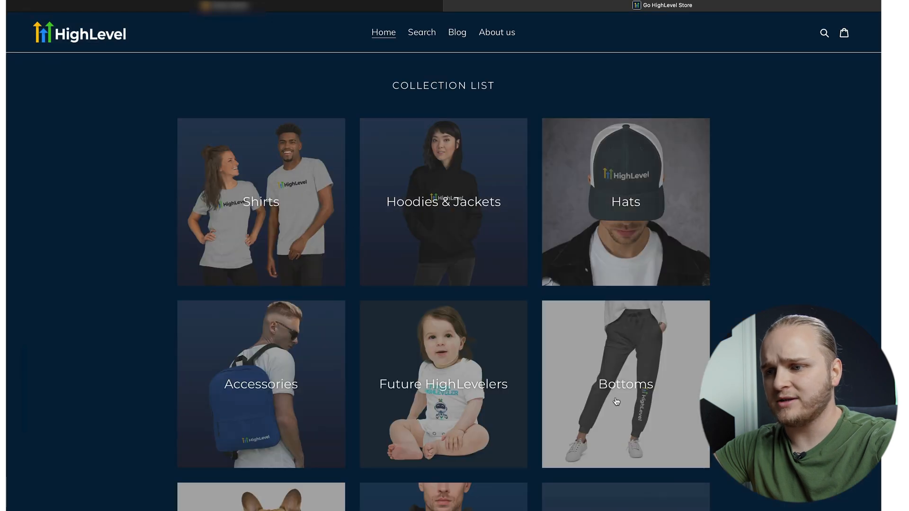
{"action": "scroll", "coordinate": [357, 308], "scroll_direction": "down", "scroll_amount": 6}
{"action": "scroll", "coordinate": [358, 308], "scroll_direction": "up", "scroll_amount": 3}
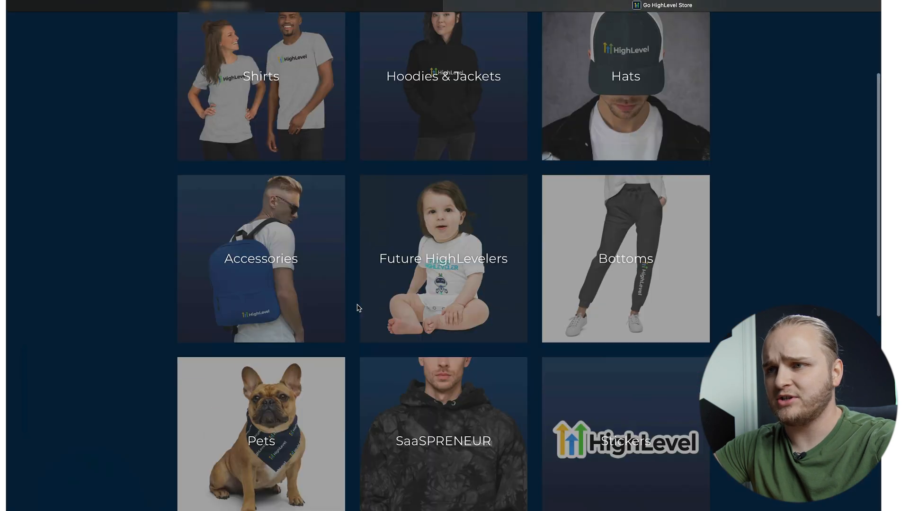
{"action": "scroll", "coordinate": [359, 309], "scroll_direction": "up", "scroll_amount": 3}
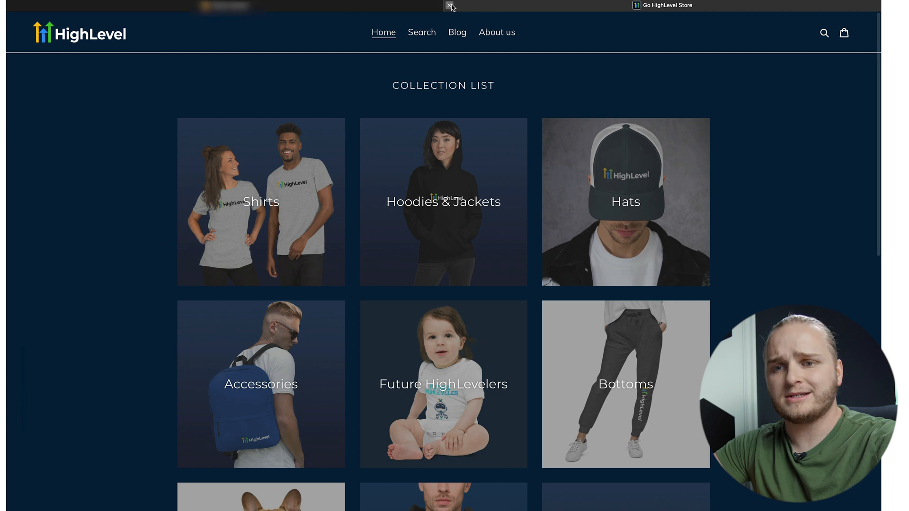
{"action": "left_click", "coordinate": [450, 5]}
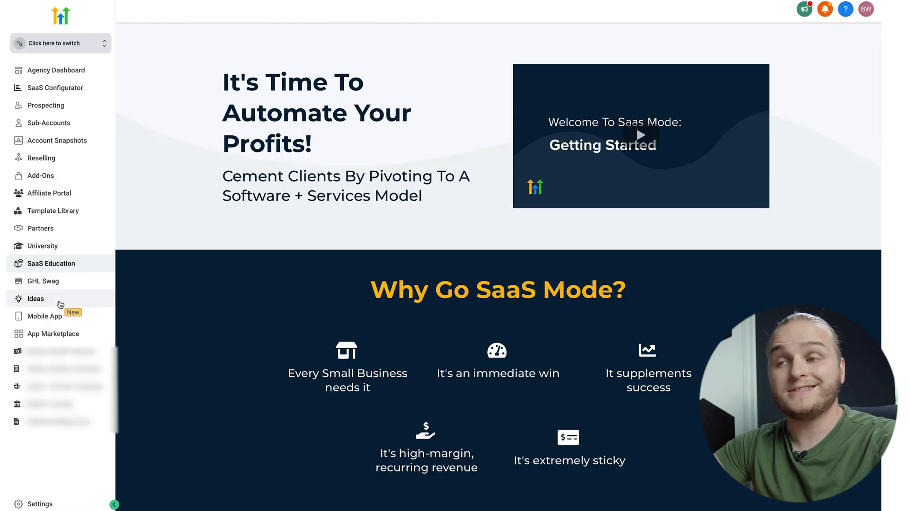
Open the Ideas site and browse the full list of feature request boards
{"action": "left_click", "coordinate": [60, 303]}
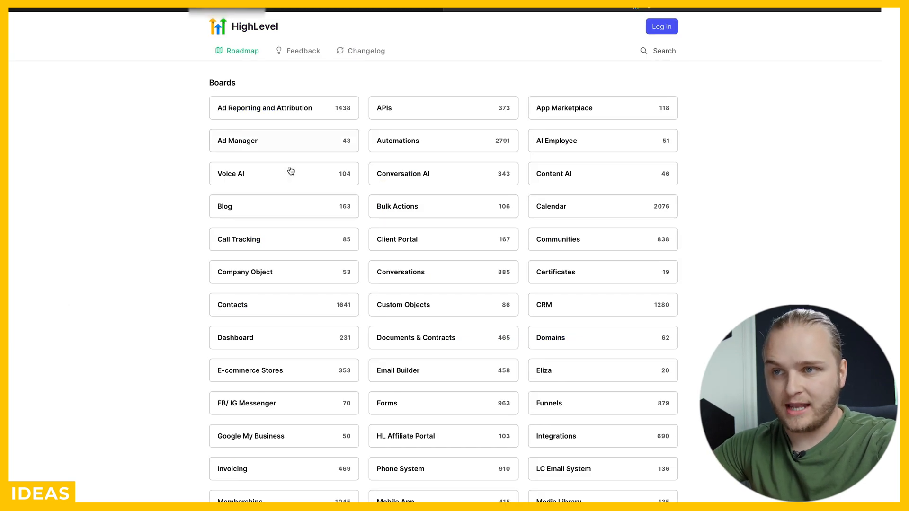
{"action": "scroll", "coordinate": [291, 170], "scroll_direction": "down", "scroll_amount": 8}
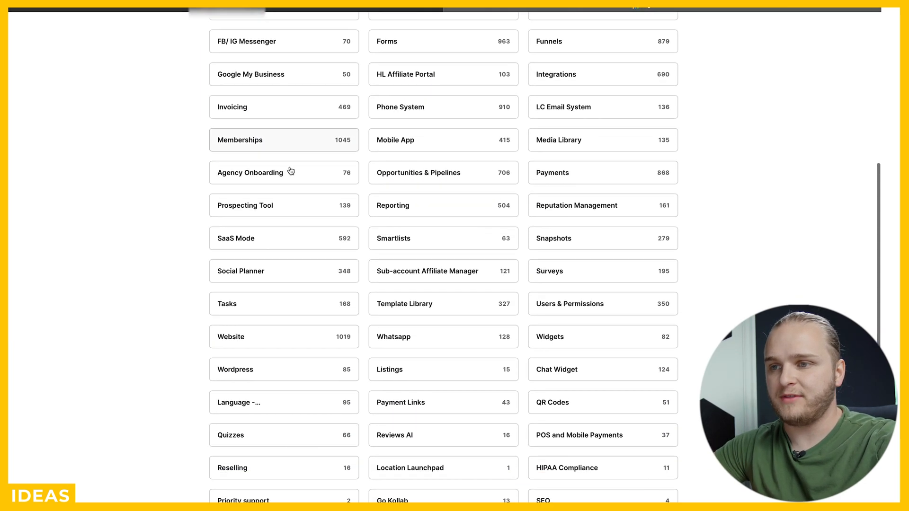
{"action": "scroll", "coordinate": [291, 170], "scroll_direction": "down", "scroll_amount": 8}
{"action": "scroll", "coordinate": [290, 169], "scroll_direction": "up", "scroll_amount": 6}
{"action": "scroll", "coordinate": [290, 170], "scroll_direction": "up", "scroll_amount": 10}
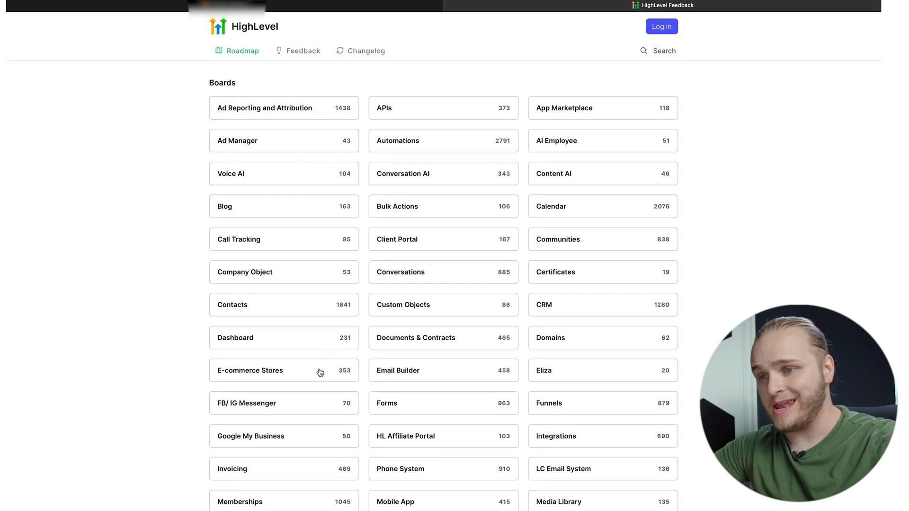
{"action": "scroll", "coordinate": [320, 373], "scroll_direction": "down", "scroll_amount": 3}
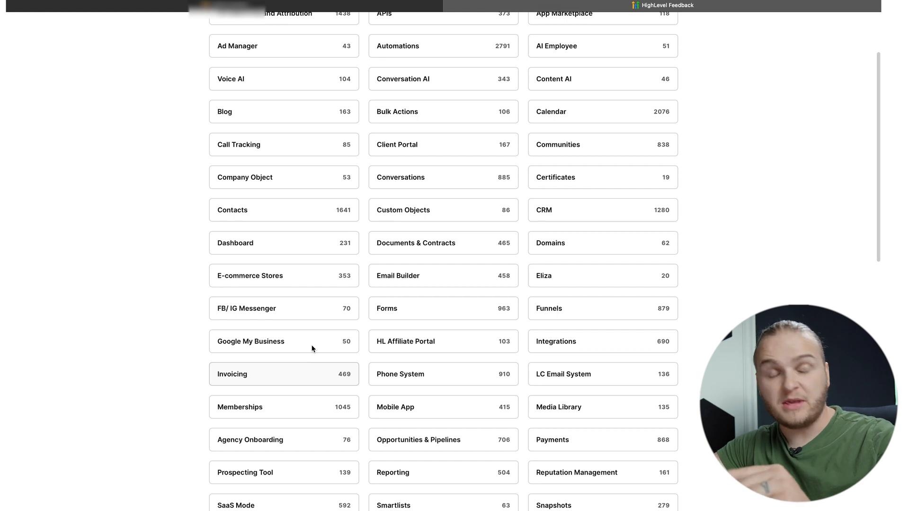
Review the feedback site's Roadmap section, including the Planned items, and close the site
{"action": "scroll", "coordinate": [307, 327], "scroll_direction": "down", "scroll_amount": 10}
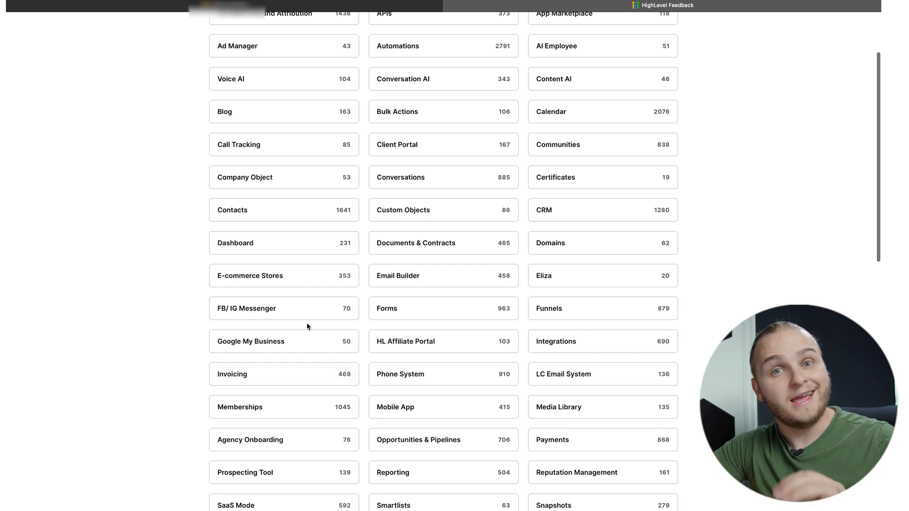
{"action": "scroll", "coordinate": [307, 327], "scroll_direction": "down", "scroll_amount": 3}
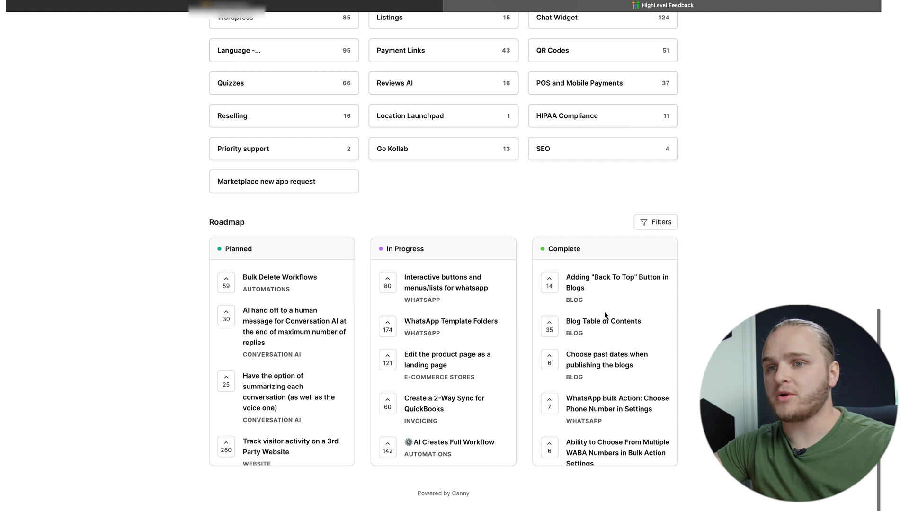
{"action": "scroll", "coordinate": [312, 371], "scroll_direction": "down", "scroll_amount": 4}
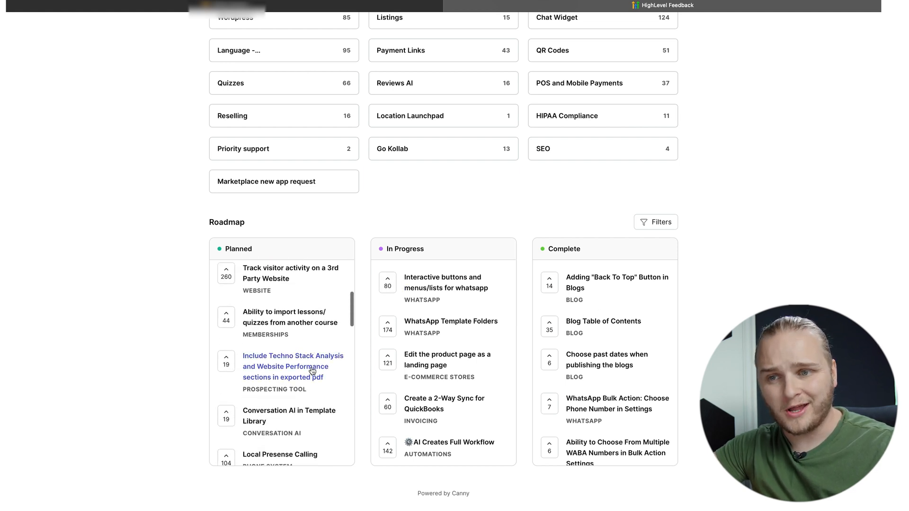
{"action": "scroll", "coordinate": [314, 377], "scroll_direction": "down", "scroll_amount": 1}
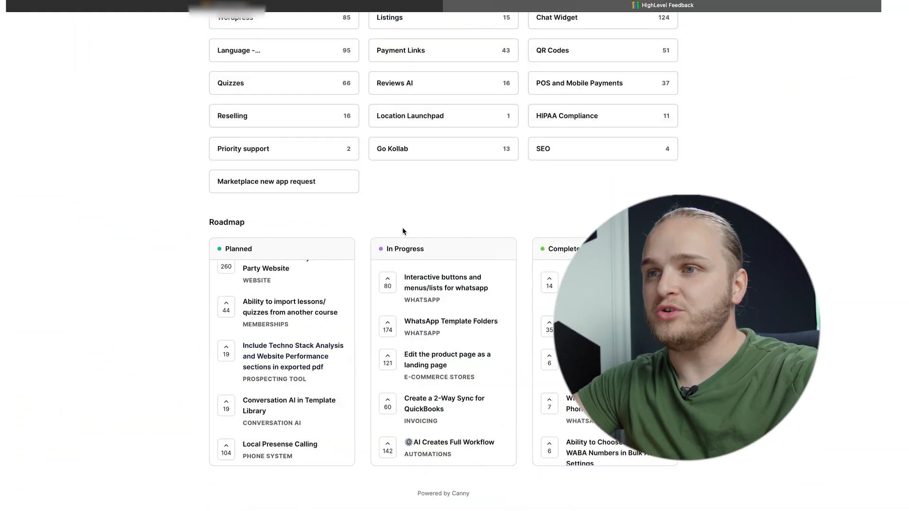
{"action": "left_click", "coordinate": [449, 5]}
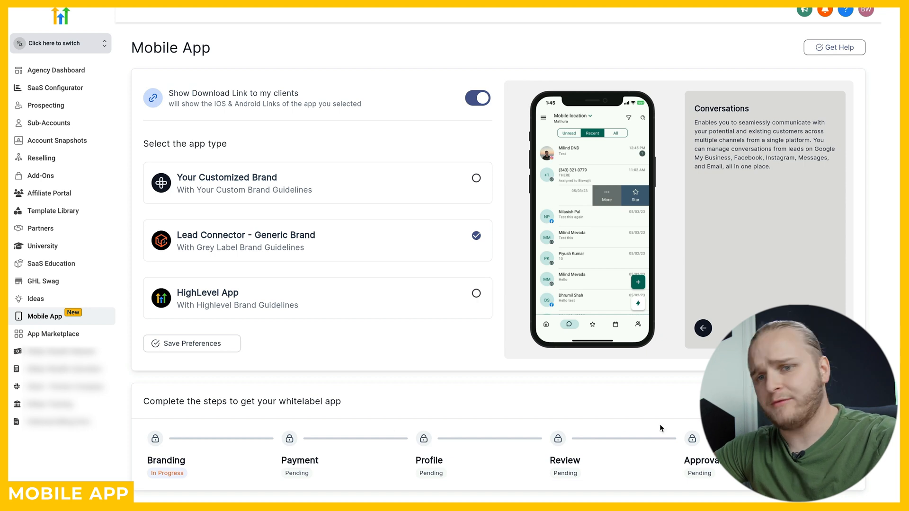
Open the App Marketplace, review the Sendblue iMessage app's details, and return to the full app list
{"action": "left_click", "coordinate": [72, 340]}
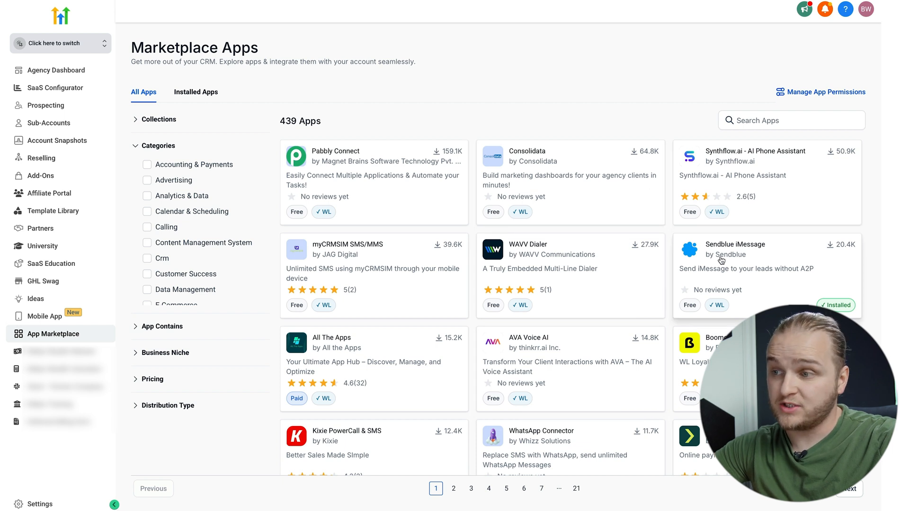
{"action": "left_click", "coordinate": [751, 271]}
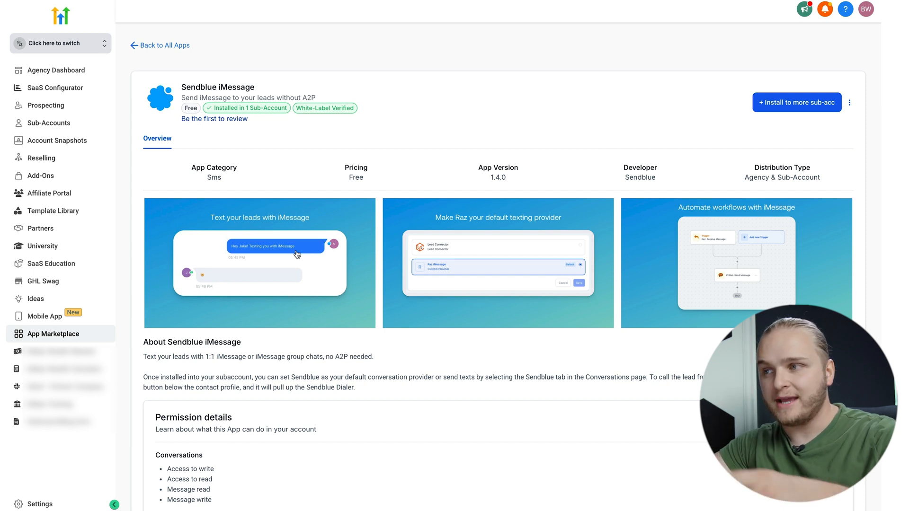
{"action": "scroll", "coordinate": [297, 255], "scroll_direction": "down", "scroll_amount": 1}
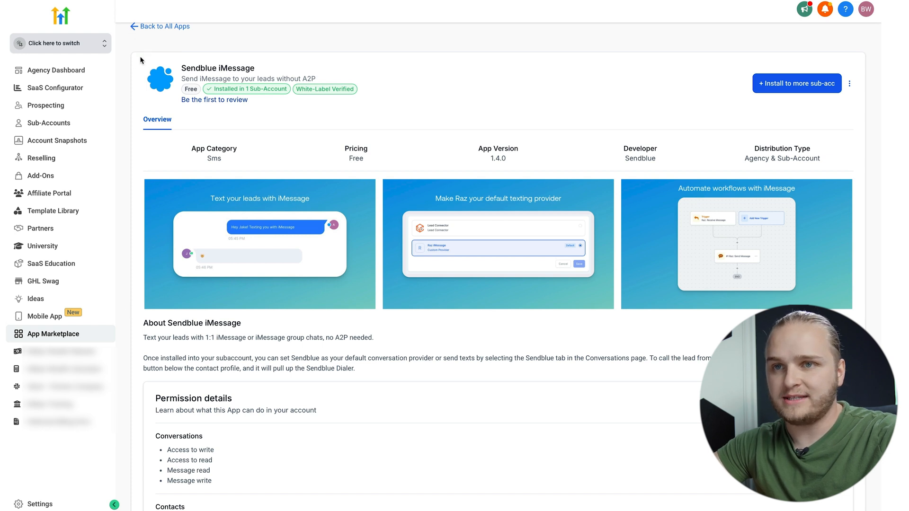
{"action": "left_click", "coordinate": [134, 28]}
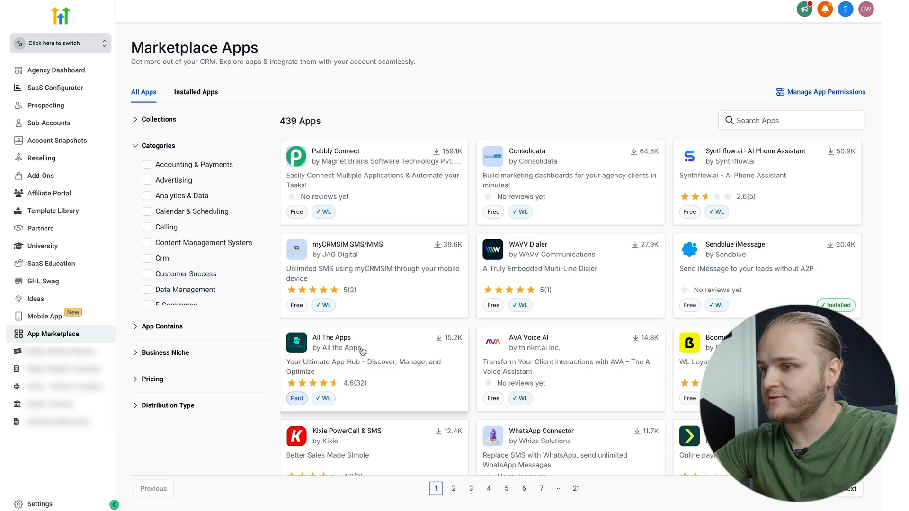
{"action": "scroll", "coordinate": [422, 379], "scroll_direction": "down", "scroll_amount": 1}
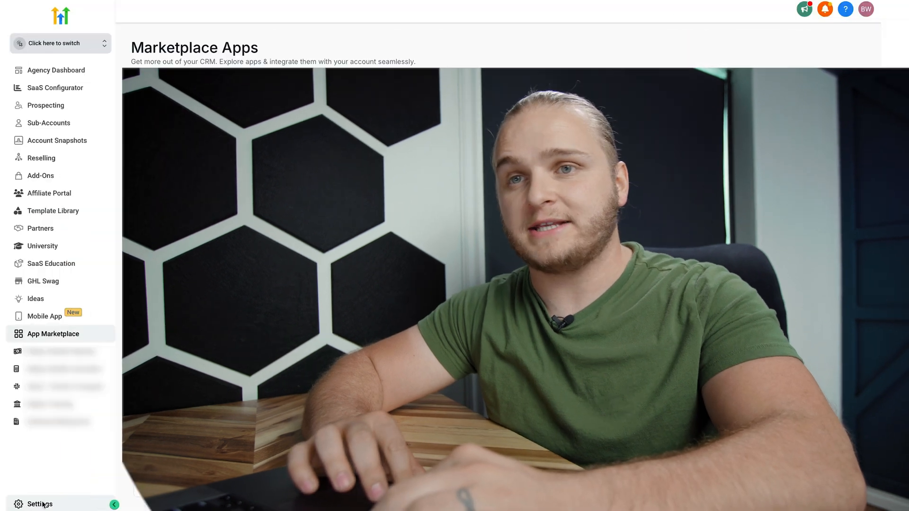
Open the agency settings and review the Company basic details, address and feature toggles
{"action": "left_click", "coordinate": [43, 505]}
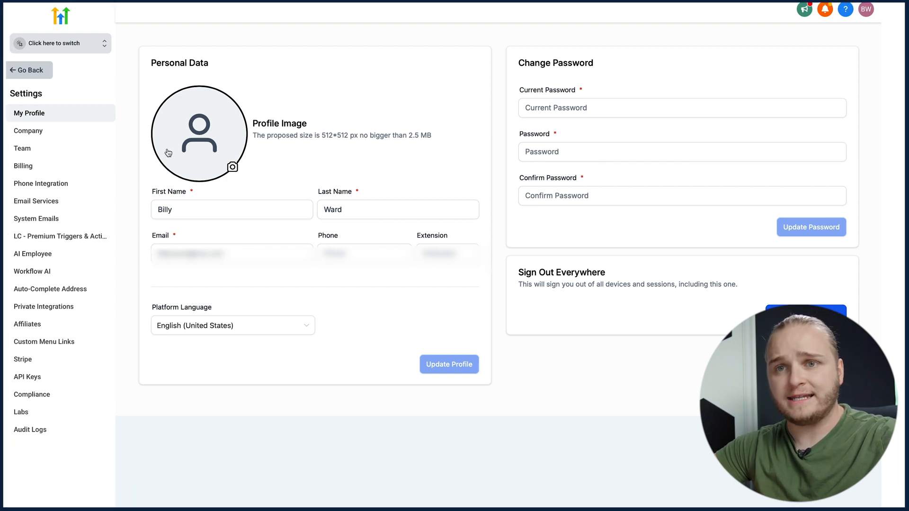
{"action": "left_click", "coordinate": [55, 136]}
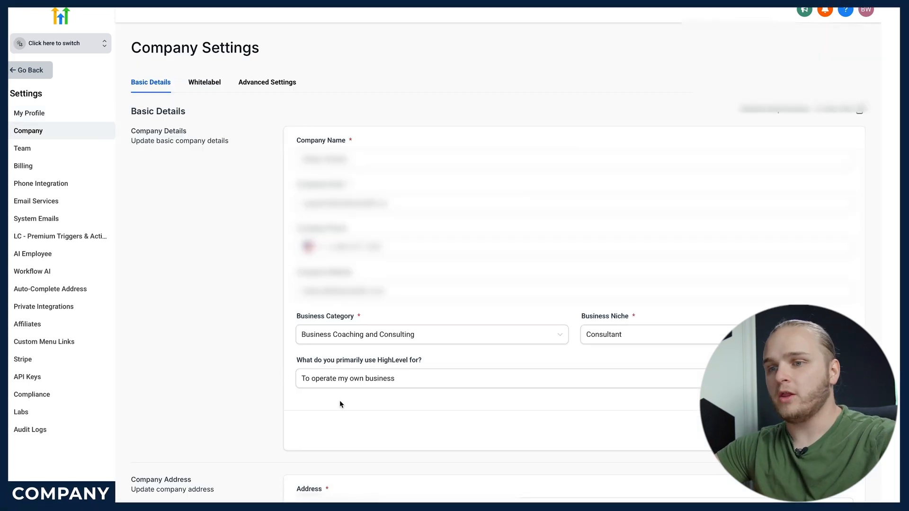
{"action": "scroll", "coordinate": [344, 421], "scroll_direction": "down", "scroll_amount": 10}
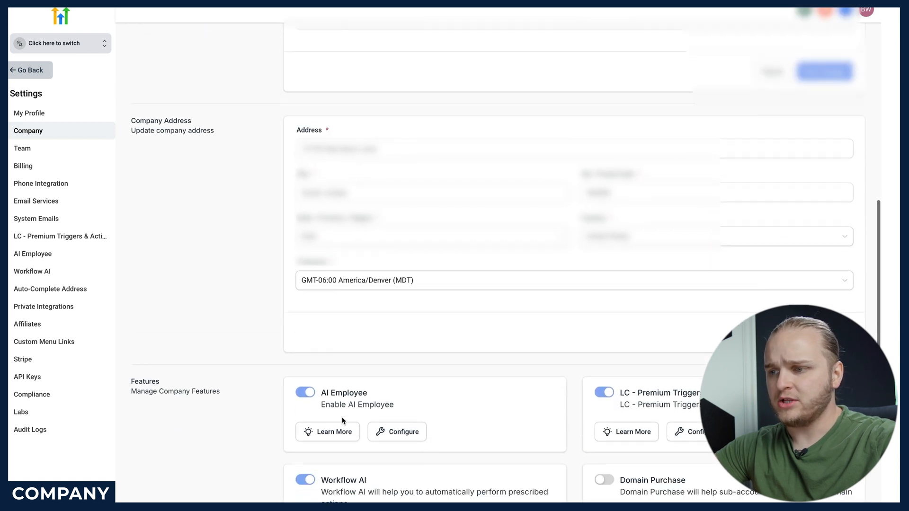
{"action": "scroll", "coordinate": [416, 321], "scroll_direction": "up", "scroll_amount": 8}
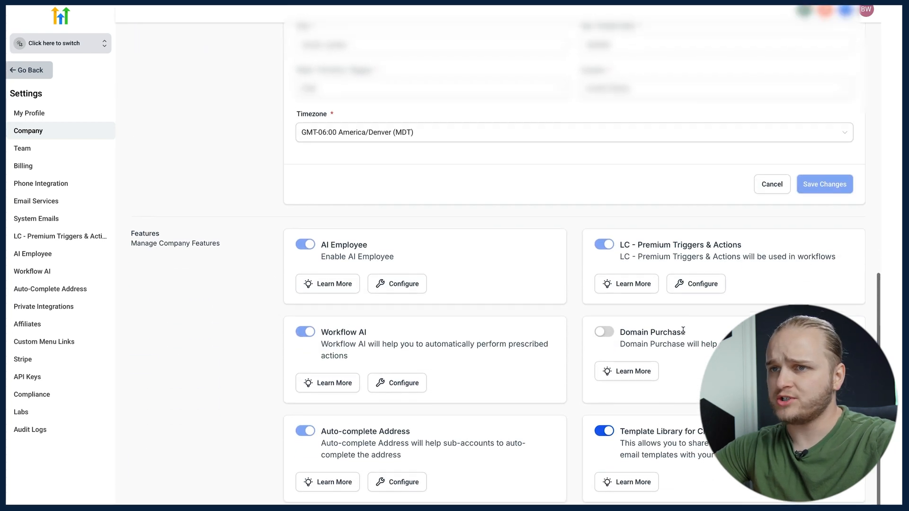
{"action": "scroll", "coordinate": [683, 331], "scroll_direction": "up", "scroll_amount": 3}
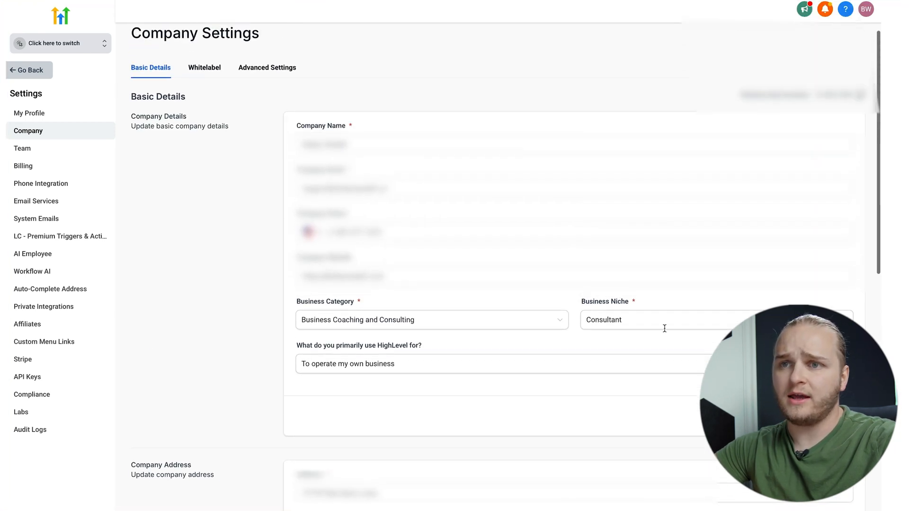
Review the company's Whitelabel settings for logo, domains, policies, custom JS and custom CSS
{"action": "left_click", "coordinate": [212, 77]}
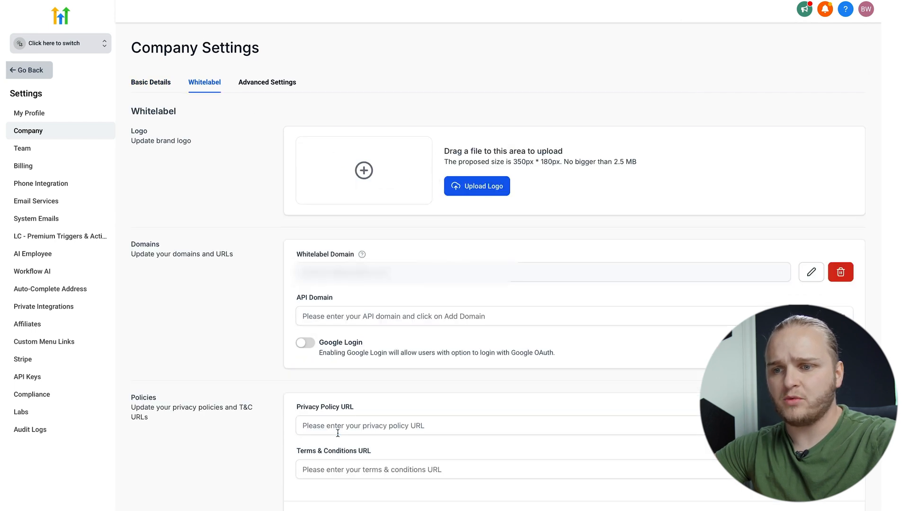
{"action": "scroll", "coordinate": [337, 434], "scroll_direction": "down", "scroll_amount": 3}
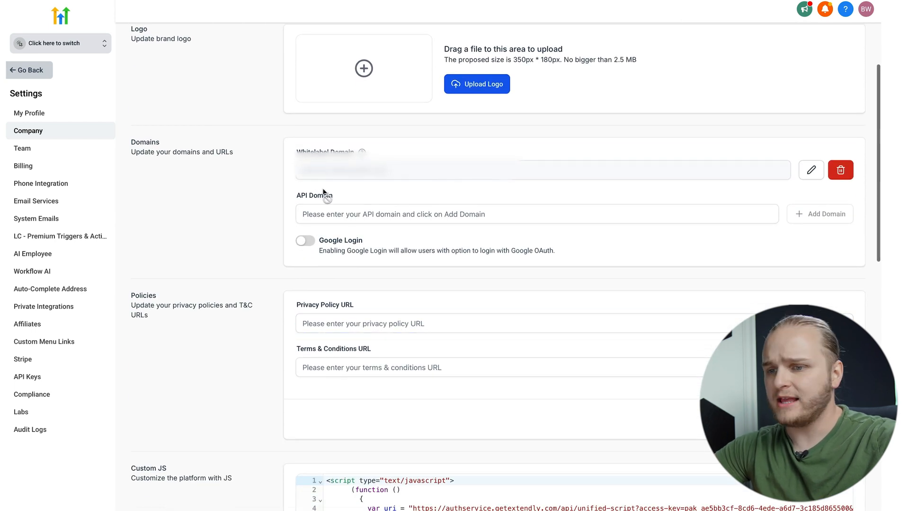
{"action": "scroll", "coordinate": [372, 404], "scroll_direction": "down", "scroll_amount": 10}
{"action": "scroll", "coordinate": [372, 404], "scroll_direction": "down", "scroll_amount": 8}
{"action": "scroll", "coordinate": [250, 428], "scroll_direction": "down", "scroll_amount": 6}
{"action": "scroll", "coordinate": [258, 398], "scroll_direction": "up", "scroll_amount": 3}
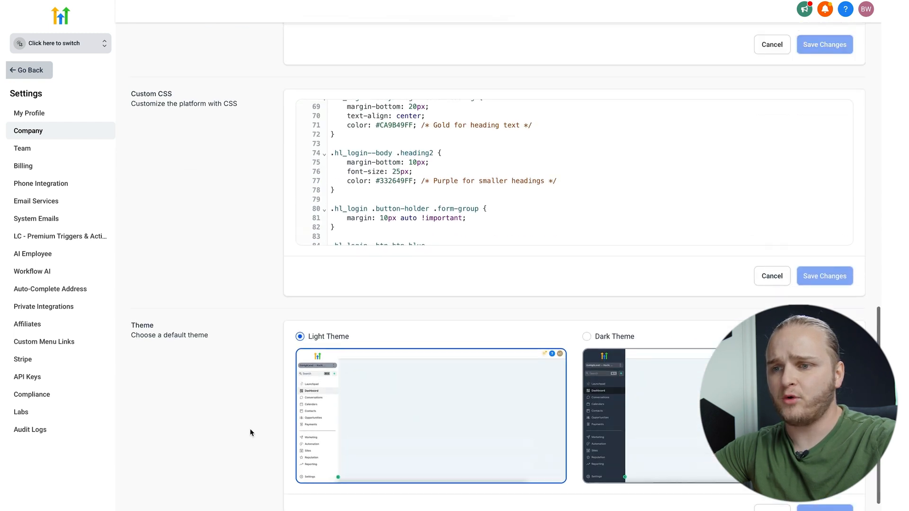
Preview the Dark Theme as the default platform theme and restore the Light Theme
{"action": "scroll", "coordinate": [278, 286], "scroll_direction": "down", "scroll_amount": 3}
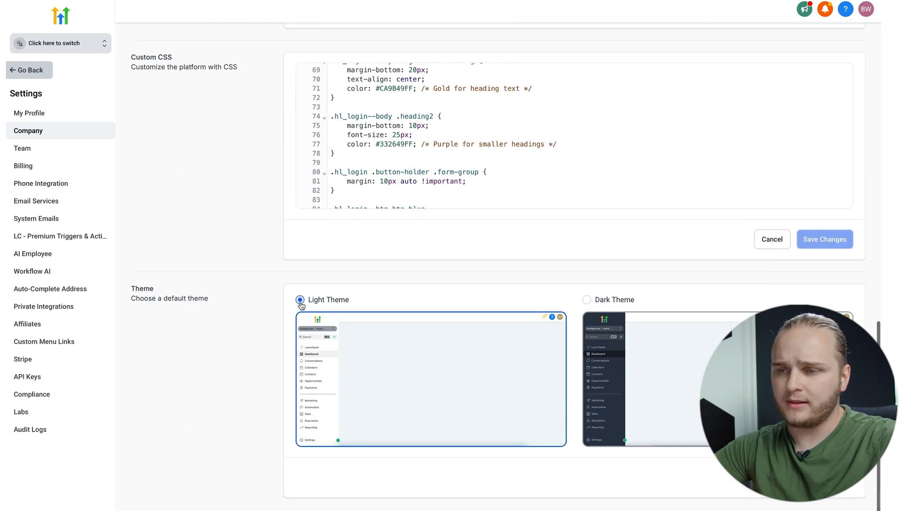
{"action": "left_click", "coordinate": [587, 300]}
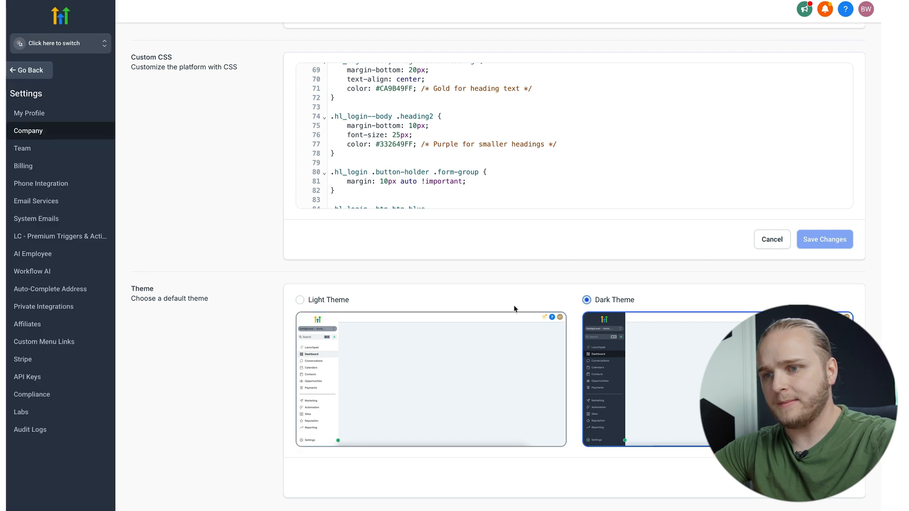
{"action": "left_click", "coordinate": [300, 300]}
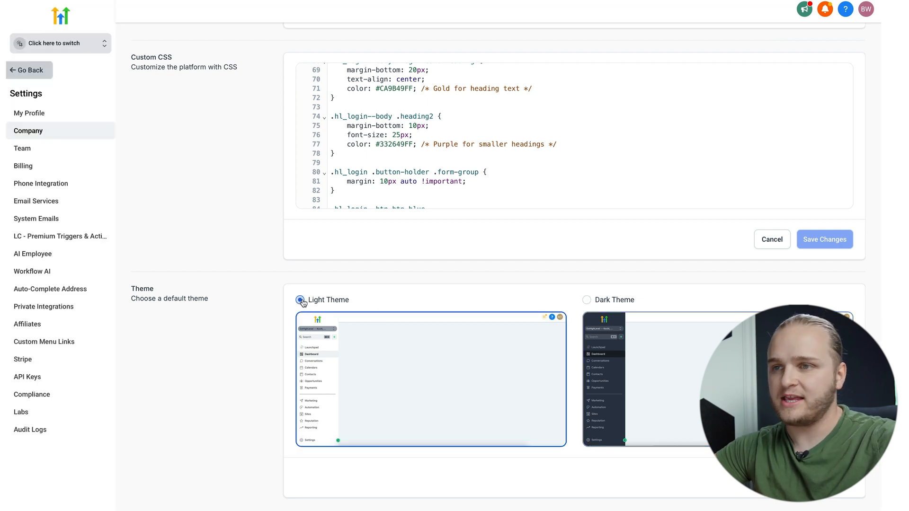
{"action": "scroll", "coordinate": [223, 260], "scroll_direction": "up", "scroll_amount": 15}
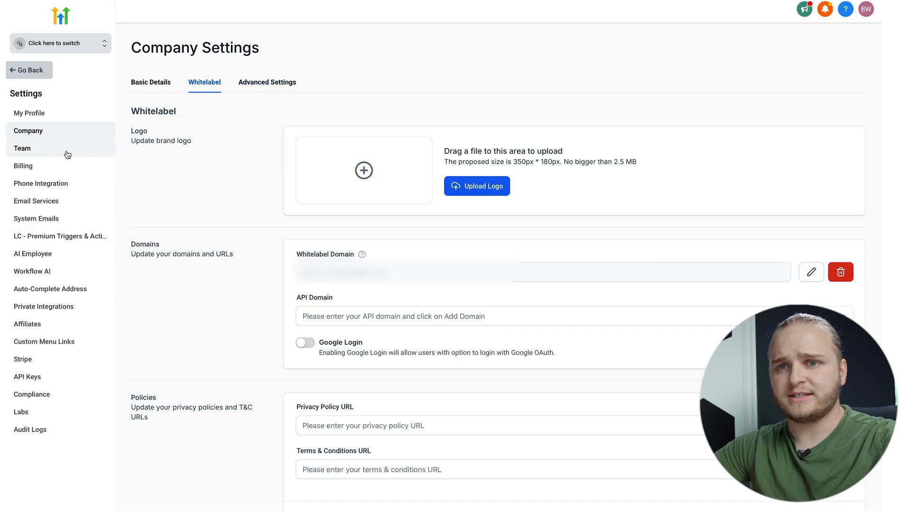
Open the first team member for editing and examine the available Roles & Permissions categories
{"action": "left_click", "coordinate": [67, 154]}
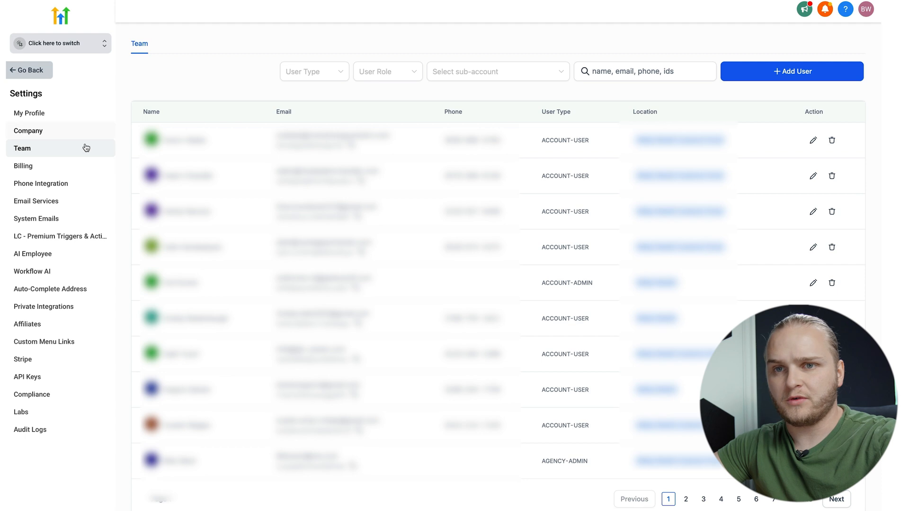
{"action": "left_click", "coordinate": [813, 141]}
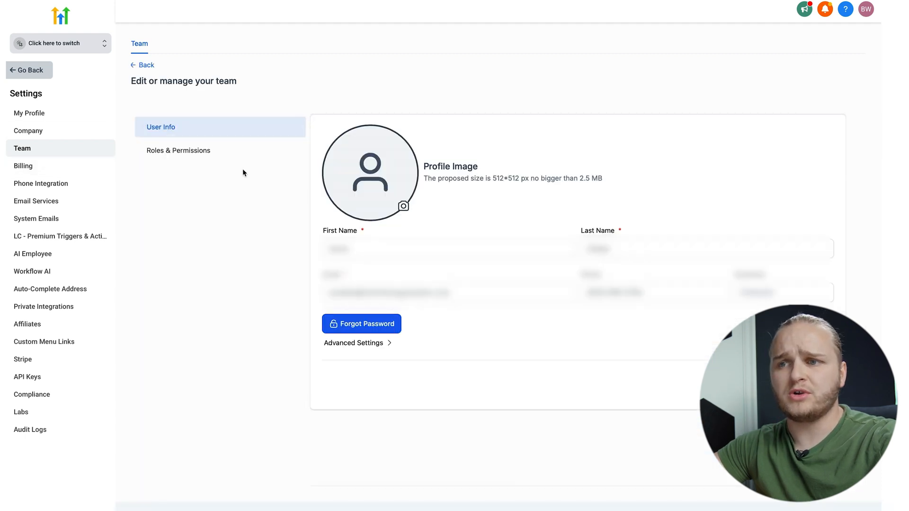
{"action": "left_click", "coordinate": [221, 160]}
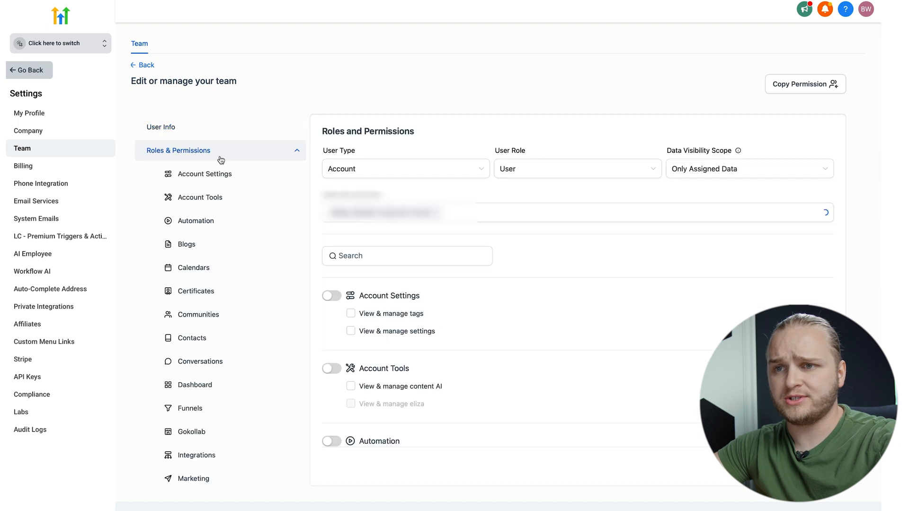
{"action": "scroll", "coordinate": [243, 201], "scroll_direction": "down", "scroll_amount": 2}
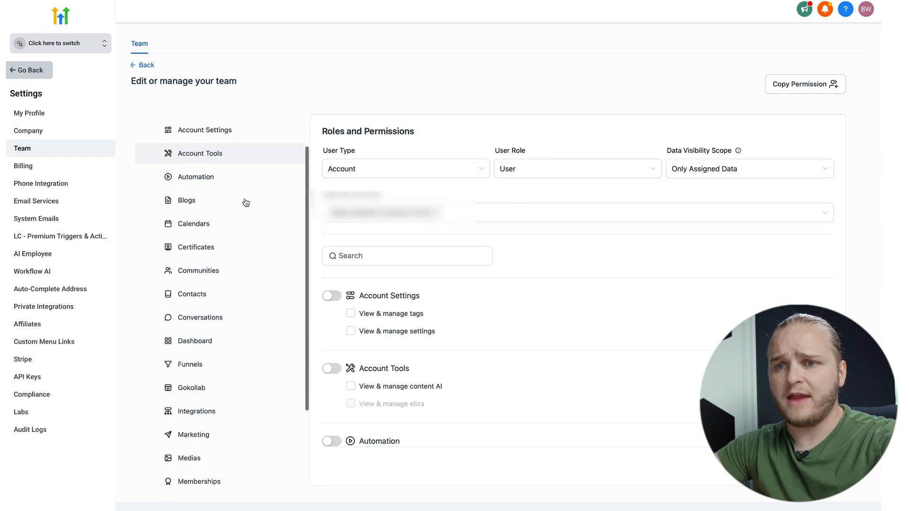
{"action": "scroll", "coordinate": [245, 202], "scroll_direction": "down", "scroll_amount": 2}
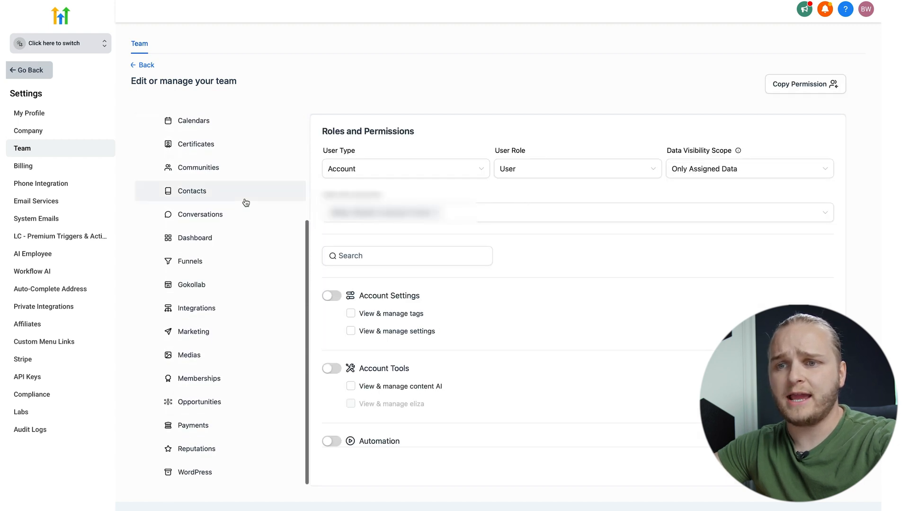
Return to the team list and review the Billing Dashboard's subscription plan, add-ons and reselling products
{"action": "scroll", "coordinate": [245, 203], "scroll_direction": "up", "scroll_amount": 4}
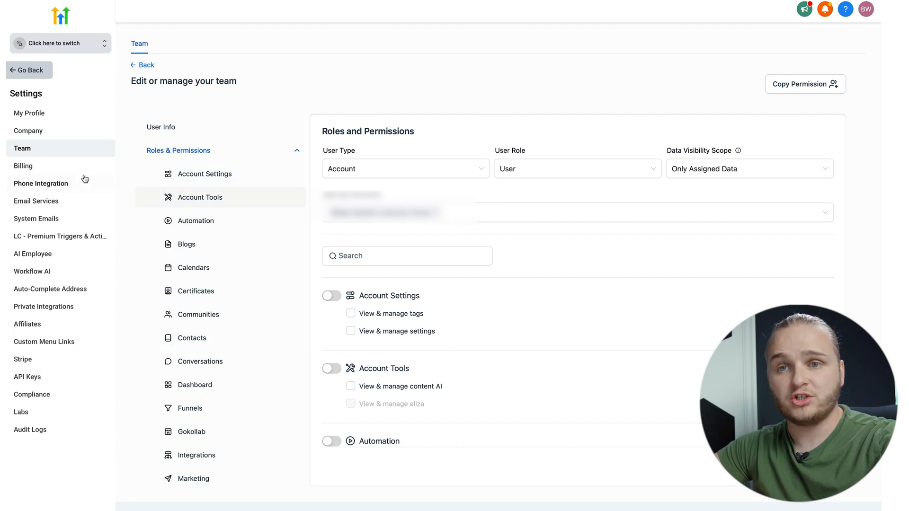
{"action": "left_click", "coordinate": [65, 148]}
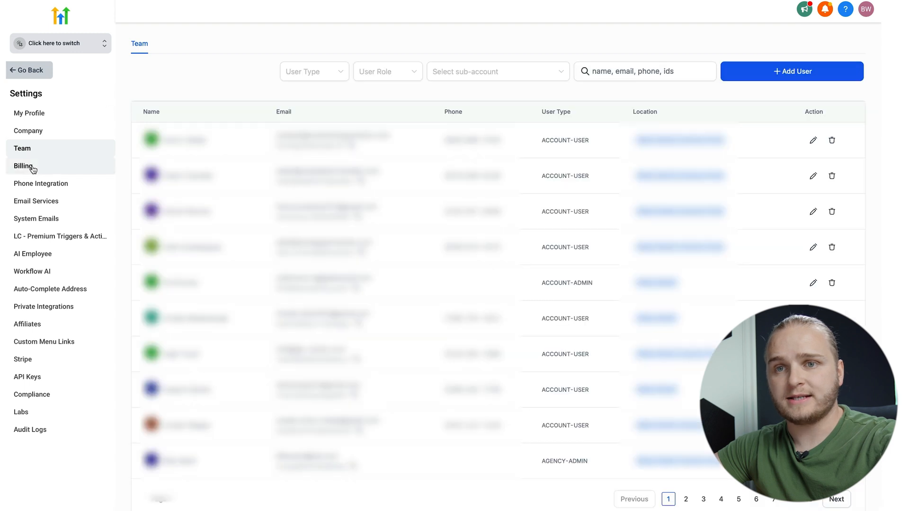
{"action": "left_click", "coordinate": [32, 169]}
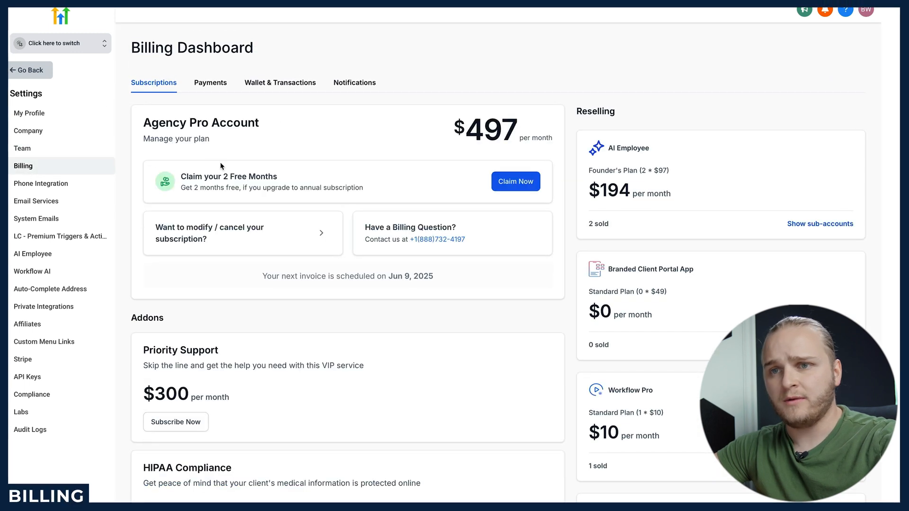
{"action": "scroll", "coordinate": [577, 273], "scroll_direction": "down", "scroll_amount": 2}
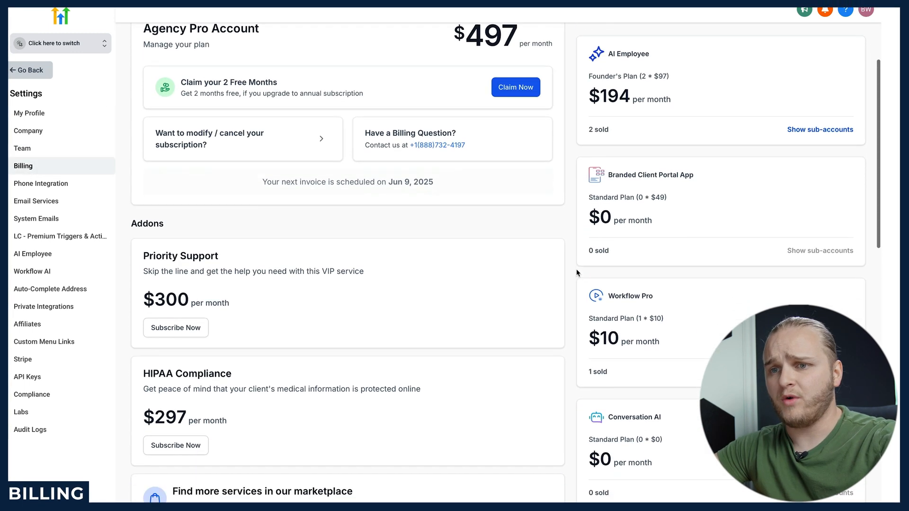
{"action": "scroll", "coordinate": [365, 407], "scroll_direction": "down", "scroll_amount": 1}
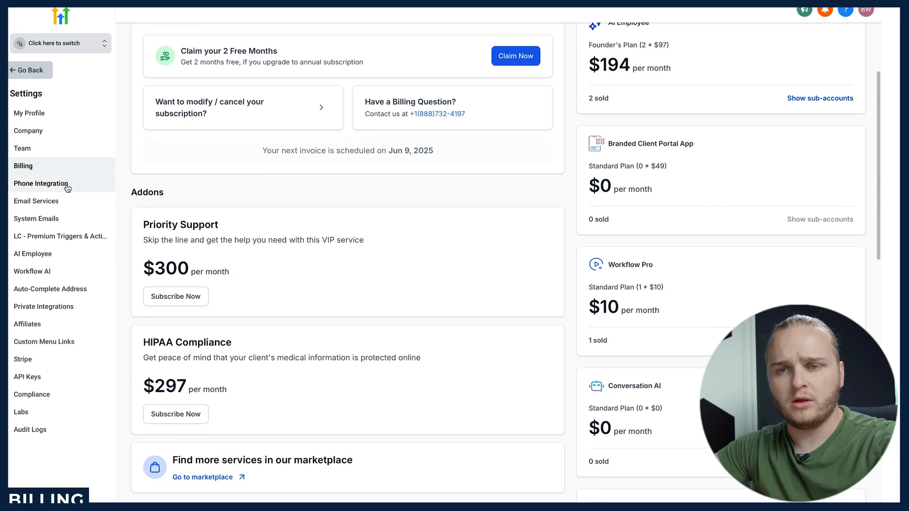
Review the agency's Email Services, System Emails templates and LC - Premium Triggers & Actions sub-account settings
{"action": "left_click", "coordinate": [43, 201]}
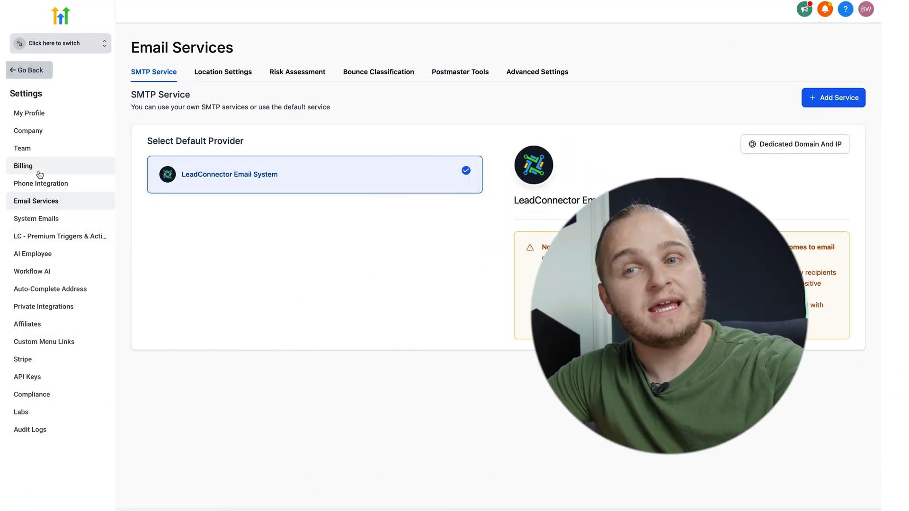
{"action": "left_click", "coordinate": [55, 221]}
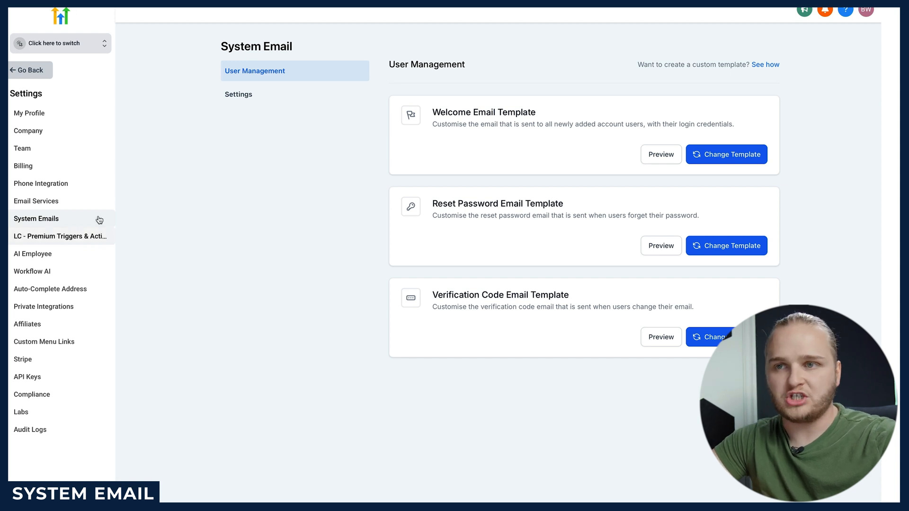
{"action": "left_click", "coordinate": [40, 237]}
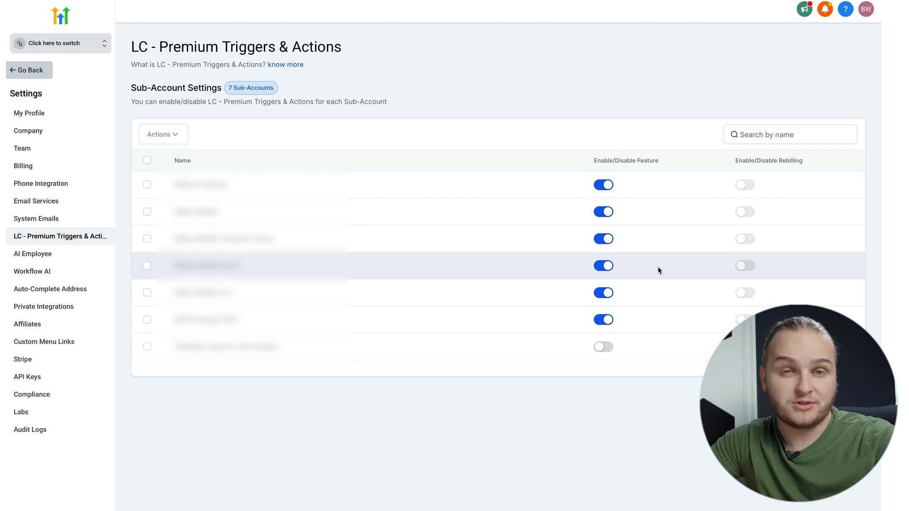
Examine the AI Employee feature, rebilling and payment plan settings for each sub-account
{"action": "left_click", "coordinate": [75, 256]}
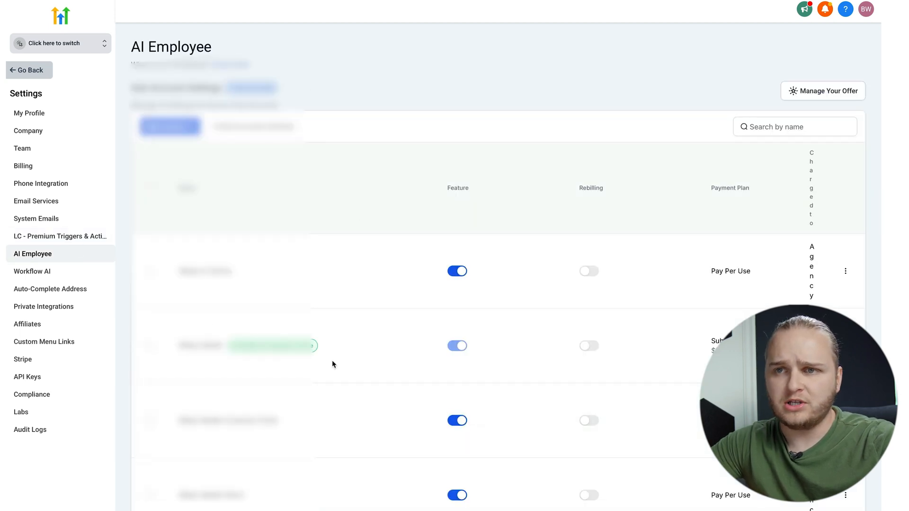
{"action": "scroll", "coordinate": [380, 436], "scroll_direction": "down", "scroll_amount": 5}
{"action": "scroll", "coordinate": [381, 435], "scroll_direction": "up", "scroll_amount": 5}
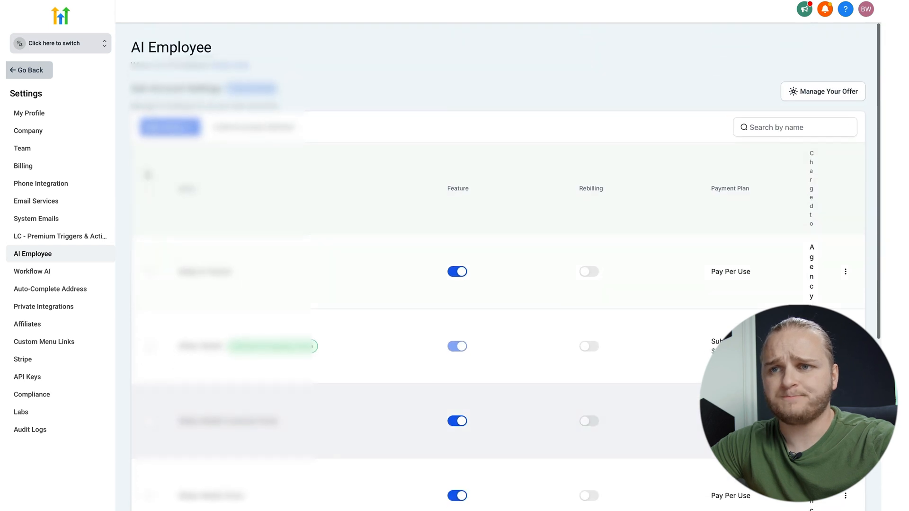
Review the Workflow AI and Auto-Complete Address sub-account settings and the Private Integrations page
{"action": "left_click", "coordinate": [66, 271]}
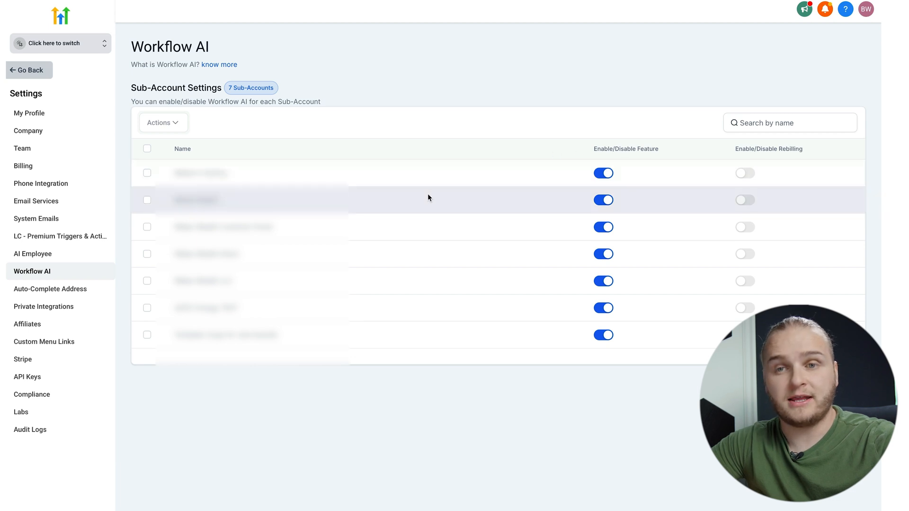
{"action": "left_click", "coordinate": [63, 295]}
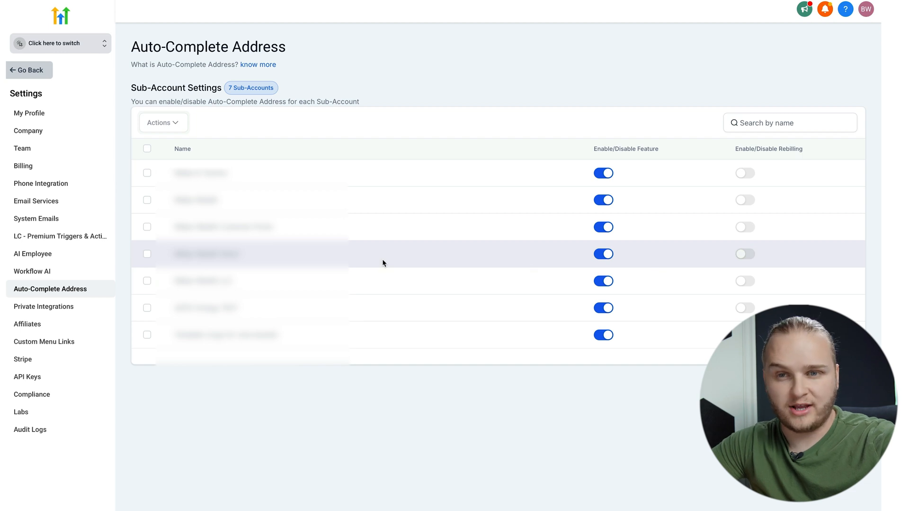
{"action": "left_click", "coordinate": [54, 309]}
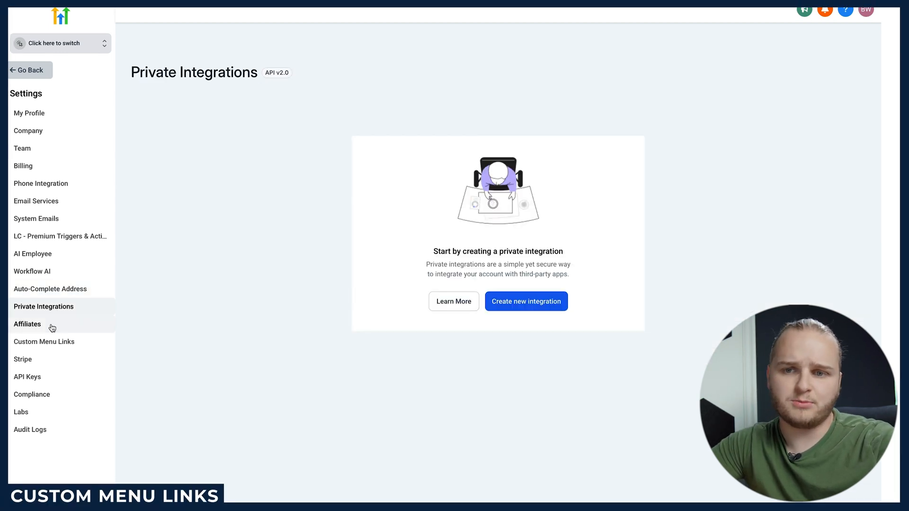
View the Custom Menu Links, check where they appear in the agency sidebar, and return to the links list
{"action": "left_click", "coordinate": [53, 348]}
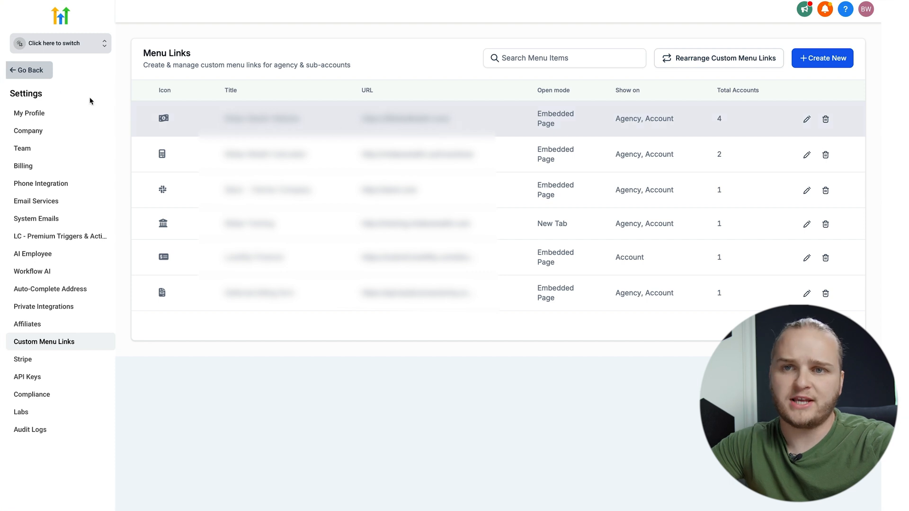
{"action": "left_click", "coordinate": [16, 76]}
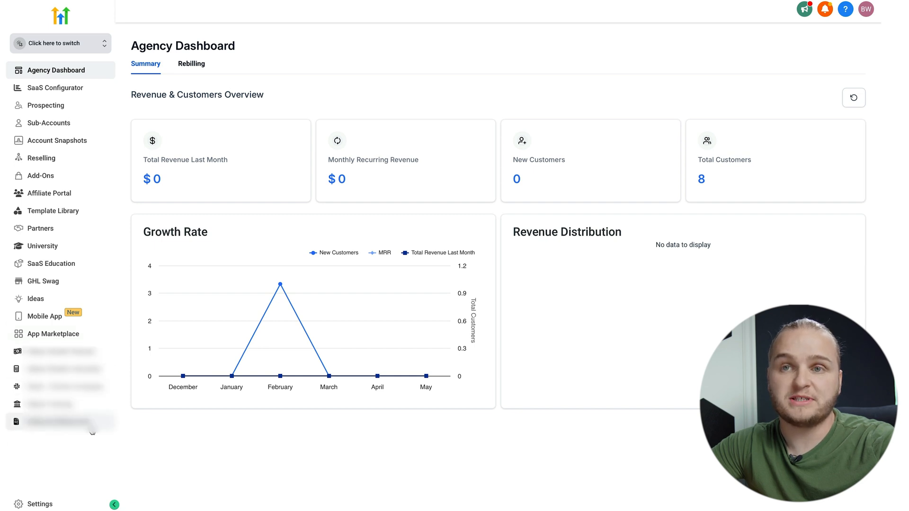
{"action": "left_click", "coordinate": [38, 504]}
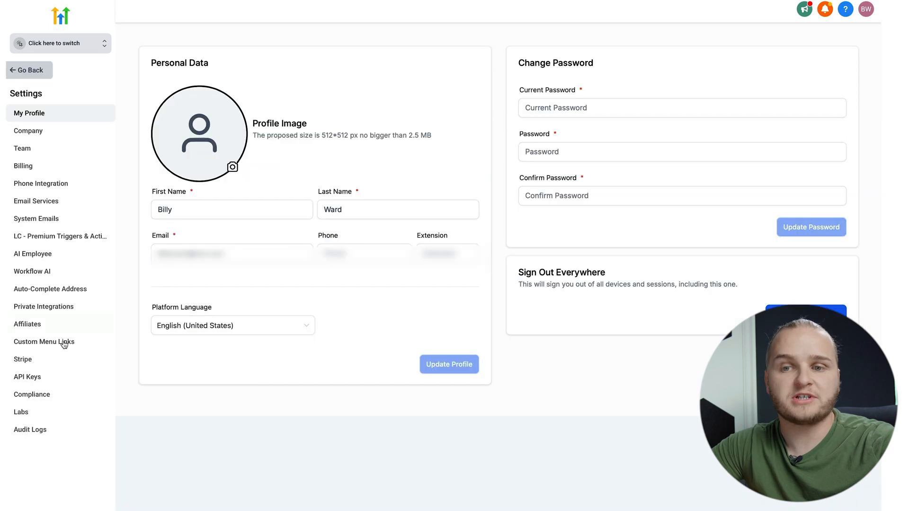
{"action": "left_click", "coordinate": [64, 345]}
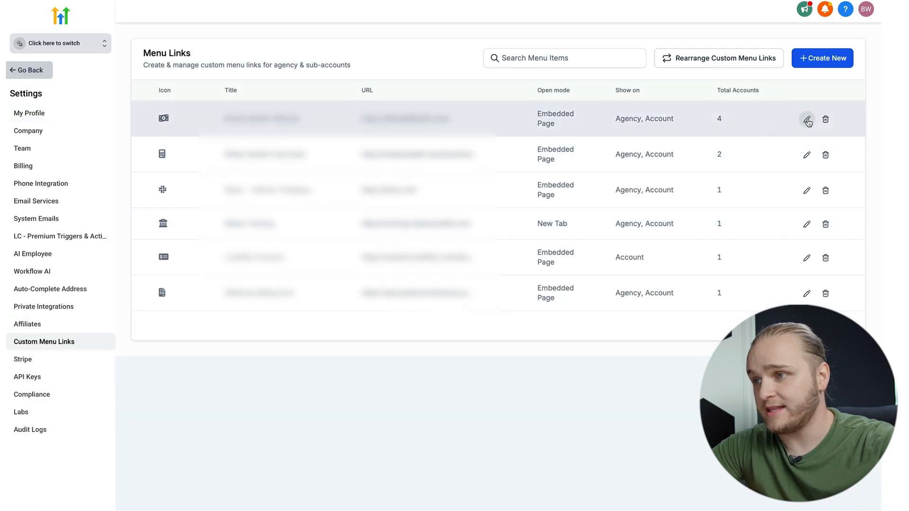
Inspect the Slack custom menu link's open mode, sidebar, account and visibility options, and close it without saving
{"action": "left_click", "coordinate": [805, 191]}
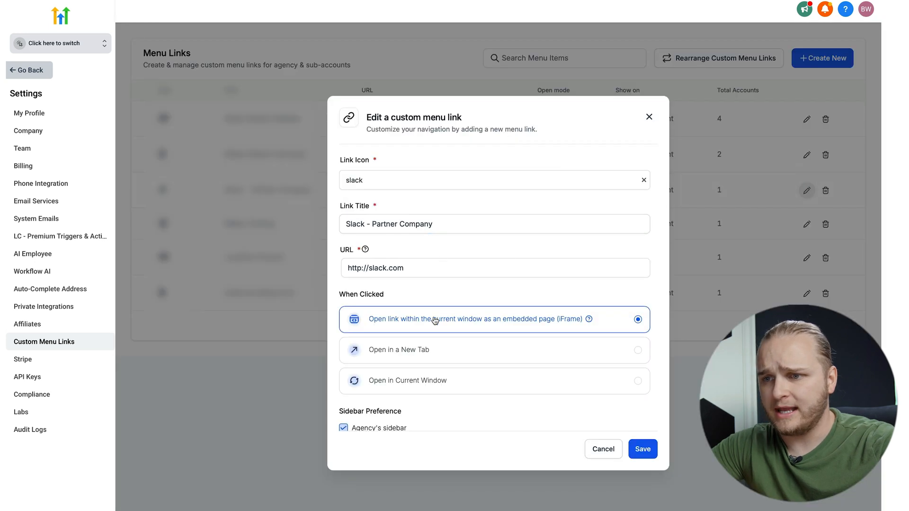
{"action": "scroll", "coordinate": [455, 365], "scroll_direction": "down", "scroll_amount": 5}
{"action": "scroll", "coordinate": [449, 354], "scroll_direction": "up", "scroll_amount": 1}
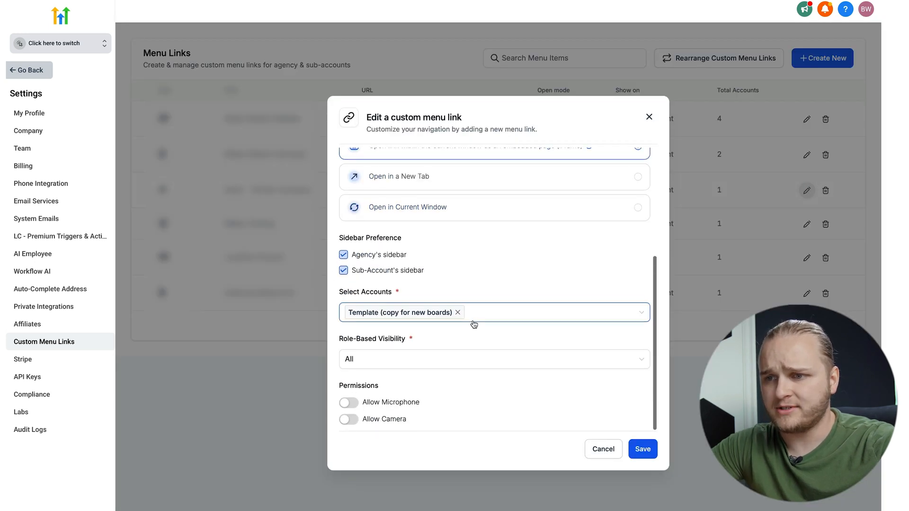
{"action": "left_click", "coordinate": [600, 449]}
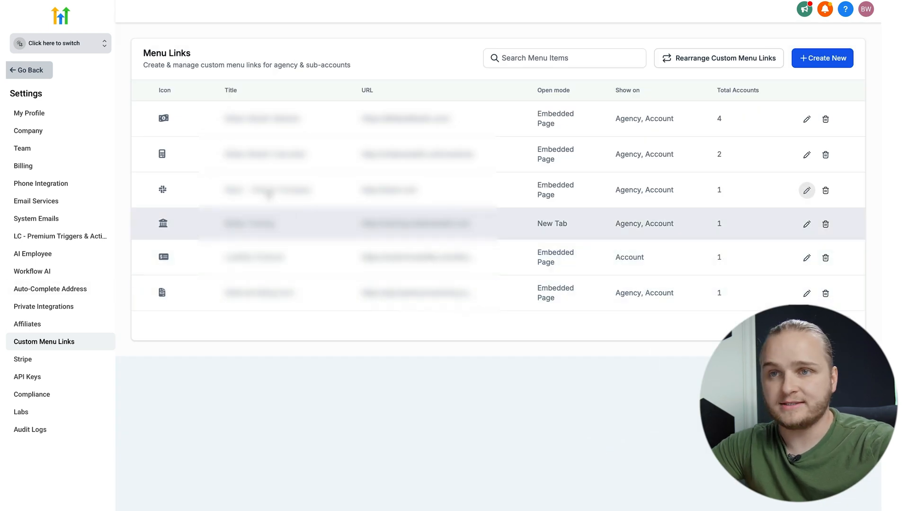
Review the agency's Stripe integration, API Keys and Compliance settings
{"action": "left_click", "coordinate": [52, 363]}
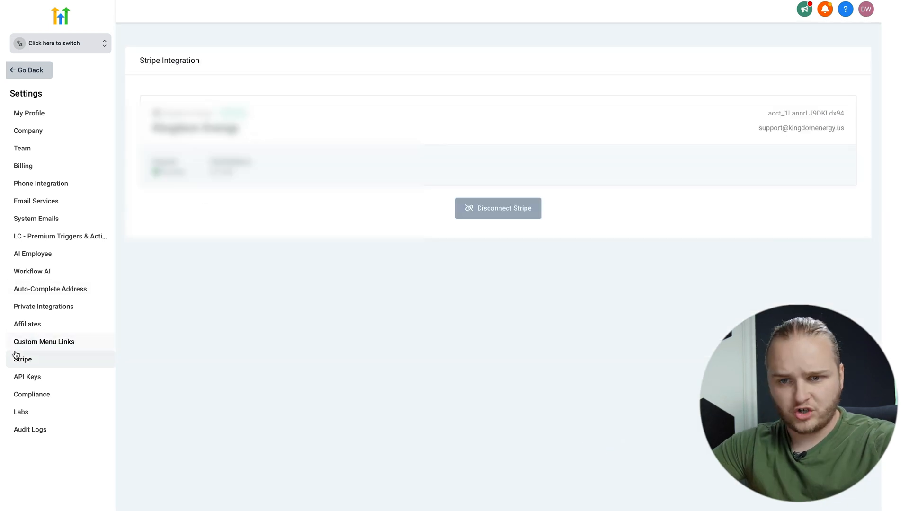
{"action": "left_click", "coordinate": [37, 378]}
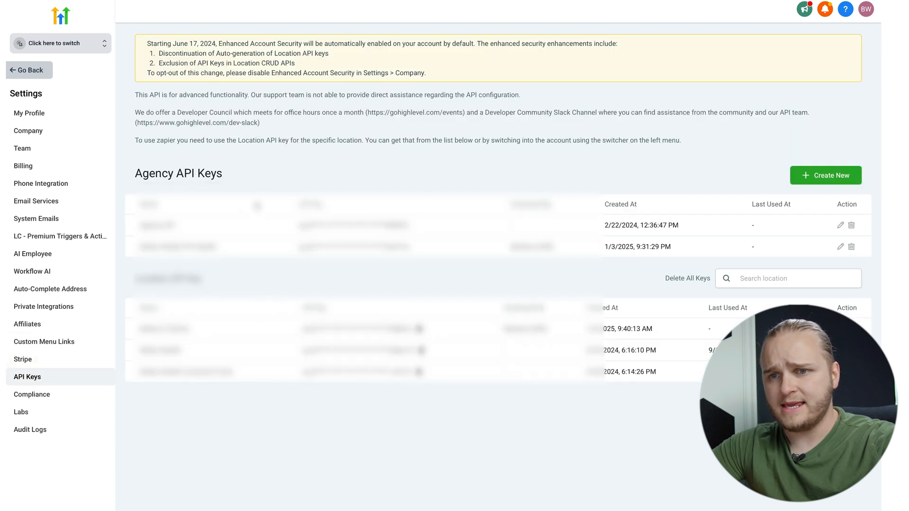
{"action": "left_click", "coordinate": [52, 398]}
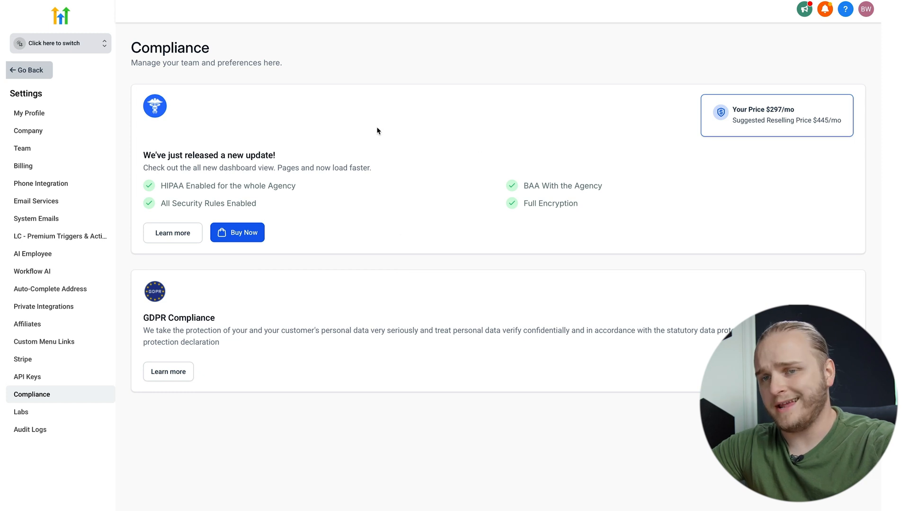
Open Labs and review the beta features, including Gokollab, SEO and Find Prospects by AI
{"action": "left_click", "coordinate": [43, 412]}
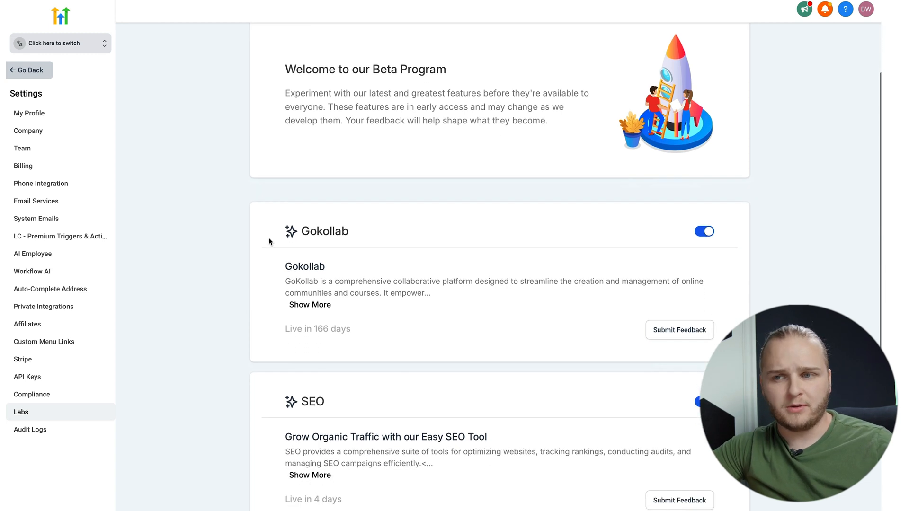
{"action": "scroll", "coordinate": [418, 317], "scroll_direction": "down", "scroll_amount": 1}
{"action": "scroll", "coordinate": [418, 317], "scroll_direction": "down", "scroll_amount": 1}
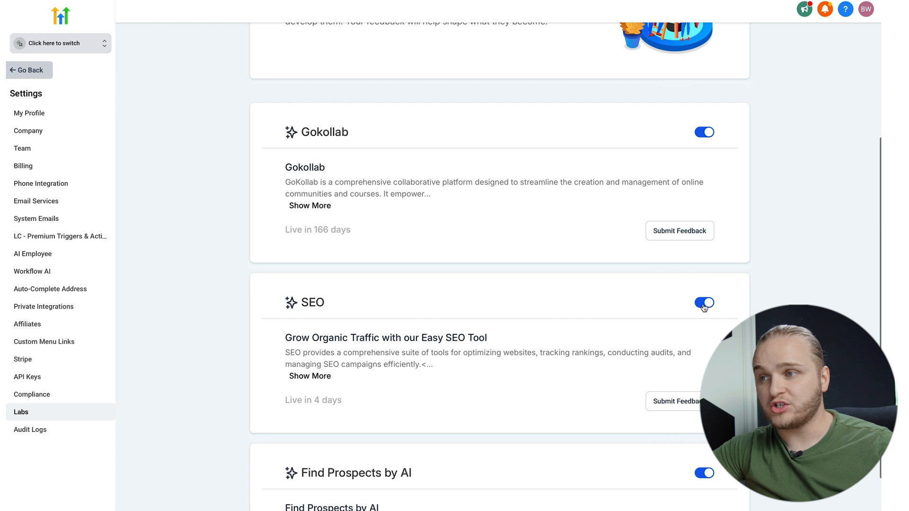
{"action": "scroll", "coordinate": [573, 326], "scroll_direction": "down", "scroll_amount": 2}
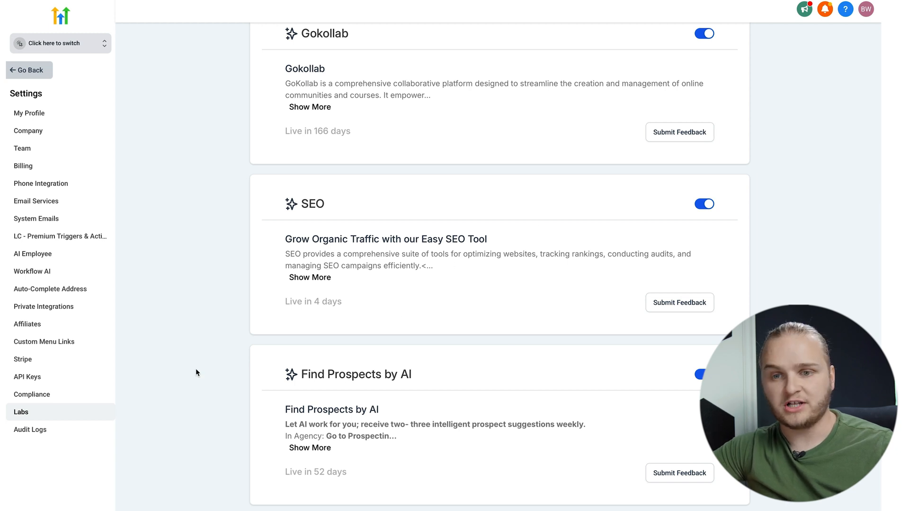
Open the Audit Logs, show more entries per page and examine the recorded user, marketplace and snapshot actions
{"action": "left_click", "coordinate": [44, 438]}
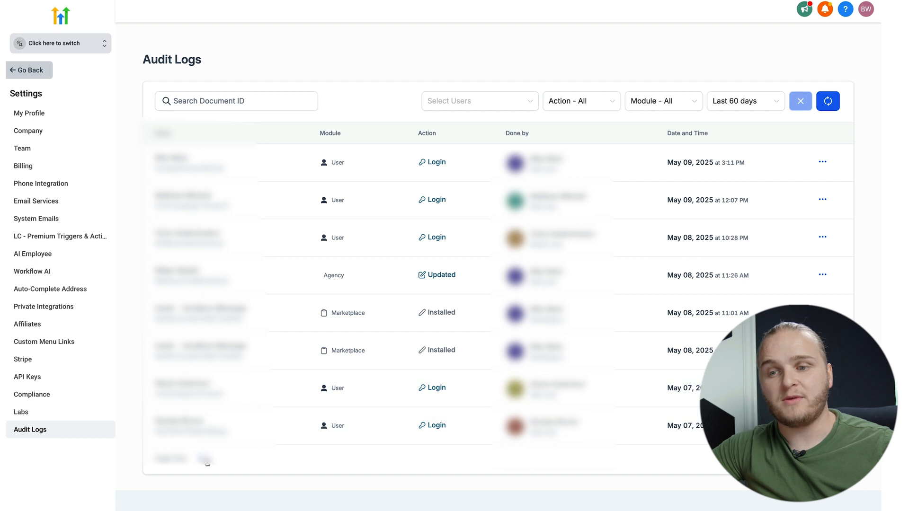
{"action": "left_click", "coordinate": [205, 460]}
{"action": "left_click", "coordinate": [212, 448]}
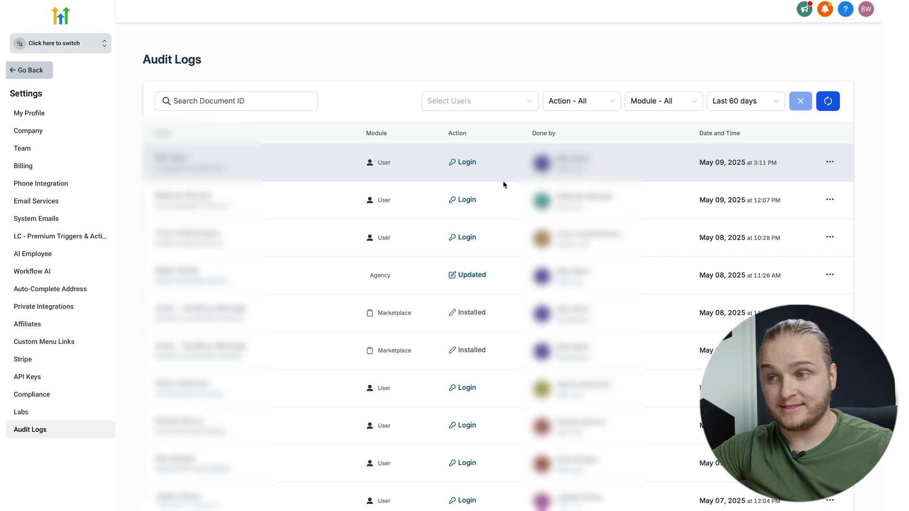
{"action": "scroll", "coordinate": [494, 311], "scroll_direction": "down", "scroll_amount": 2}
{"action": "scroll", "coordinate": [494, 311], "scroll_direction": "down", "scroll_amount": 10}
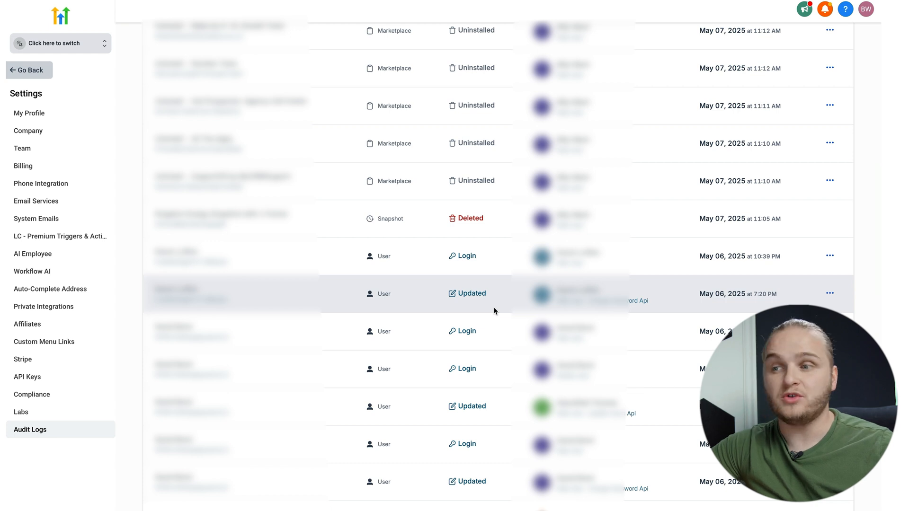
{"action": "scroll", "coordinate": [478, 379], "scroll_direction": "down", "scroll_amount": 5}
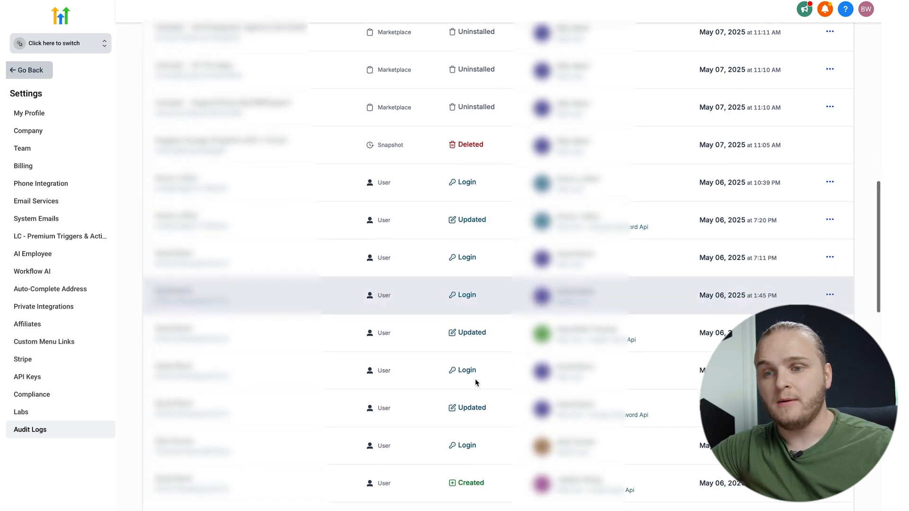
{"action": "scroll", "coordinate": [476, 382], "scroll_direction": "down", "scroll_amount": 8}
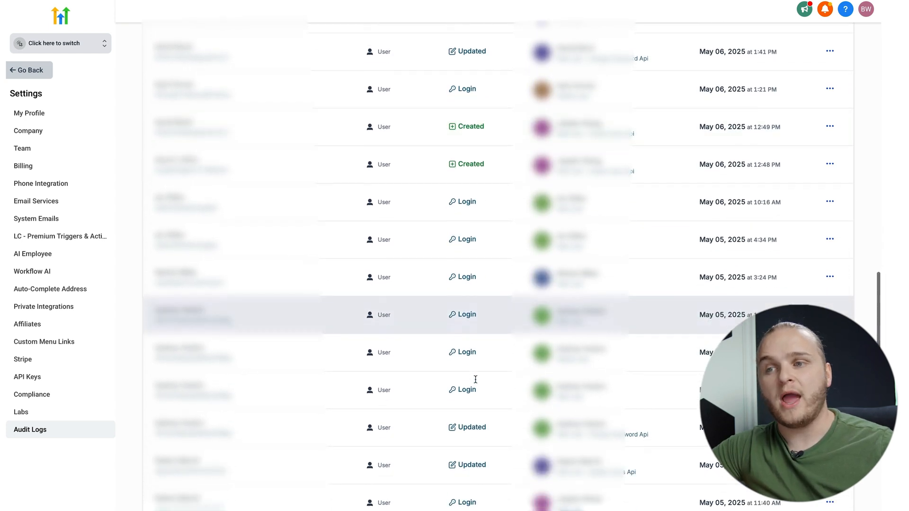
{"action": "scroll", "coordinate": [475, 379], "scroll_direction": "down", "scroll_amount": 1}
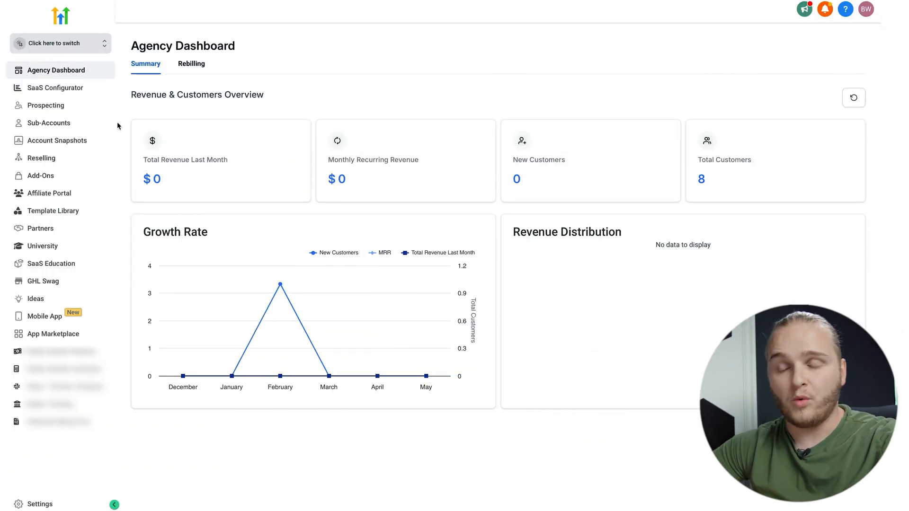
Open the Snapshot Templates in Account Snapshots and browse the industry templates and their sub-account creation options
{"action": "left_click", "coordinate": [70, 142]}
{"action": "left_click", "coordinate": [378, 94]}
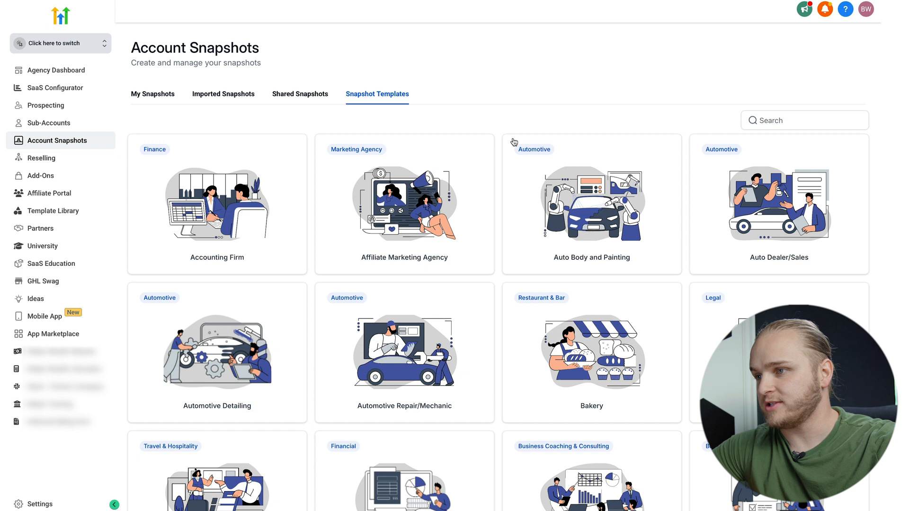
{"action": "mouse_move", "coordinate": [427, 260]}
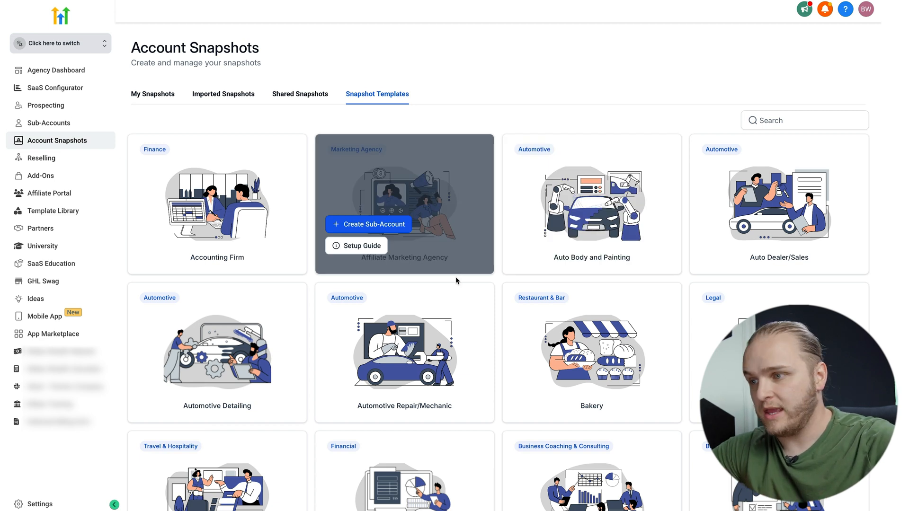
{"action": "scroll", "coordinate": [455, 281], "scroll_direction": "down", "scroll_amount": 1}
{"action": "mouse_move", "coordinate": [619, 305]}
{"action": "scroll", "coordinate": [619, 305], "scroll_direction": "down", "scroll_amount": 2}
{"action": "mouse_move", "coordinate": [761, 230]}
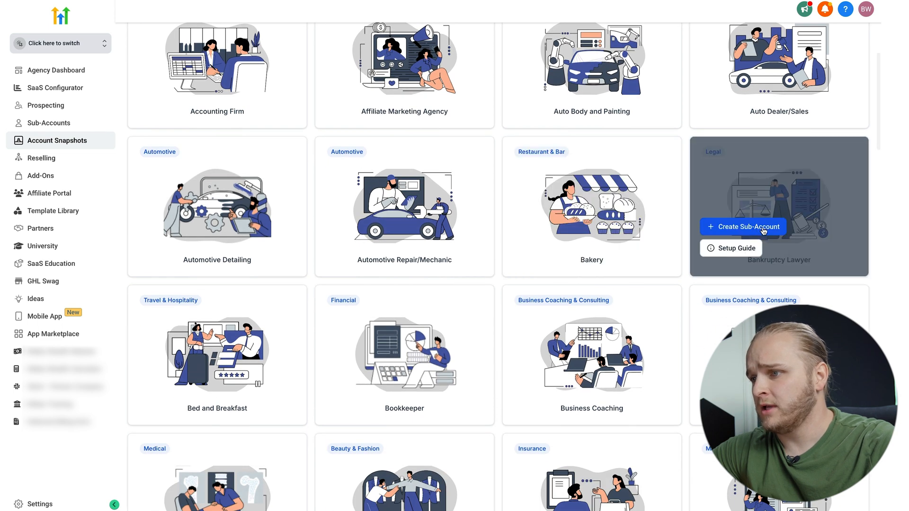
Start a sub-account from the Bankruptcy Lawyer template, search the map for "legal" and pick Utah Notary Now as the business
{"action": "left_click", "coordinate": [762, 227]}
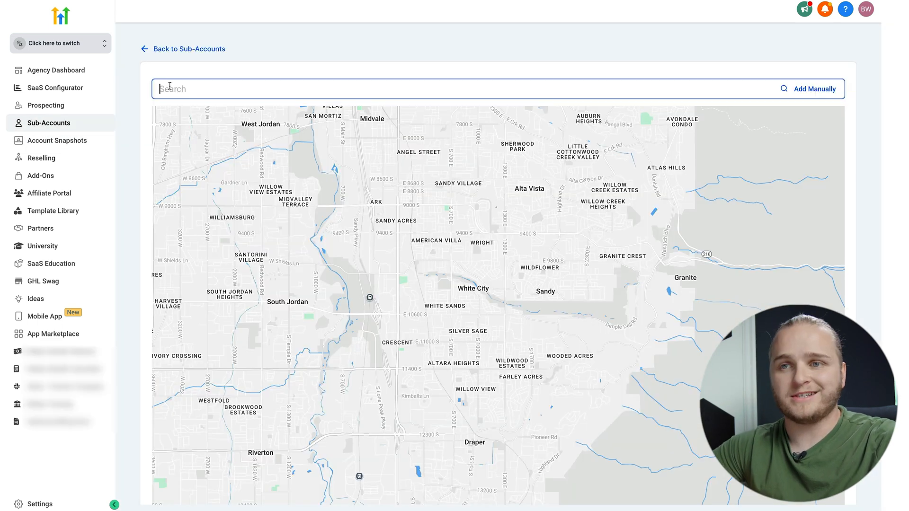
{"action": "type", "text": "legal"}
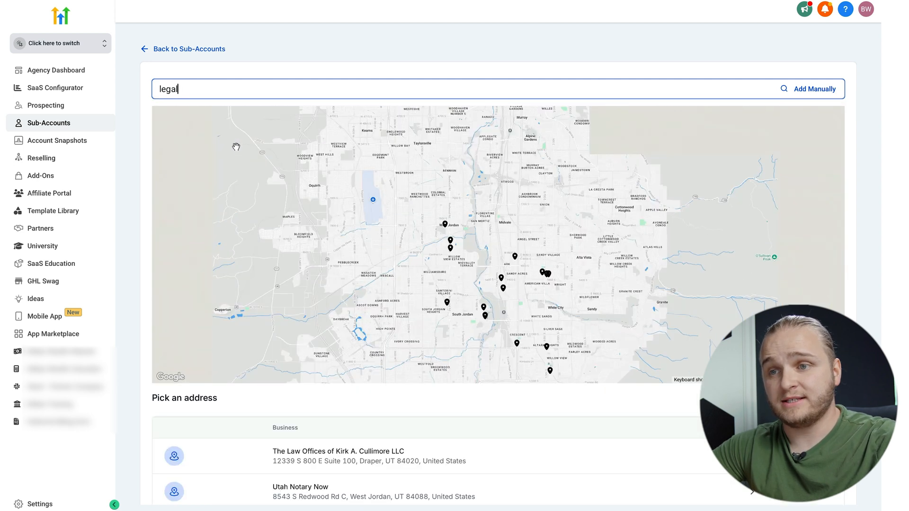
{"action": "scroll", "coordinate": [342, 466], "scroll_direction": "down", "scroll_amount": 1}
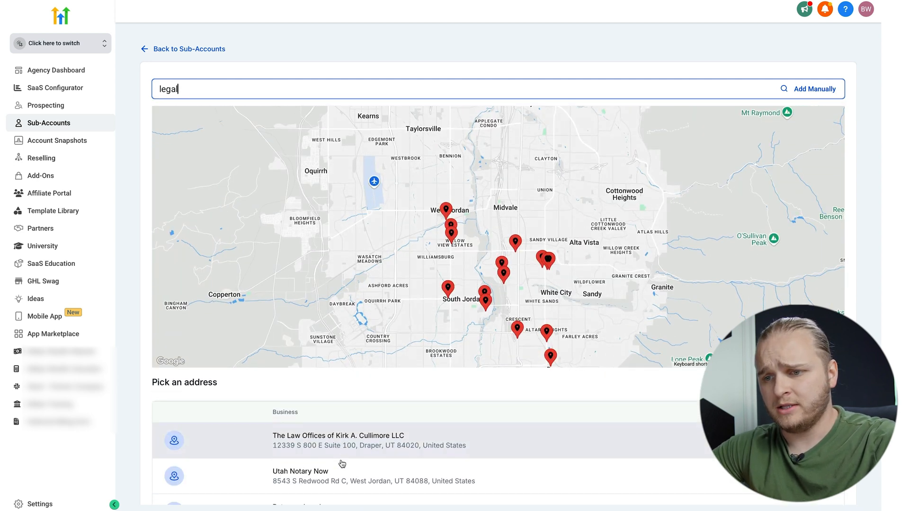
{"action": "left_click", "coordinate": [313, 440]}
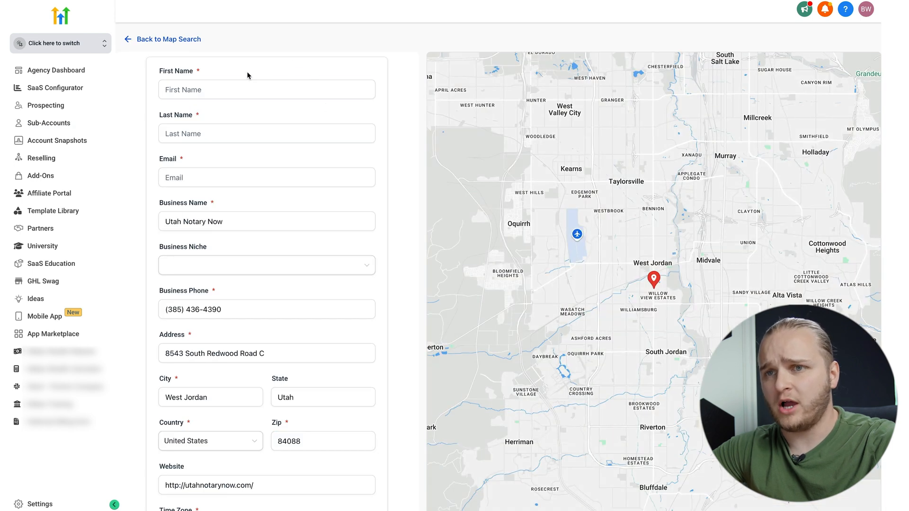
Enter the contact's first name, last name and email, set the time zone to GMT-07:00 America/Dawson (MST) and add the sub-account
{"action": "left_click", "coordinate": [206, 86]}
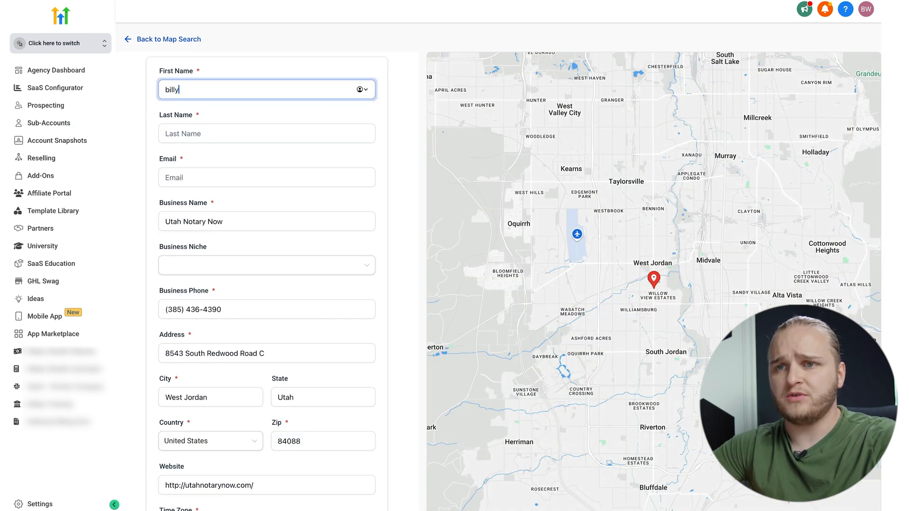
{"action": "left_click", "coordinate": [184, 135]}
{"action": "type", "text": "ward"}
{"action": "left_click", "coordinate": [214, 268]}
{"action": "scroll", "coordinate": [210, 331], "scroll_direction": "down", "scroll_amount": 2}
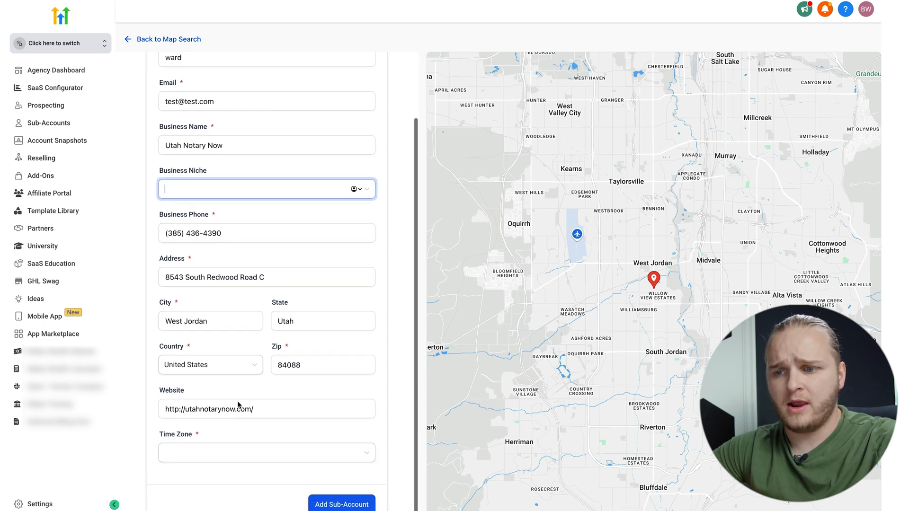
{"action": "left_click", "coordinate": [276, 450]}
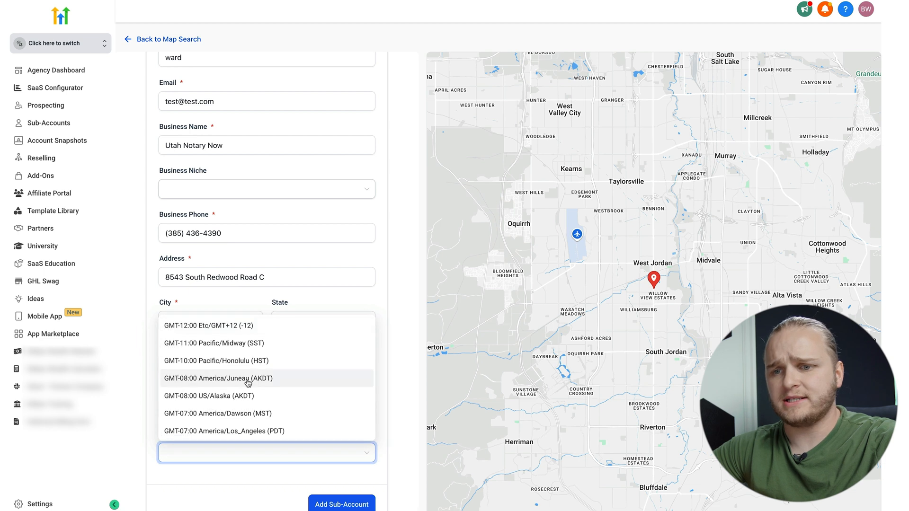
{"action": "left_click", "coordinate": [240, 414]}
{"action": "left_click", "coordinate": [340, 505]}
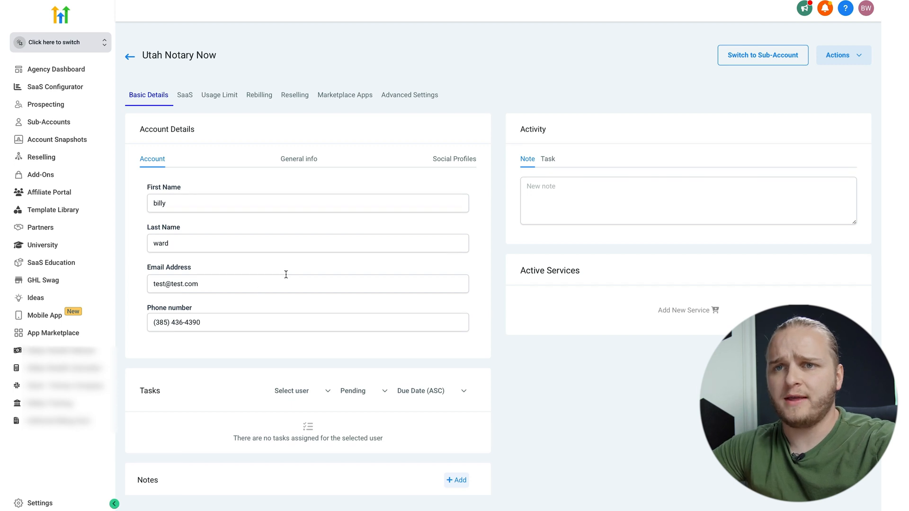
Switch to the Utah Notary Now sub-account and open its Contacts
{"action": "left_click", "coordinate": [103, 45]}
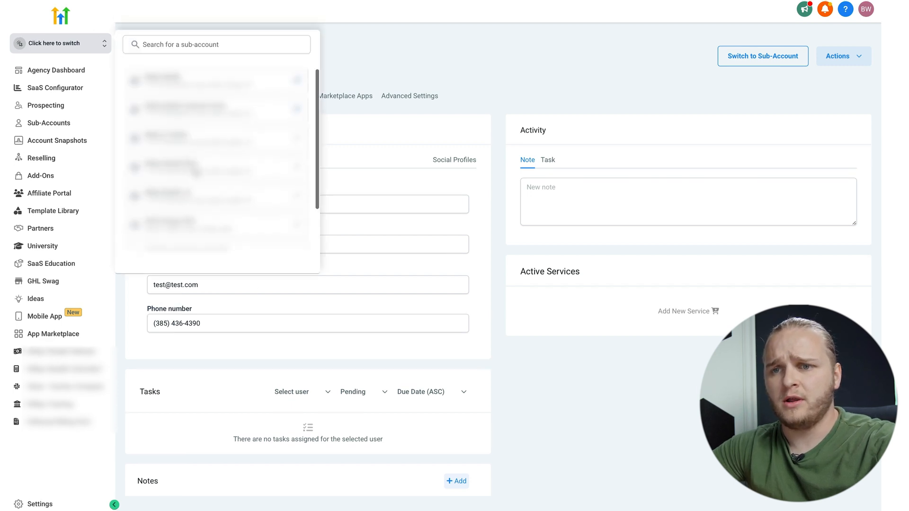
{"action": "left_click", "coordinate": [195, 174]}
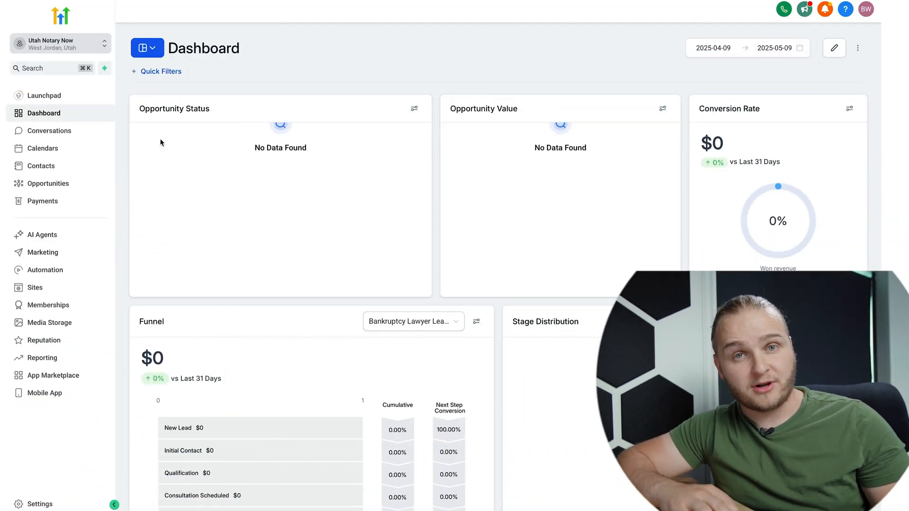
{"action": "left_click", "coordinate": [68, 171]}
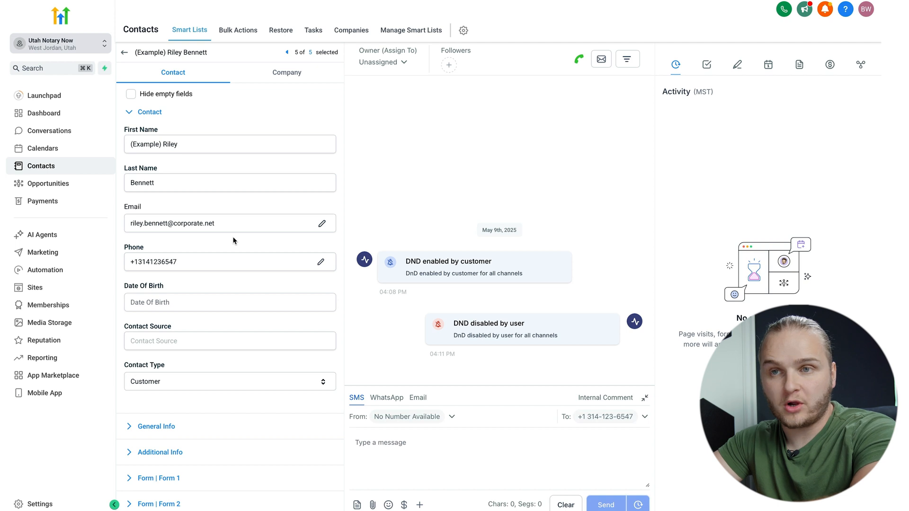
Review the example contact's fields, tags and DND options, and check the owner assignment choices
{"action": "scroll", "coordinate": [229, 457], "scroll_direction": "down", "scroll_amount": 1}
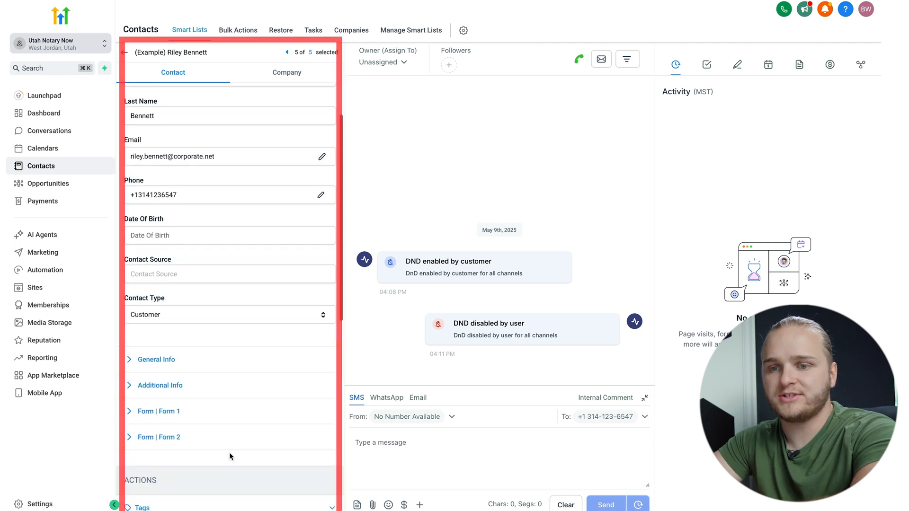
{"action": "scroll", "coordinate": [229, 453], "scroll_direction": "down", "scroll_amount": 6}
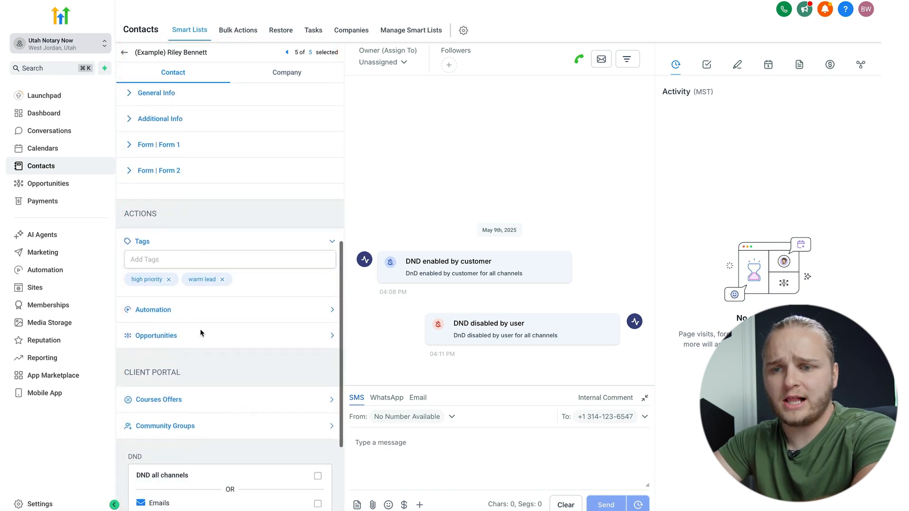
{"action": "scroll", "coordinate": [200, 329], "scroll_direction": "down", "scroll_amount": 3}
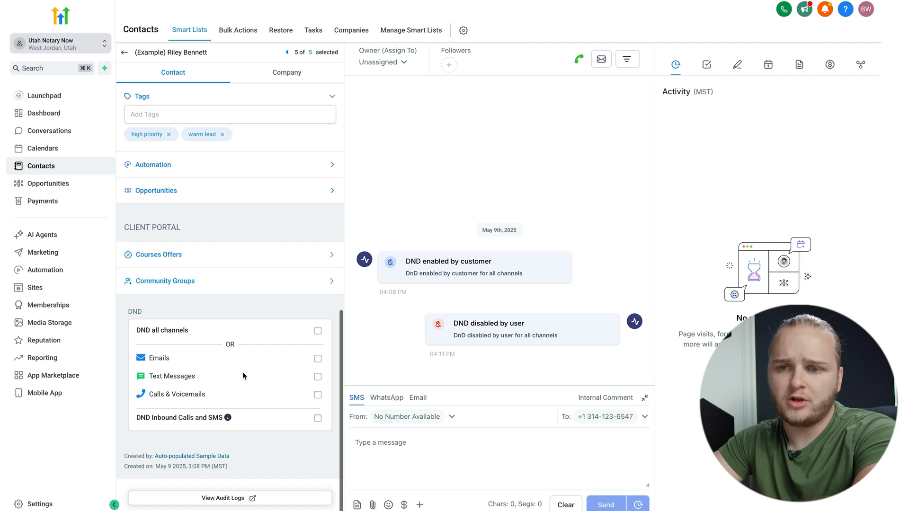
{"action": "scroll", "coordinate": [242, 284], "scroll_direction": "up", "scroll_amount": 7}
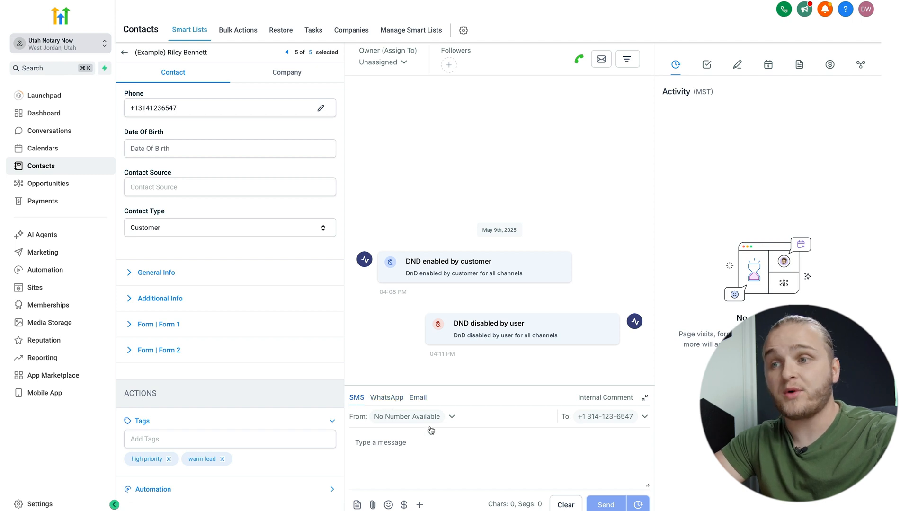
{"action": "left_click", "coordinate": [407, 66]}
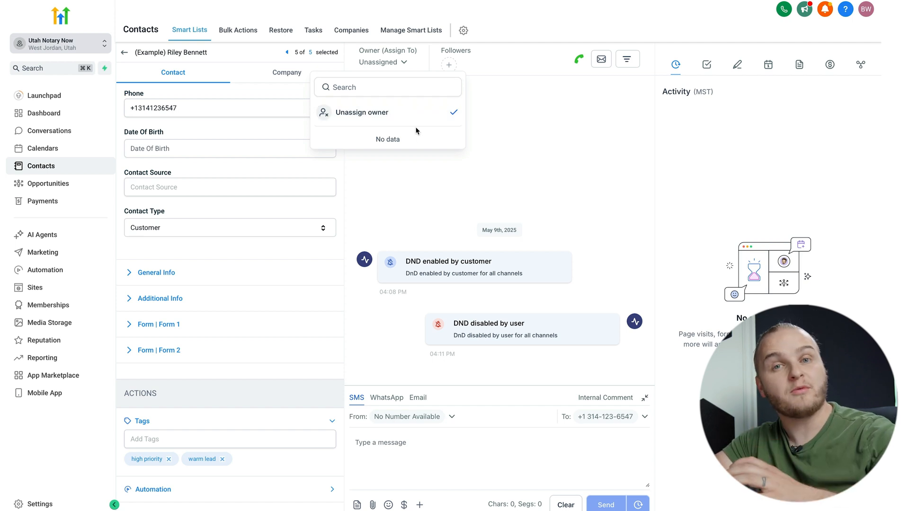
{"action": "left_click", "coordinate": [439, 164]}
{"action": "mouse_move", "coordinate": [579, 71]}
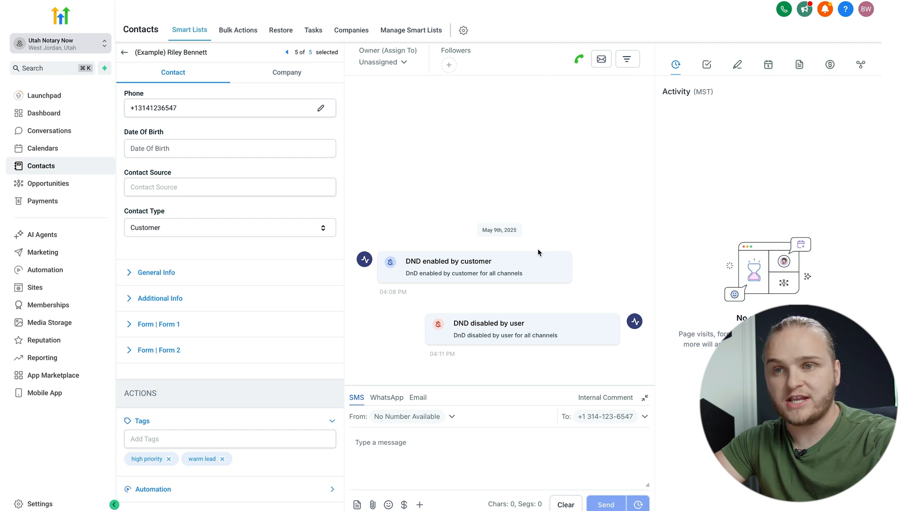
{"action": "scroll", "coordinate": [327, 226], "scroll_direction": "up", "scroll_amount": 5}
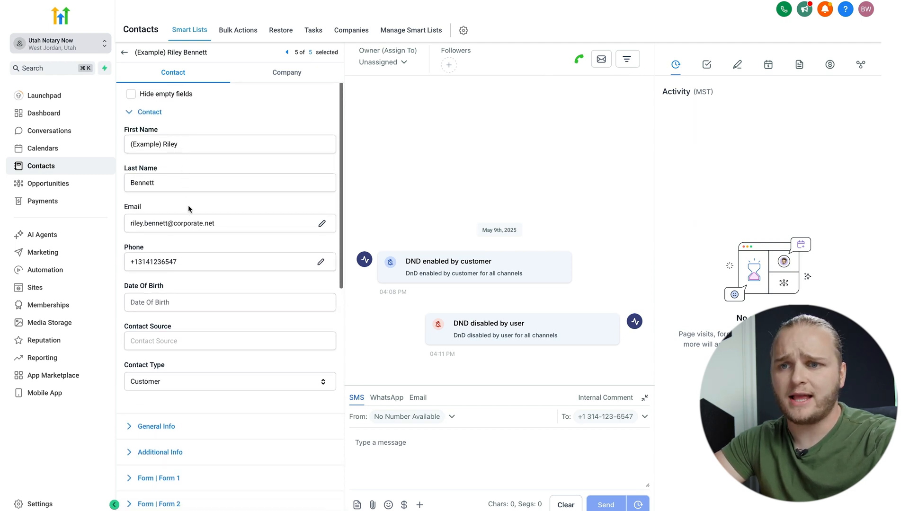
Expand the contact's Automation, Opportunities, Courses Offers and Community Groups sections to examine their options
{"action": "scroll", "coordinate": [206, 351], "scroll_direction": "down", "scroll_amount": 3}
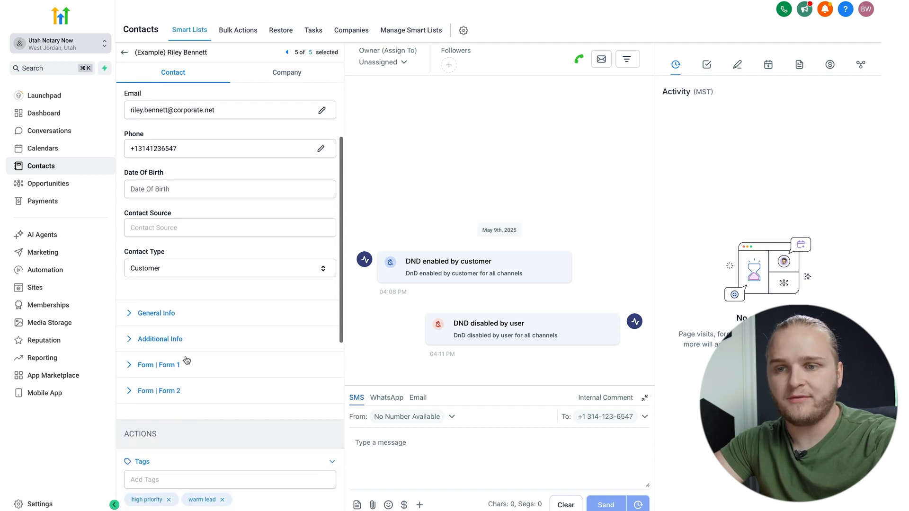
{"action": "scroll", "coordinate": [199, 397], "scroll_direction": "down", "scroll_amount": 4}
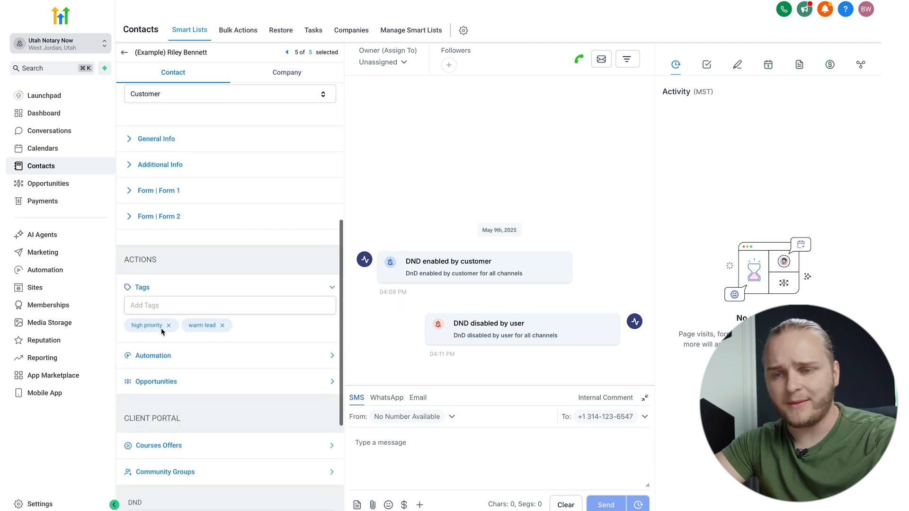
{"action": "left_click", "coordinate": [189, 359]}
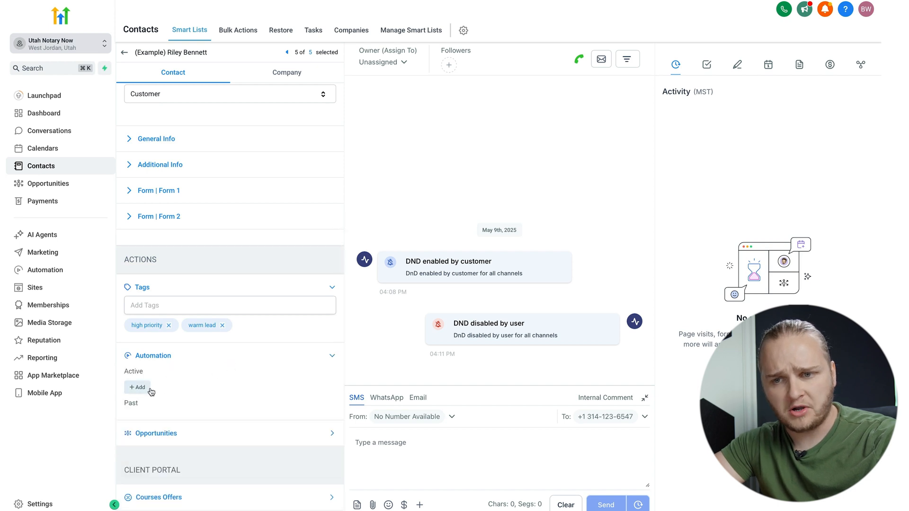
{"action": "scroll", "coordinate": [137, 325], "scroll_direction": "down", "scroll_amount": 2}
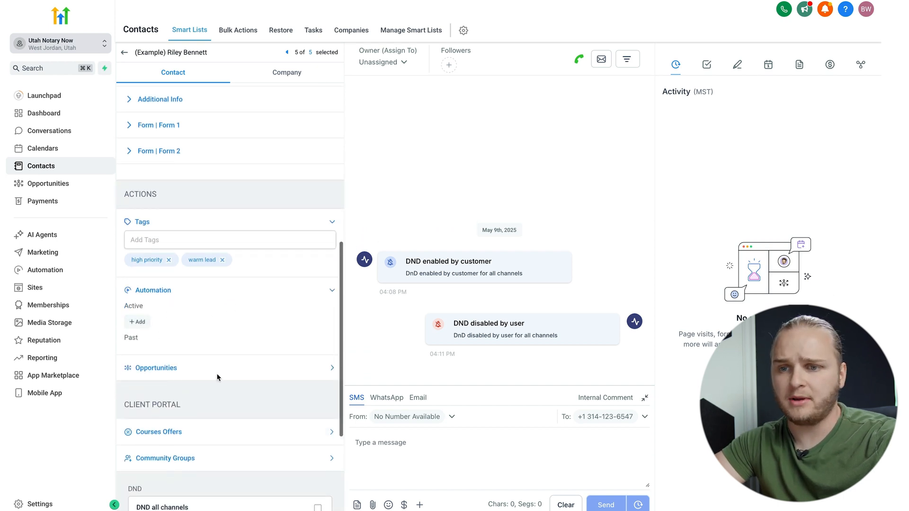
{"action": "left_click", "coordinate": [194, 370]}
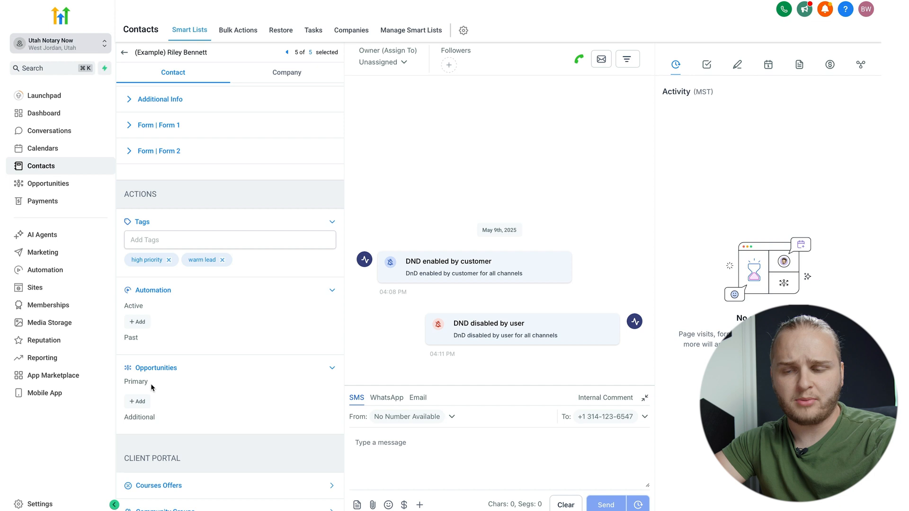
{"action": "scroll", "coordinate": [258, 400], "scroll_direction": "down", "scroll_amount": 4}
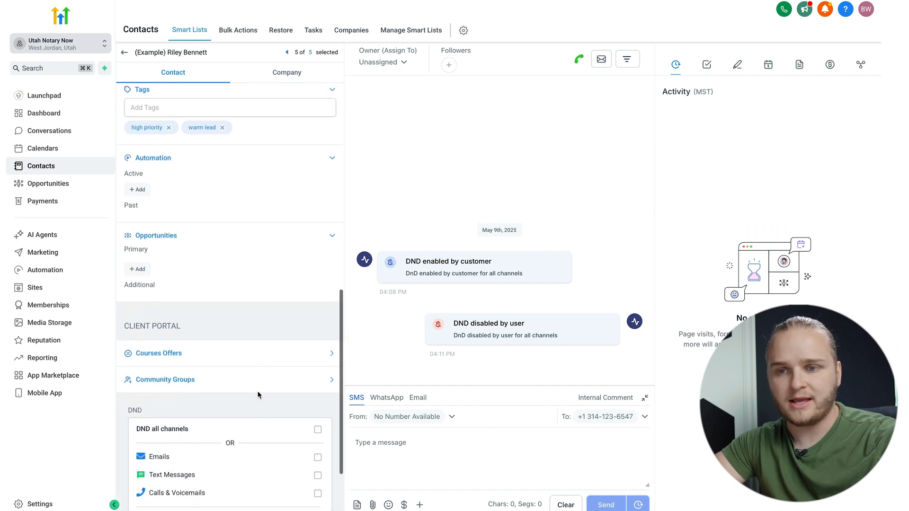
{"action": "left_click", "coordinate": [267, 354]}
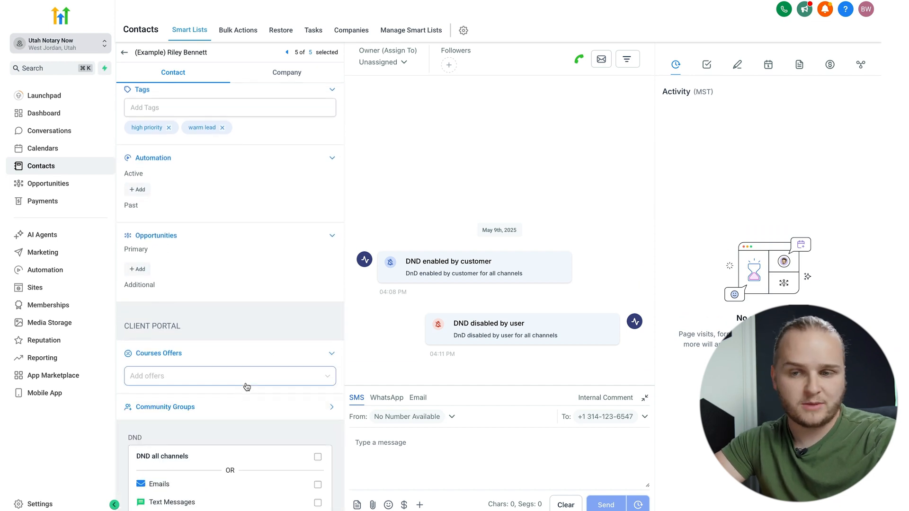
{"action": "left_click", "coordinate": [243, 414]}
Enable DND for all channels on the example contact and open its audit logs
{"action": "scroll", "coordinate": [249, 422], "scroll_direction": "down", "scroll_amount": 3}
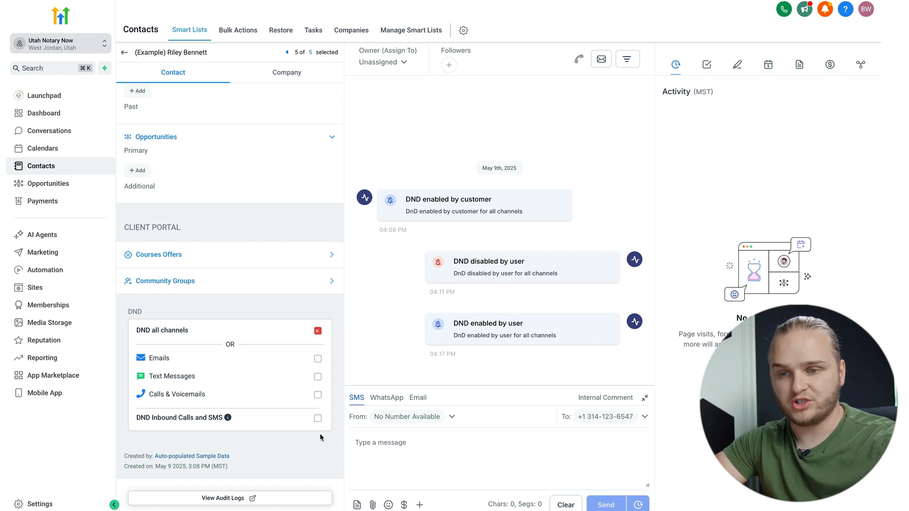
{"action": "left_click", "coordinate": [223, 502]}
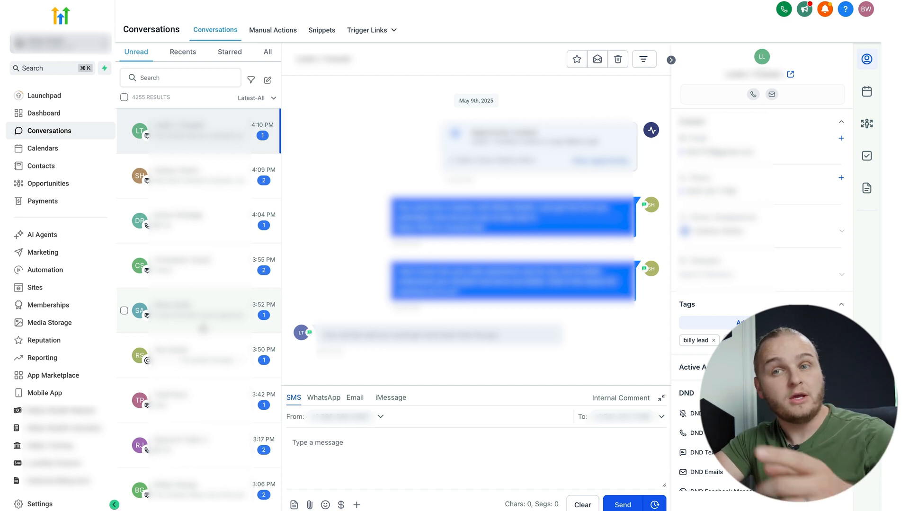
Browse the unread conversations and filter them by Instagram as the last message channel
{"action": "scroll", "coordinate": [203, 307], "scroll_direction": "down", "scroll_amount": 5}
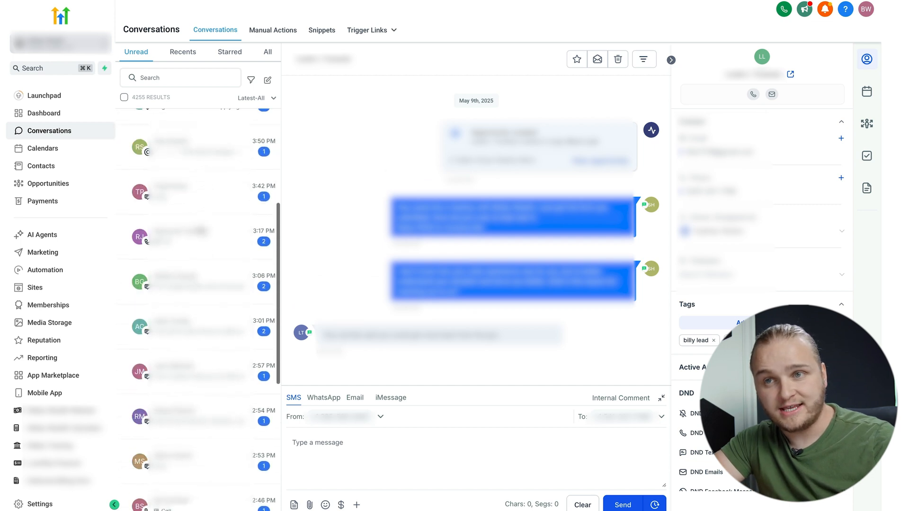
{"action": "scroll", "coordinate": [199, 236], "scroll_direction": "up", "scroll_amount": 5}
{"action": "left_click", "coordinate": [251, 80]}
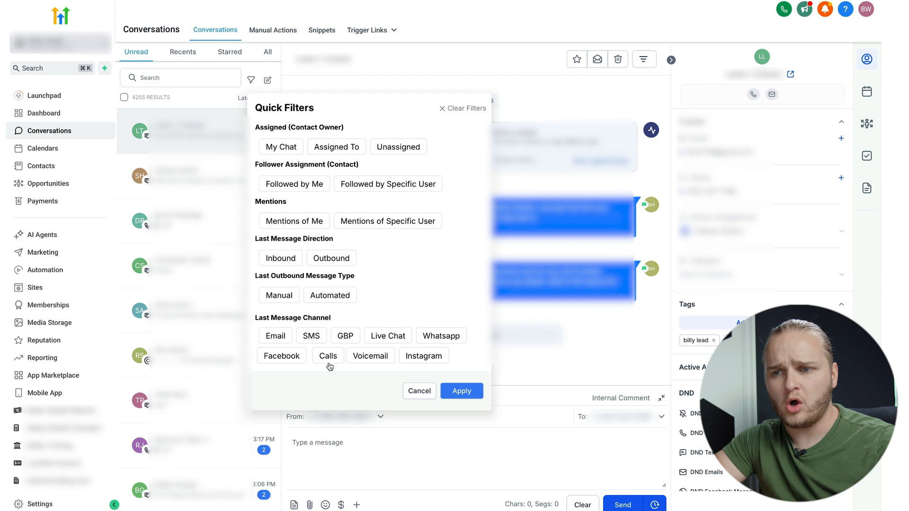
{"action": "left_click", "coordinate": [421, 362]}
{"action": "left_click", "coordinate": [461, 391]}
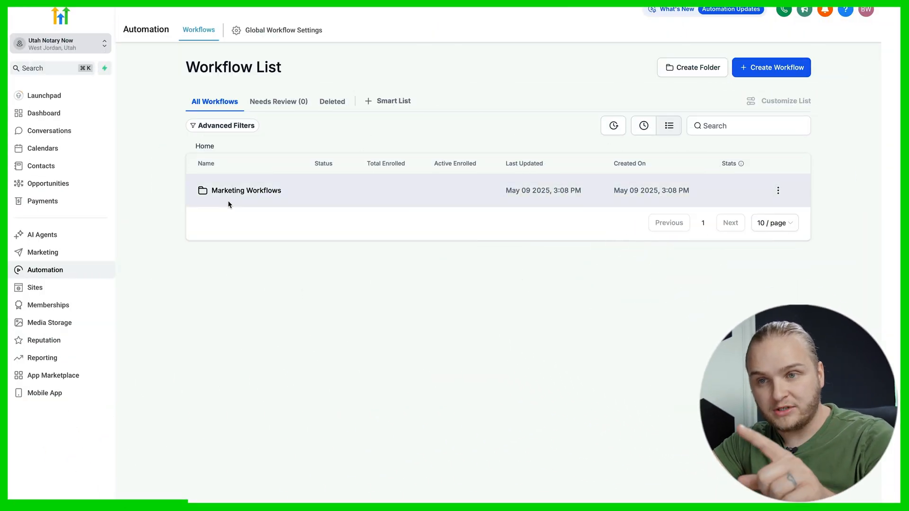
Examine the New Lead Nurture (Fast 5) - Claim Offer workflow in Marketing Workflows and open its Claim Offer Form Submission trigger
{"action": "left_click", "coordinate": [264, 192]}
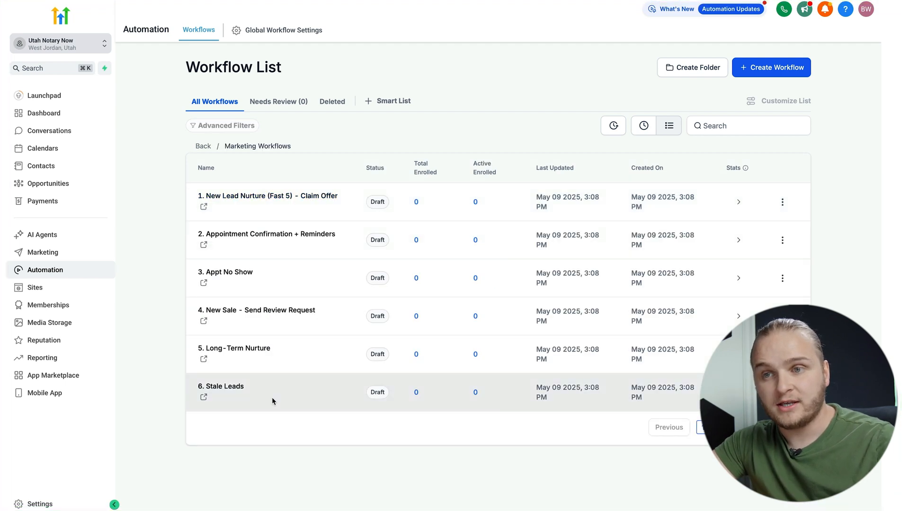
{"action": "left_click", "coordinate": [288, 210]}
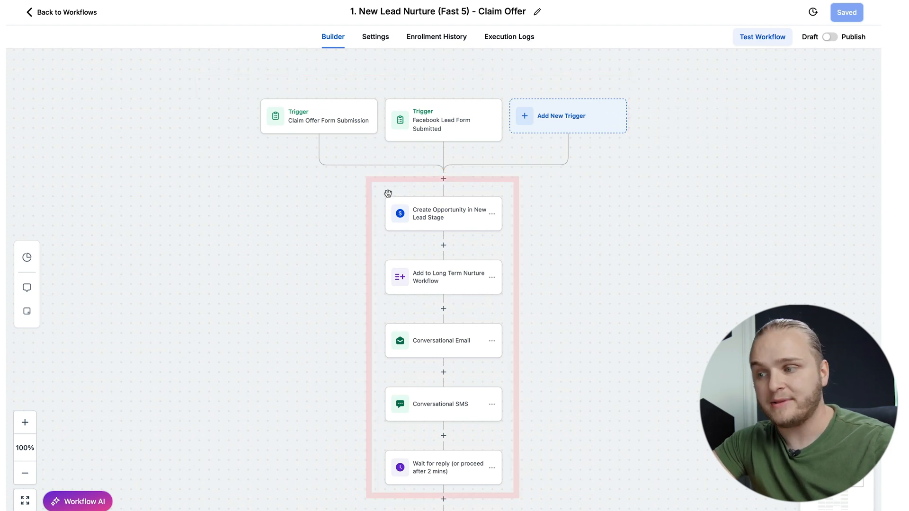
{"action": "scroll", "coordinate": [835, 477], "scroll_direction": "up", "scroll_amount": 3}
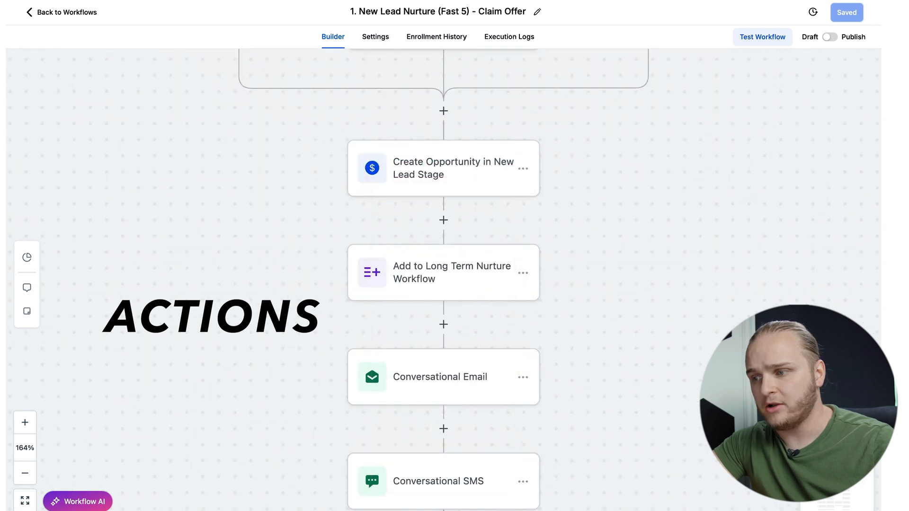
{"action": "scroll", "coordinate": [836, 477], "scroll_direction": "down", "scroll_amount": 5}
{"action": "scroll", "coordinate": [637, 327], "scroll_direction": "down", "scroll_amount": 5}
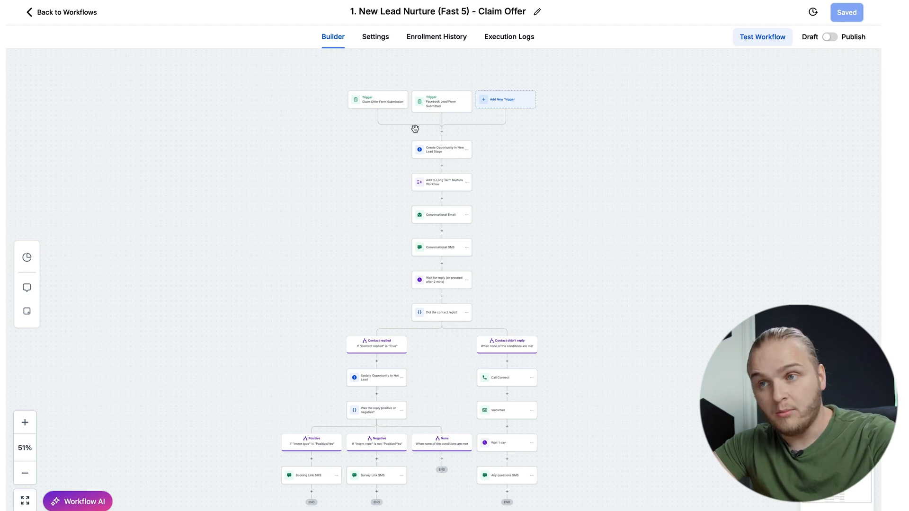
{"action": "left_click", "coordinate": [379, 107]}
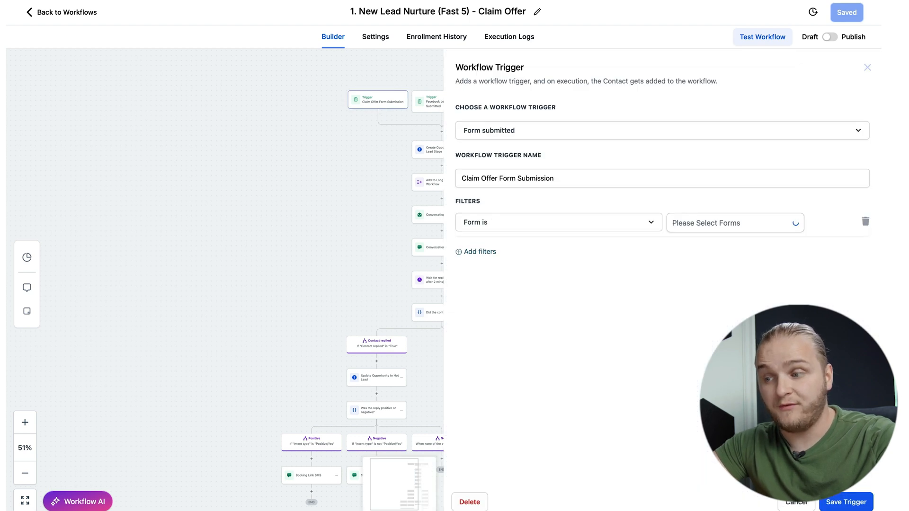
Close the trigger settings and inspect the Create Opportunity, Add to Long Term Nurture Workflow, Conversational Email and Conversational SMS actions
{"action": "left_click", "coordinate": [792, 506]}
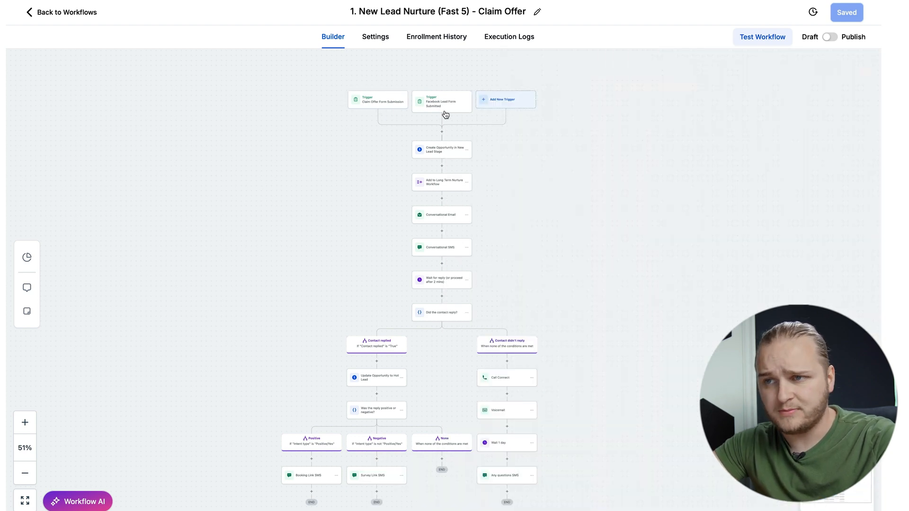
{"action": "scroll", "coordinate": [456, 154], "scroll_direction": "up", "scroll_amount": 5}
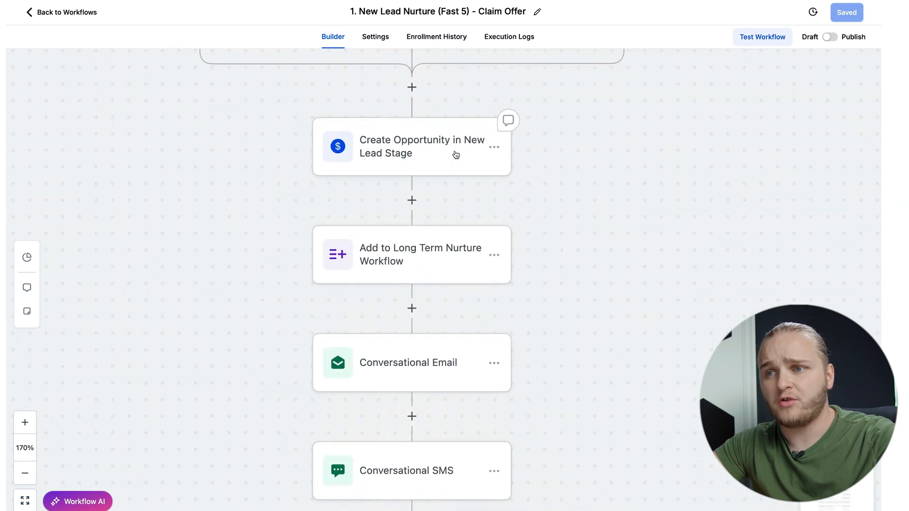
{"action": "scroll", "coordinate": [456, 154], "scroll_direction": "down", "scroll_amount": 1}
{"action": "left_click", "coordinate": [456, 155]}
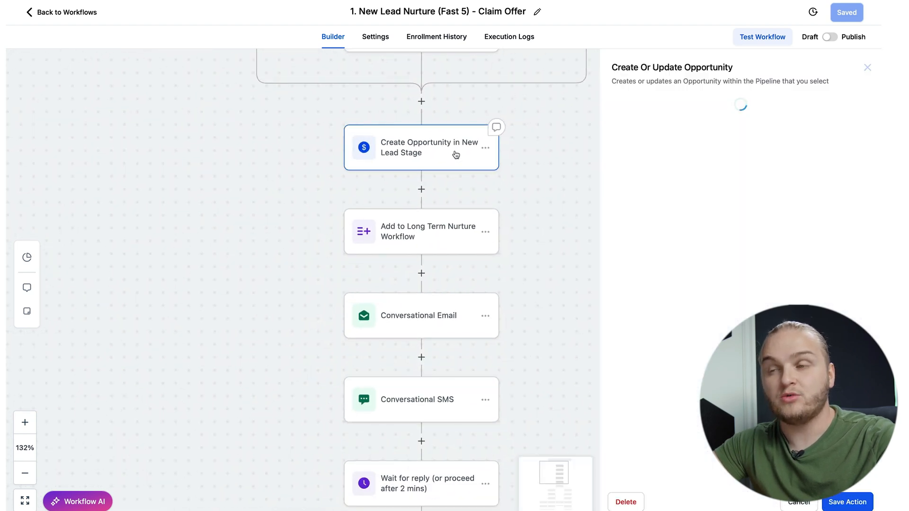
{"action": "left_click", "coordinate": [450, 233]}
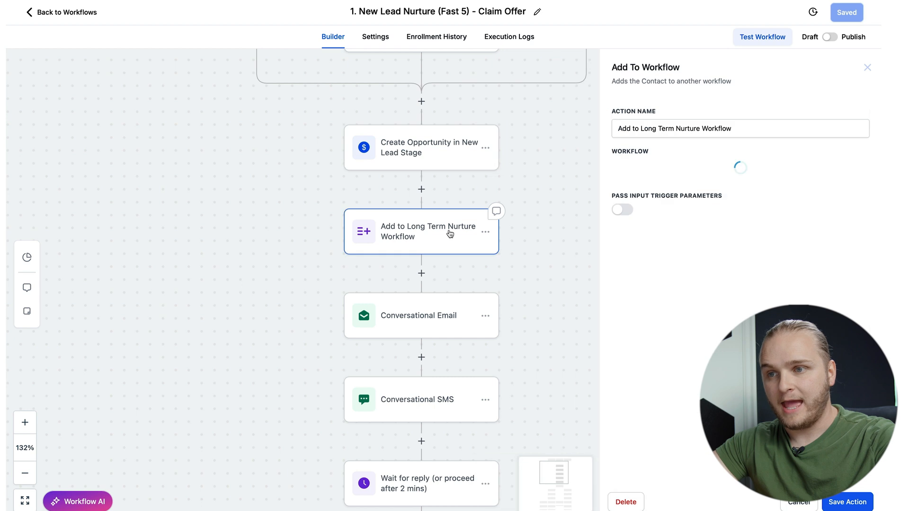
{"action": "left_click", "coordinate": [450, 328]}
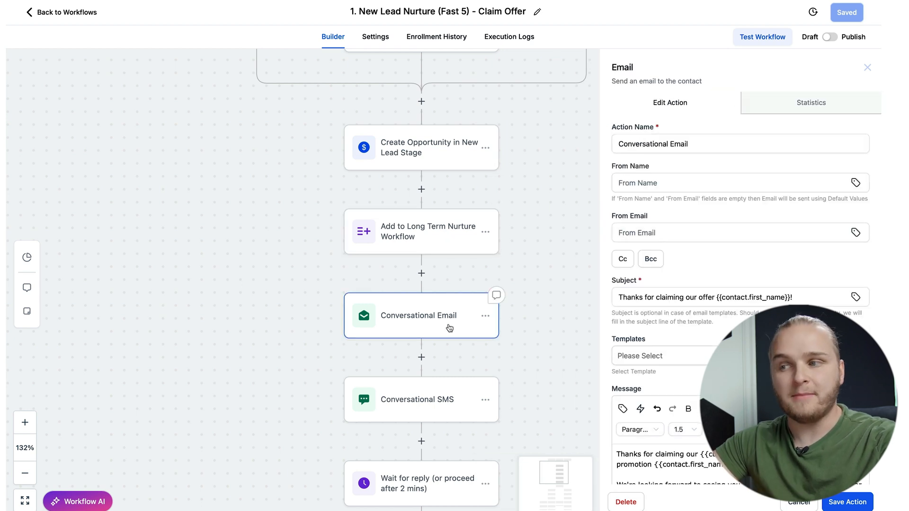
{"action": "left_click", "coordinate": [447, 406]}
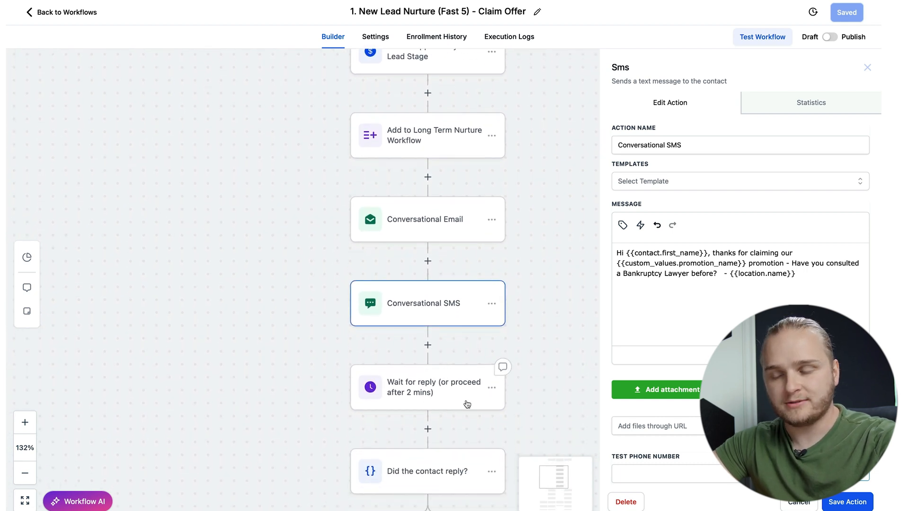
Examine the "Contact didn't reply" branch, opening its Call Connect and Any questions SMS actions
{"action": "scroll", "coordinate": [467, 404], "scroll_direction": "down", "scroll_amount": 5}
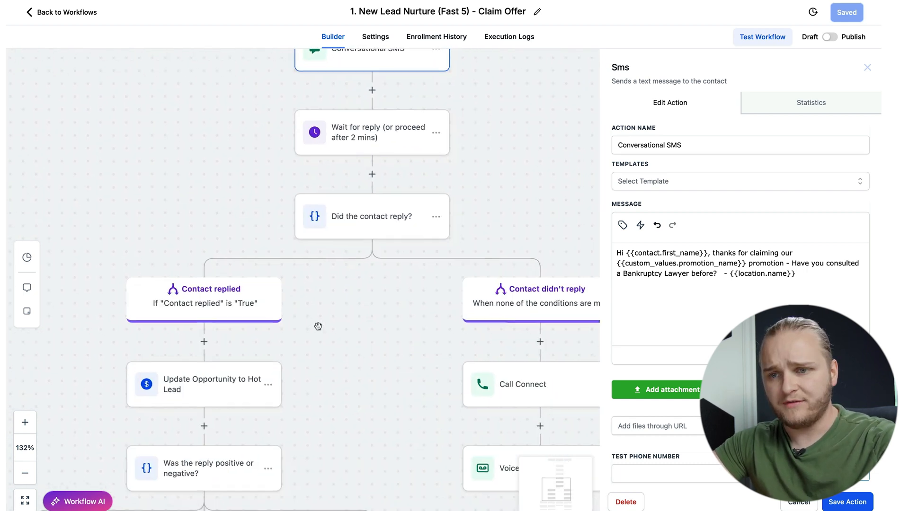
{"action": "scroll", "coordinate": [308, 325], "scroll_direction": "down", "scroll_amount": 5}
{"action": "scroll", "coordinate": [275, 326], "scroll_direction": "down", "scroll_amount": 1}
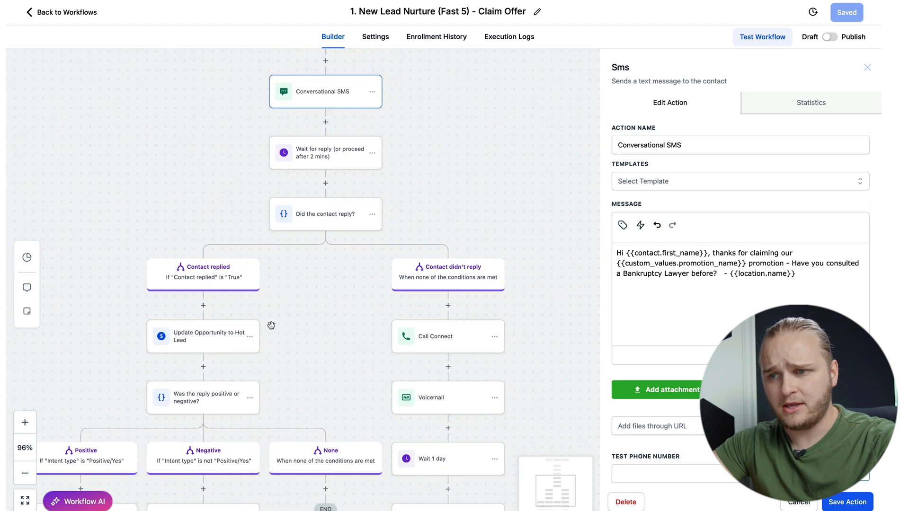
{"action": "left_click", "coordinate": [449, 350]}
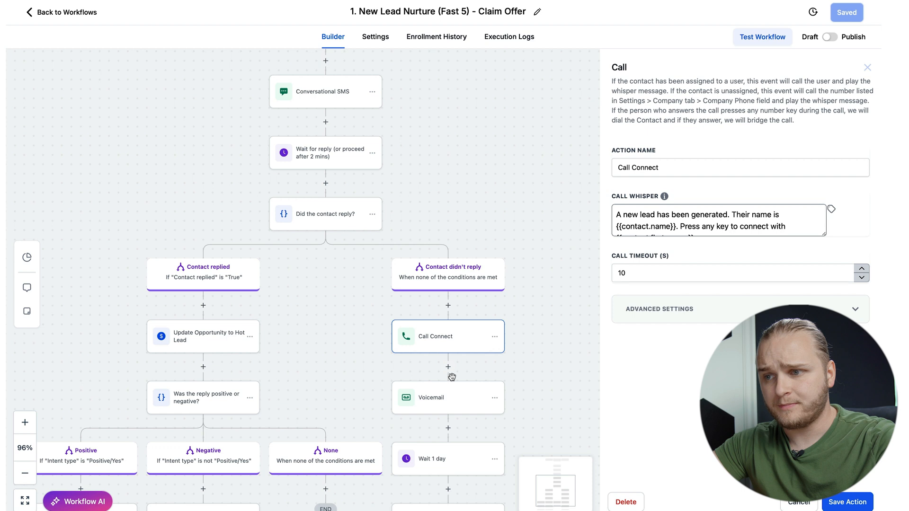
{"action": "scroll", "coordinate": [452, 377], "scroll_direction": "down", "scroll_amount": 5}
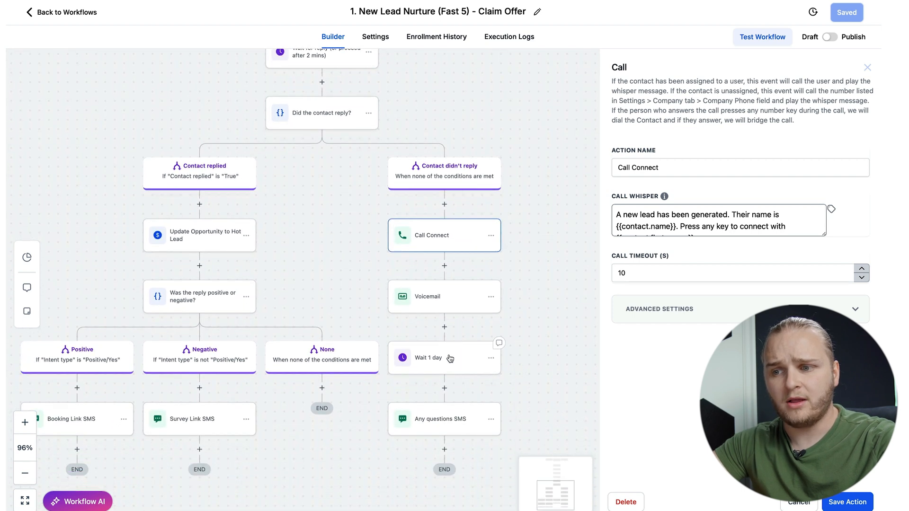
{"action": "left_click", "coordinate": [450, 433]}
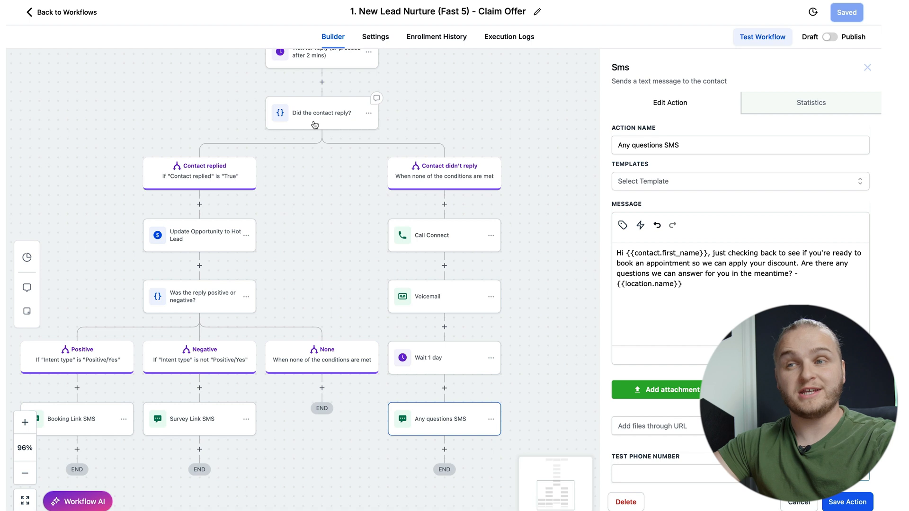
Examine the "Contact replied" branch, opening the Update Opportunity to Hot Lead action, the positive-or-negative reply condition and the Survey Link SMS
{"action": "scroll", "coordinate": [315, 124], "scroll_direction": "up", "scroll_amount": 3}
{"action": "scroll", "coordinate": [231, 266], "scroll_direction": "down", "scroll_amount": 3}
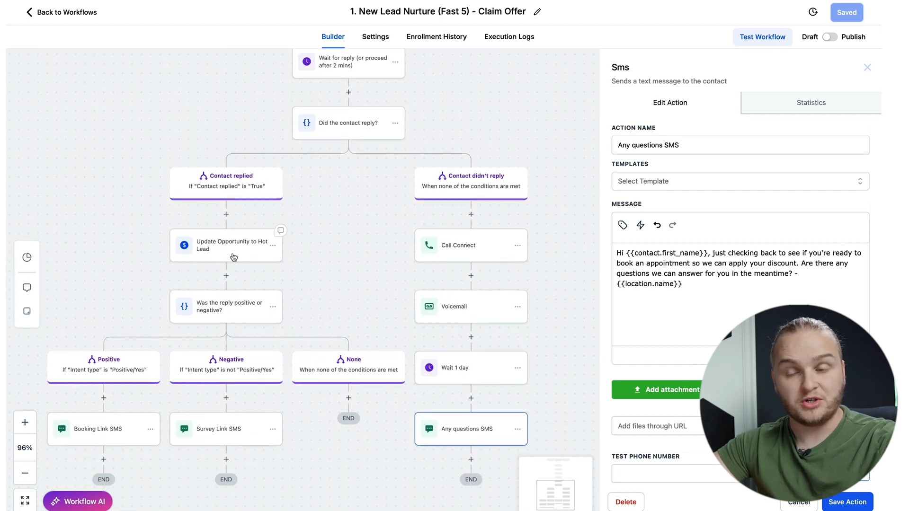
{"action": "left_click", "coordinate": [229, 249]}
{"action": "left_click", "coordinate": [235, 310]}
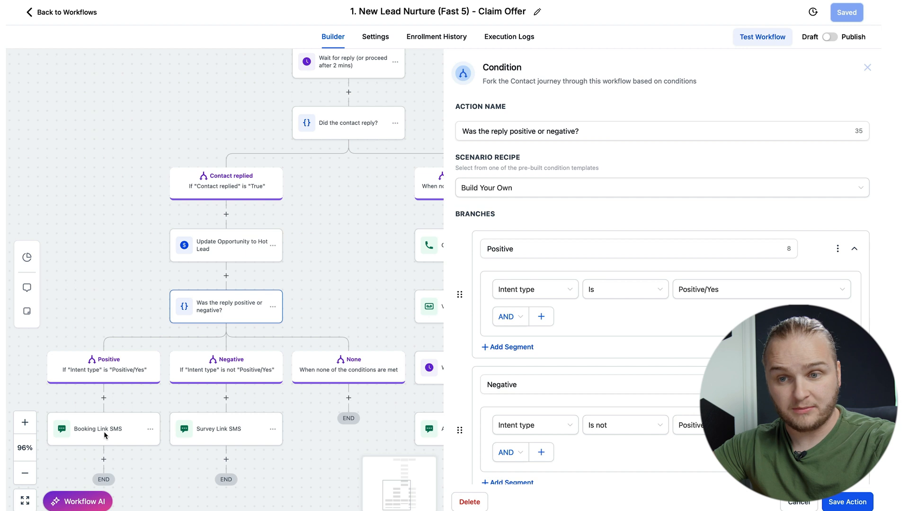
{"action": "left_click", "coordinate": [234, 439]}
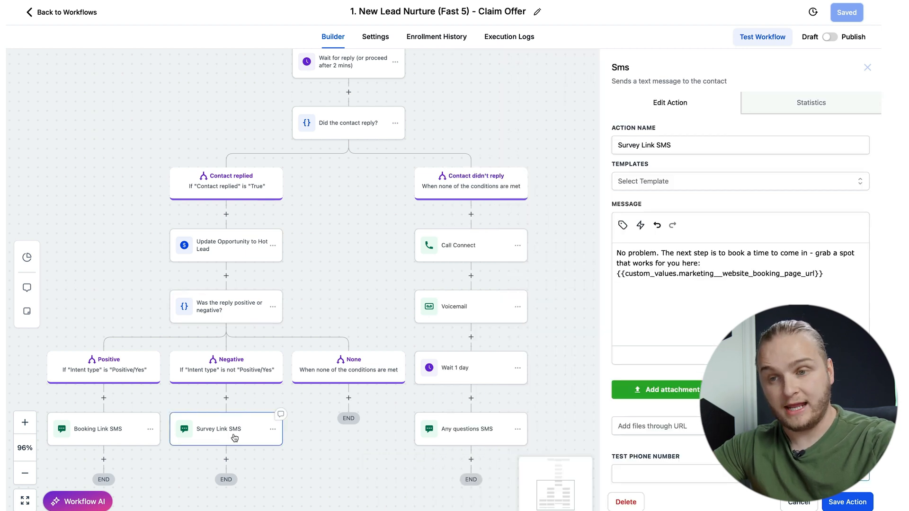
Highlight the {{contact.first_name}} placeholder in the Conversational Email subject to examine how it is used
{"action": "scroll", "coordinate": [234, 438], "scroll_direction": "down", "scroll_amount": 5}
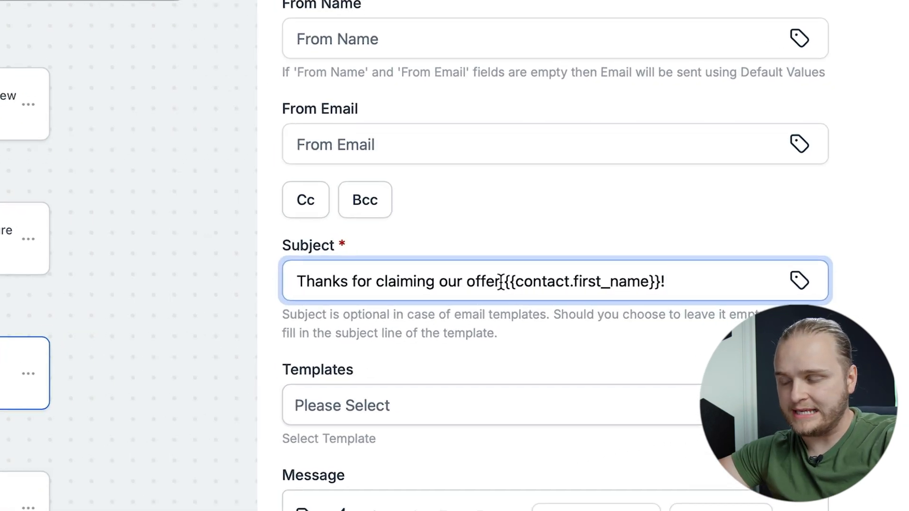
{"action": "left_click_drag", "start_coordinate": [507, 280], "coordinate": [660, 279]}
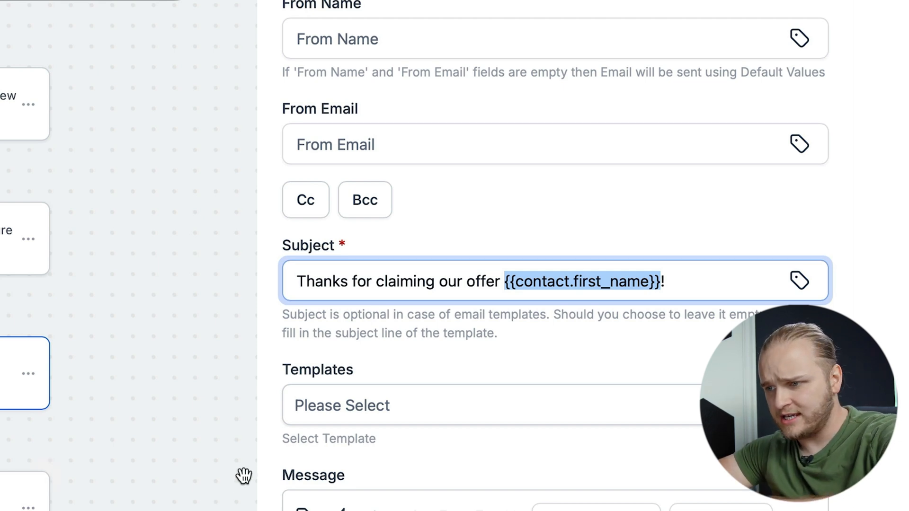
{"action": "scroll", "coordinate": [320, 472], "scroll_direction": "down", "scroll_amount": 2}
{"action": "scroll", "coordinate": [504, 251], "scroll_direction": "down", "scroll_amount": 6}
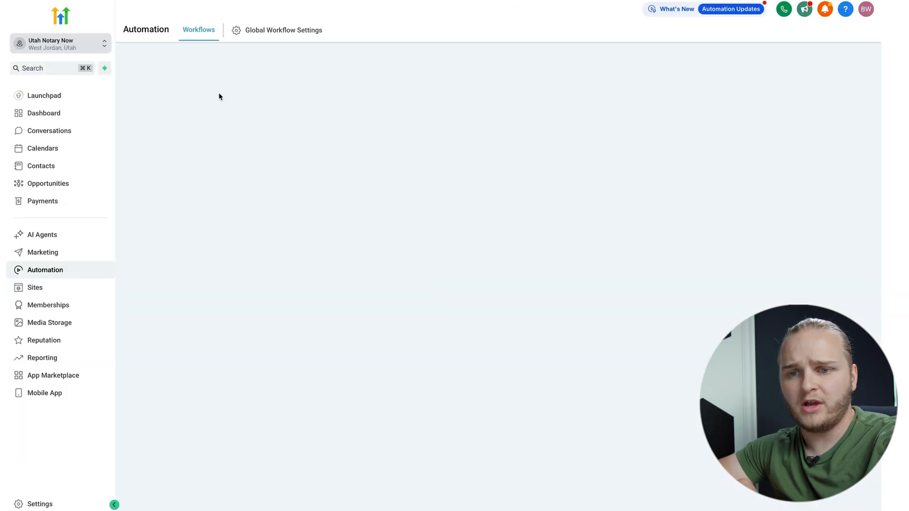
In the sub-account's Custom Values settings, set the Hours of Operation value to 7am-10pm and save it
{"action": "left_click", "coordinate": [37, 507]}
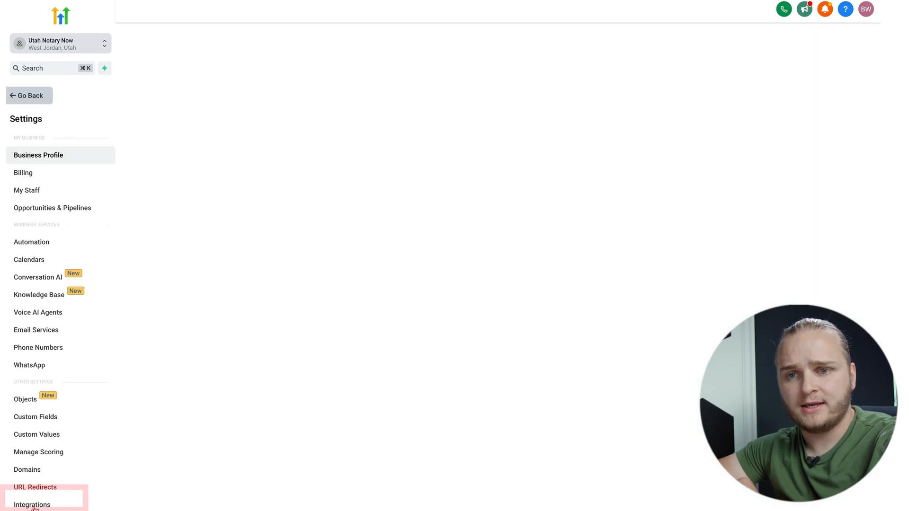
{"action": "left_click", "coordinate": [40, 437]}
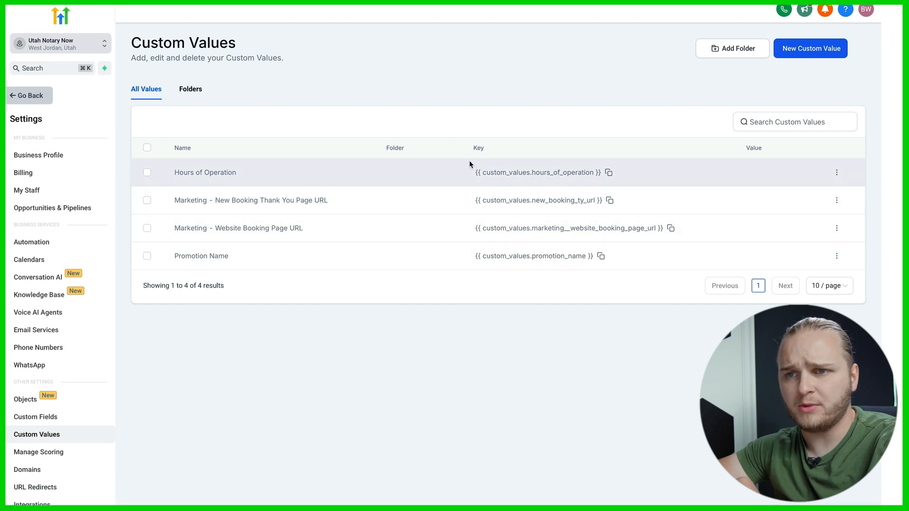
{"action": "left_click", "coordinate": [837, 173]}
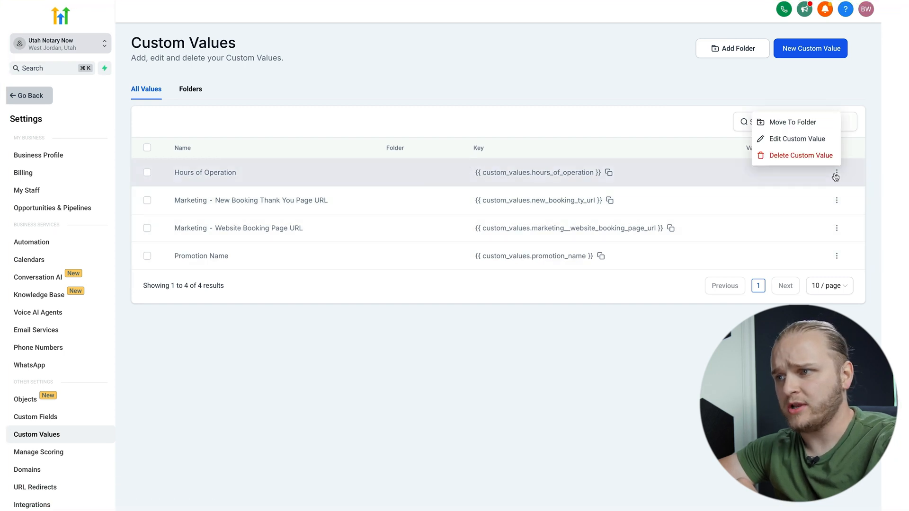
{"action": "left_click", "coordinate": [728, 183]}
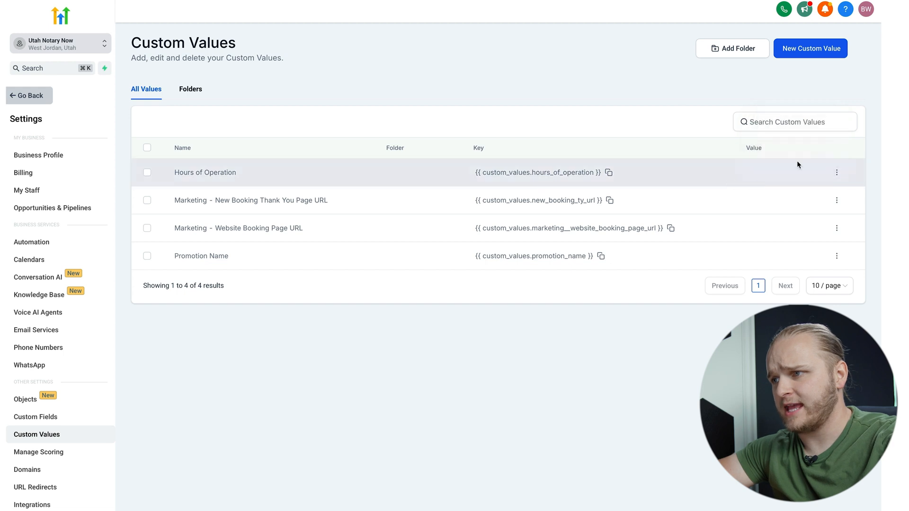
{"action": "left_click", "coordinate": [837, 172]}
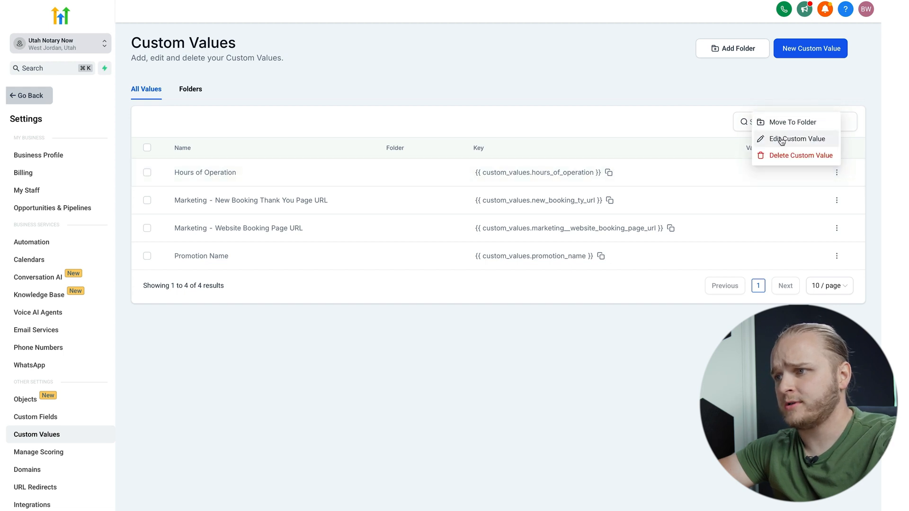
{"action": "left_click", "coordinate": [781, 139]}
{"action": "left_click", "coordinate": [373, 279]}
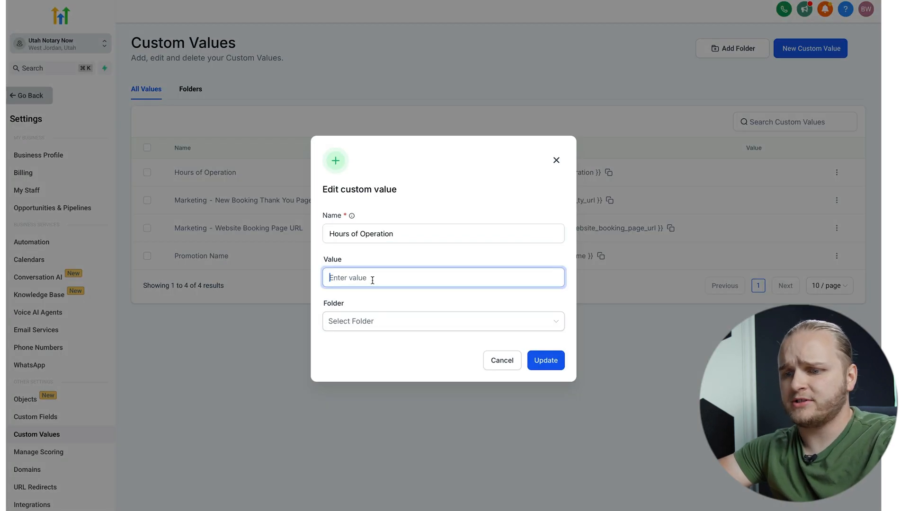
{"action": "type", "text": "7am "}
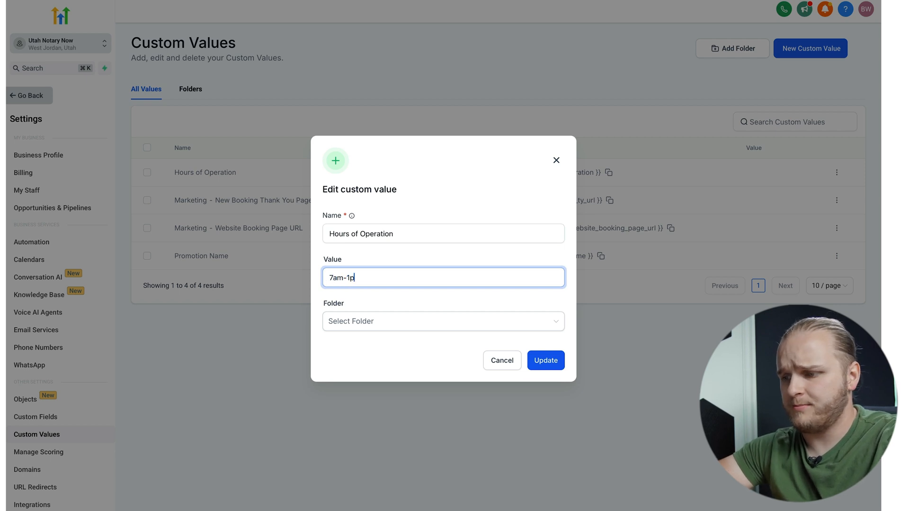
{"action": "type", "text": "10pm"}
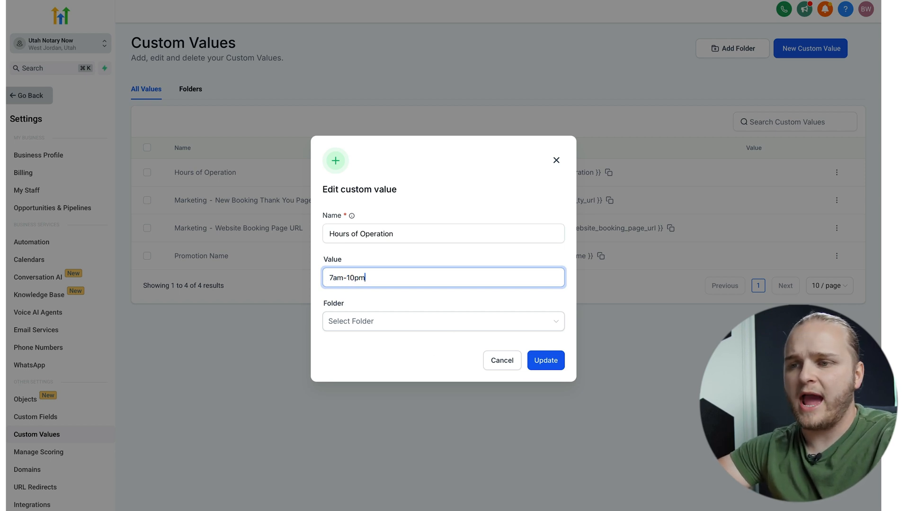
{"action": "left_click", "coordinate": [531, 368]}
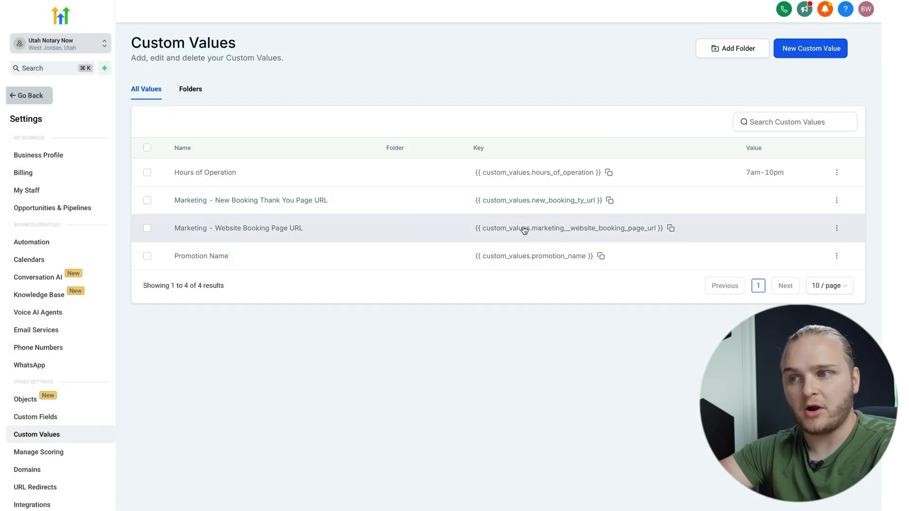
Open the Marketing - Website Booking Page URL custom value for editing and submit it without entering a value
{"action": "left_click", "coordinate": [837, 232]}
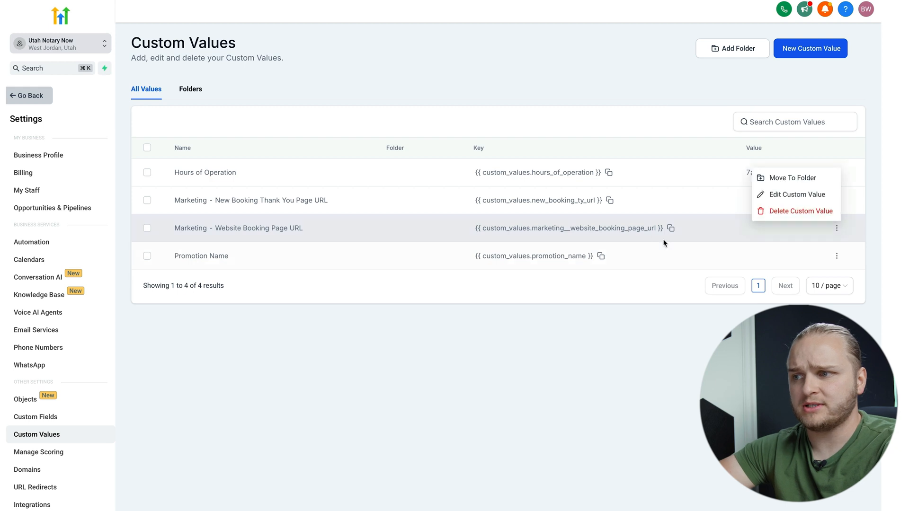
{"action": "left_click", "coordinate": [804, 195]}
{"action": "left_click", "coordinate": [405, 279]}
{"action": "left_click", "coordinate": [495, 320]}
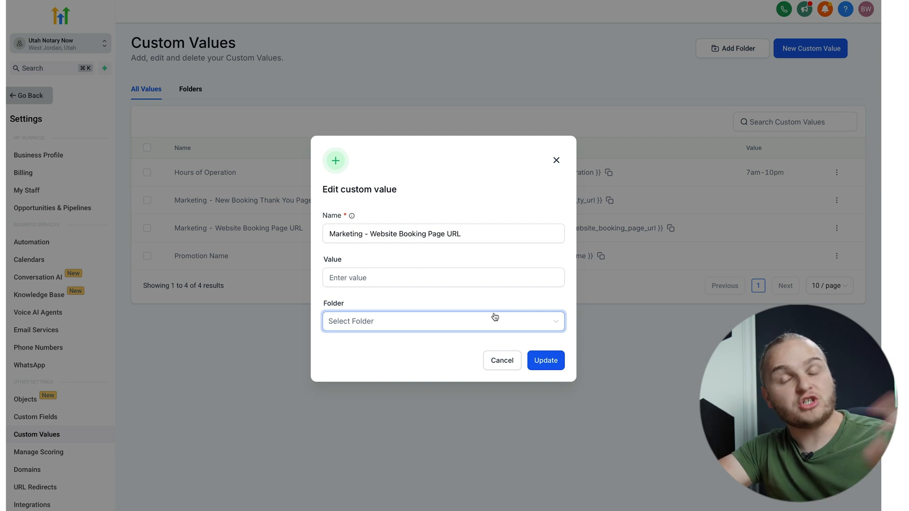
{"action": "left_click", "coordinate": [551, 362]}
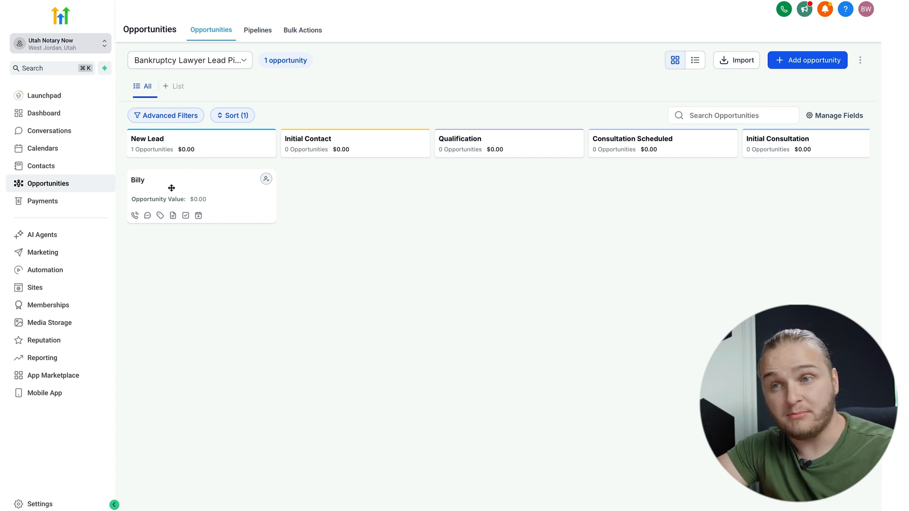
Move the opportunity card in the Bankruptcy Lawyer pipeline from New Lead to Initial Contact and on to Initial Consultation
{"action": "left_click_drag", "start_coordinate": [172, 188], "coordinate": [348, 191]}
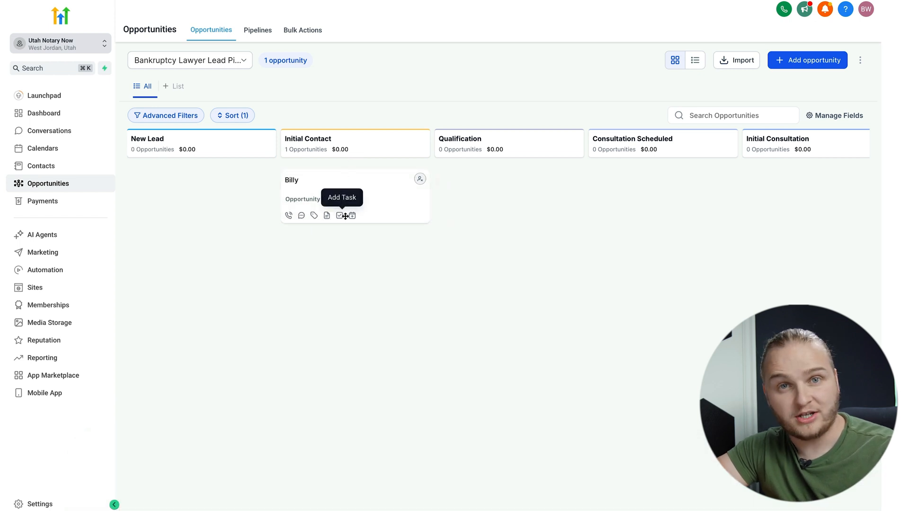
{"action": "left_click_drag", "start_coordinate": [345, 216], "coordinate": [695, 212]}
{"action": "scroll", "coordinate": [695, 213], "scroll_direction": "right", "scroll_amount": 10}
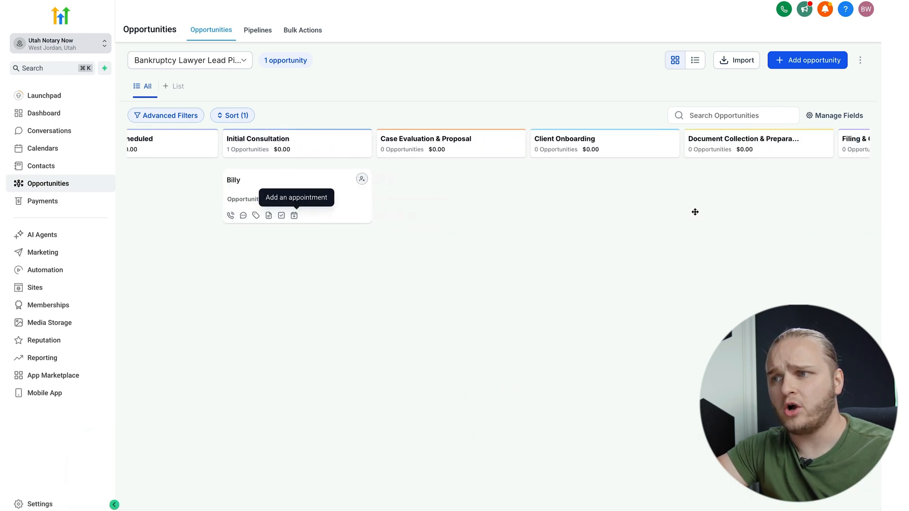
{"action": "scroll", "coordinate": [695, 213], "scroll_direction": "right", "scroll_amount": 5}
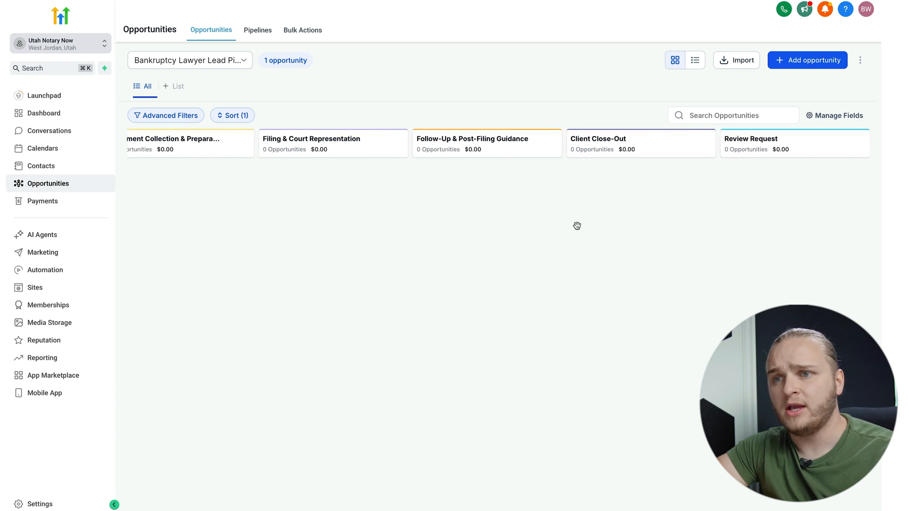
Move the opportunity card from Initial Consultation to the Case Evaluation & Proposal stage
{"action": "scroll", "coordinate": [359, 219], "scroll_direction": "left", "scroll_amount": 12}
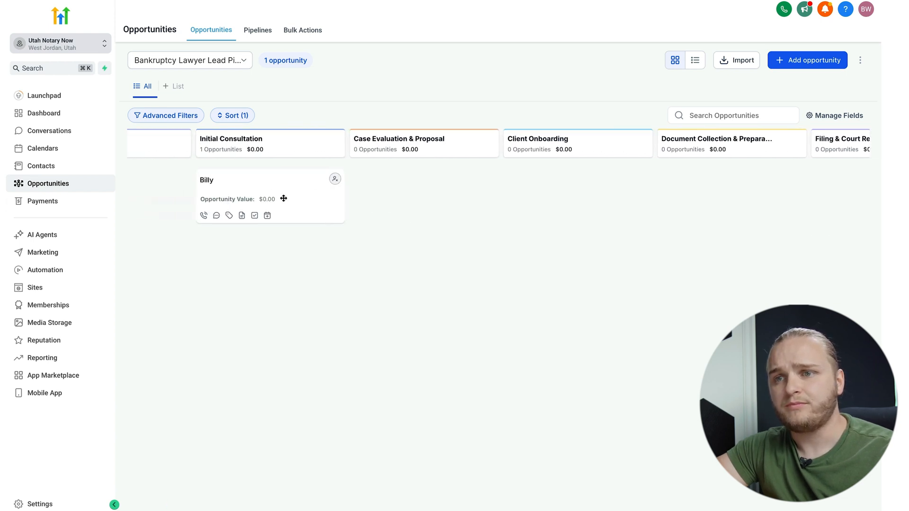
{"action": "left_click_drag", "start_coordinate": [311, 204], "coordinate": [467, 226]}
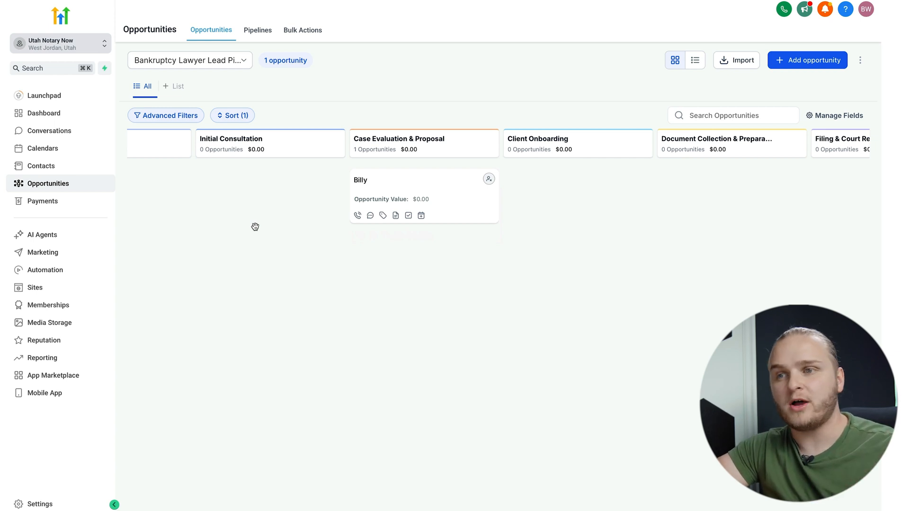
{"action": "scroll", "coordinate": [255, 227], "scroll_direction": "left", "scroll_amount": 10}
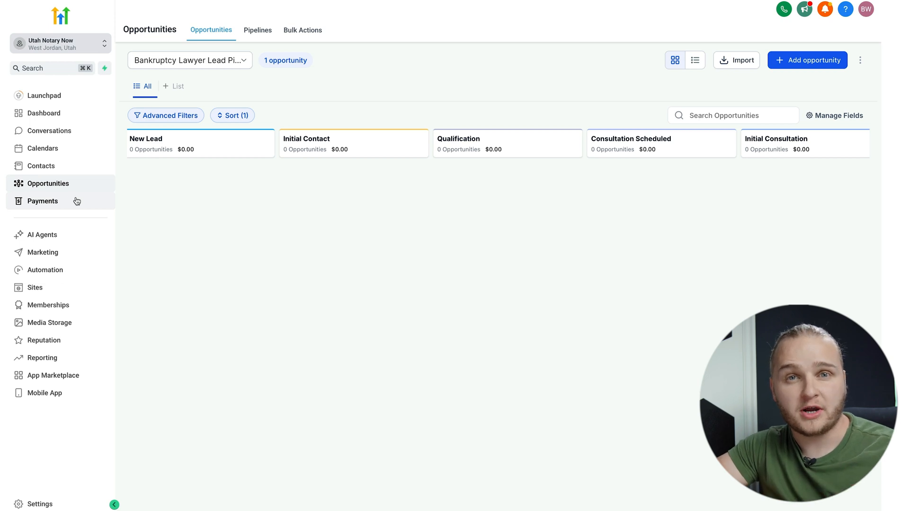
Open the Sites area and look through the solar incentives and video production example websites, including the client testimonials section
{"action": "left_click", "coordinate": [69, 290]}
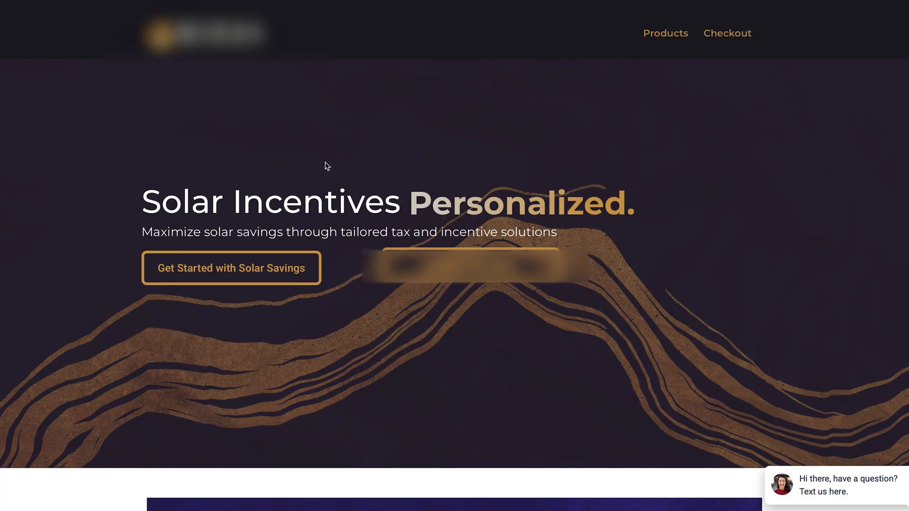
{"action": "scroll", "coordinate": [364, 232], "scroll_direction": "down", "scroll_amount": 2}
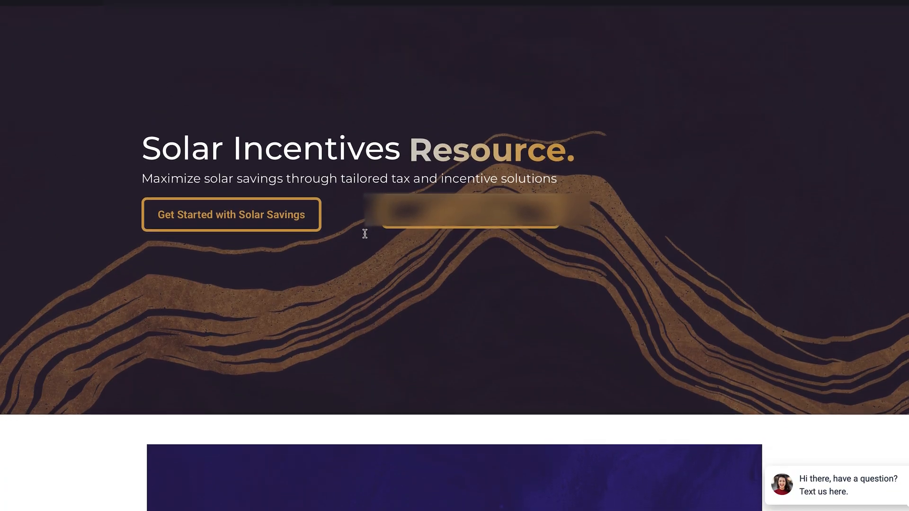
{"action": "scroll", "coordinate": [366, 233], "scroll_direction": "down", "scroll_amount": 1}
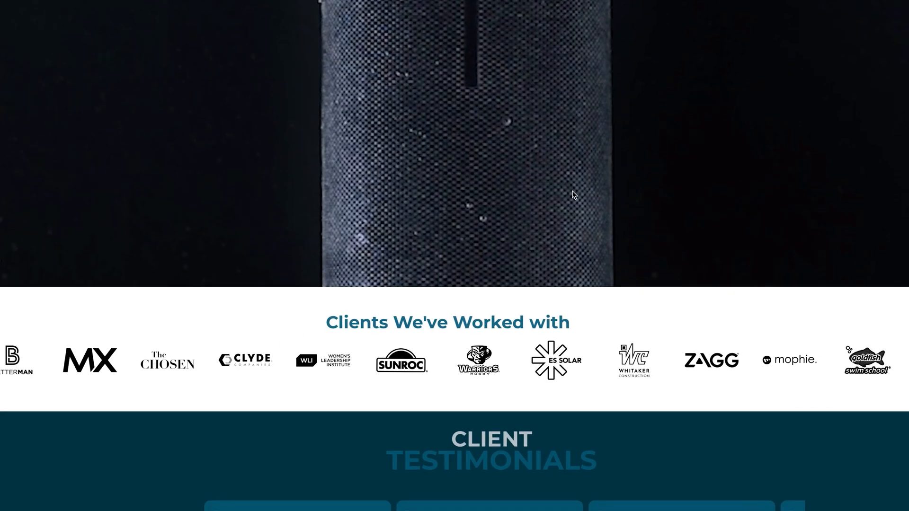
{"action": "scroll", "coordinate": [573, 195], "scroll_direction": "down", "scroll_amount": 4}
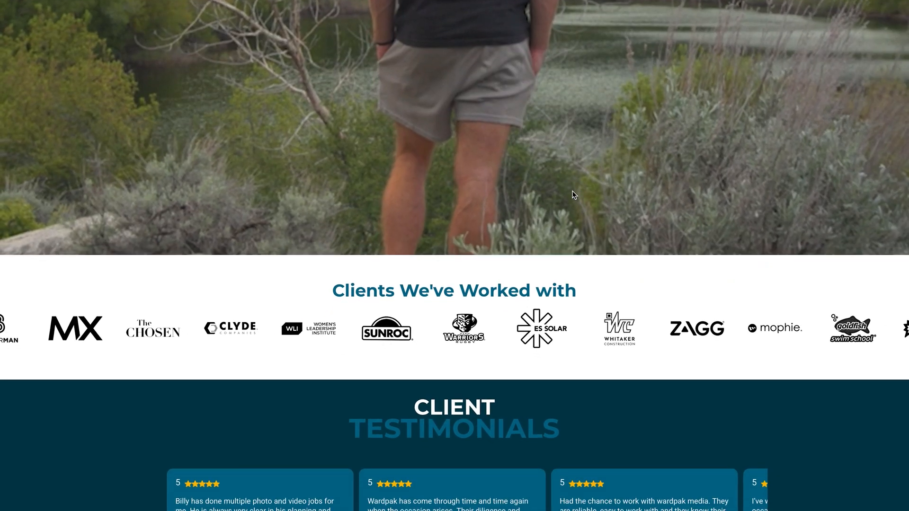
{"action": "scroll", "coordinate": [574, 195], "scroll_direction": "down", "scroll_amount": 3}
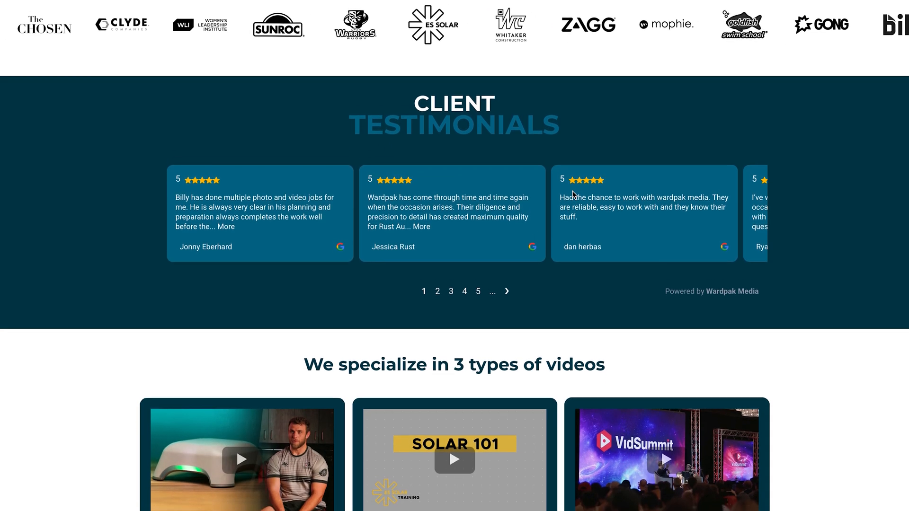
{"action": "scroll", "coordinate": [574, 196], "scroll_direction": "up", "scroll_amount": 1}
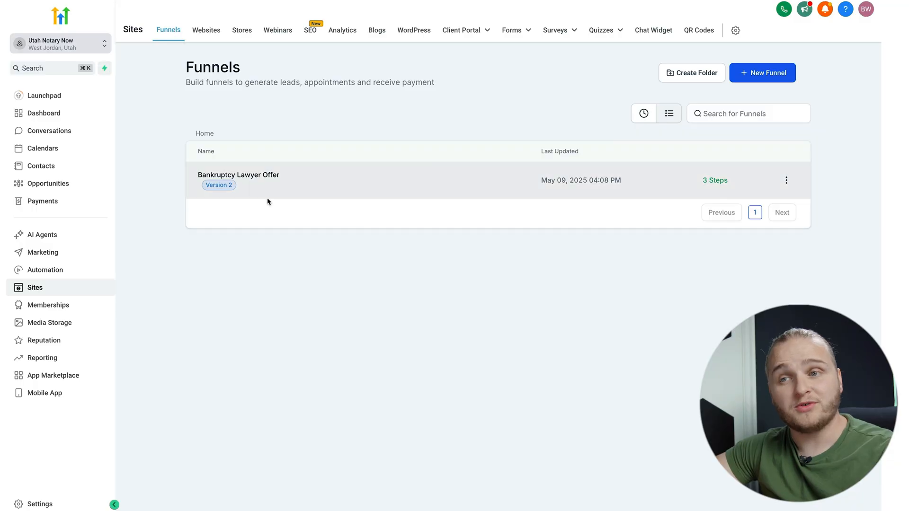
Open the Offer page of the Bankruptcy Lawyer Offer funnel for editing and review its promotion headline and the content below it
{"action": "left_click", "coordinate": [258, 183]}
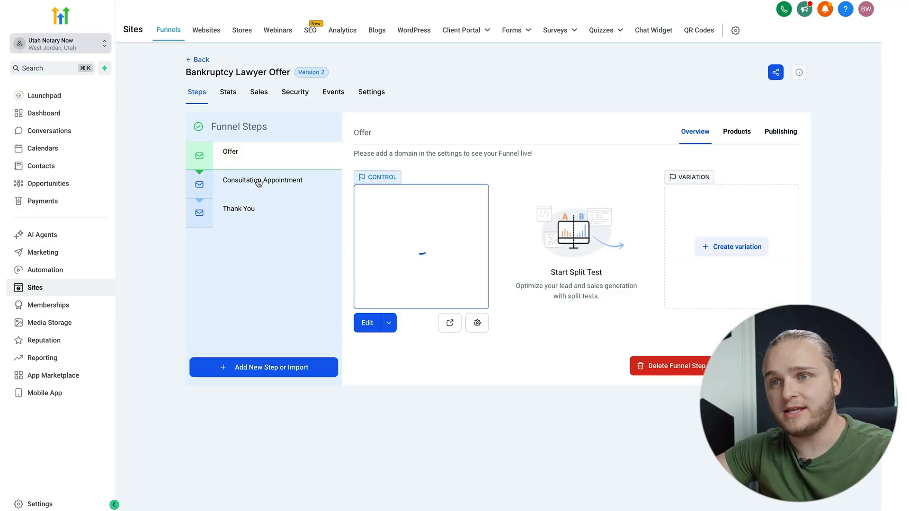
{"action": "left_click", "coordinate": [363, 324]}
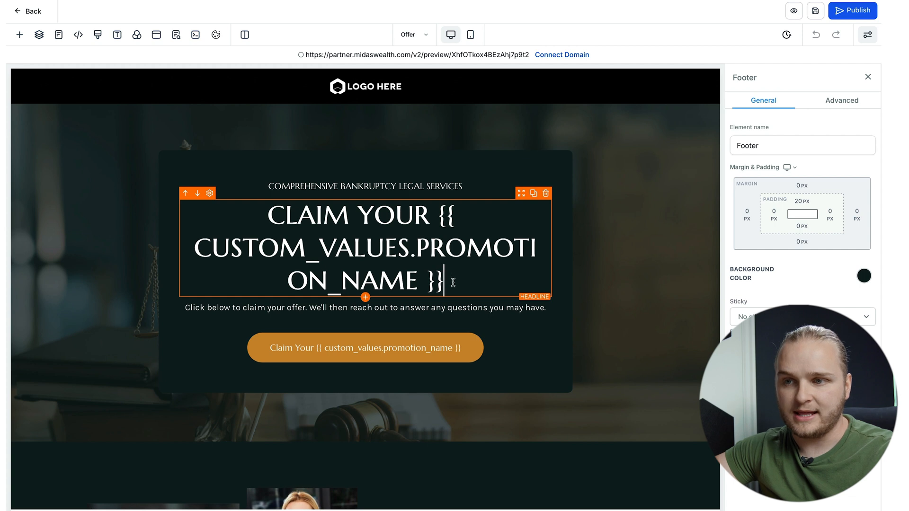
{"action": "left_click", "coordinate": [439, 217]}
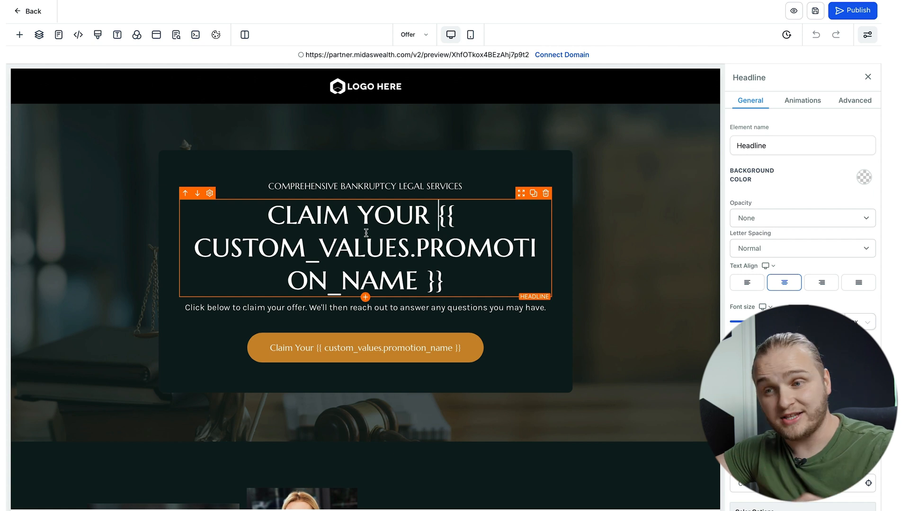
{"action": "scroll", "coordinate": [367, 237], "scroll_direction": "down", "scroll_amount": 4}
{"action": "scroll", "coordinate": [368, 297], "scroll_direction": "down", "scroll_amount": 10}
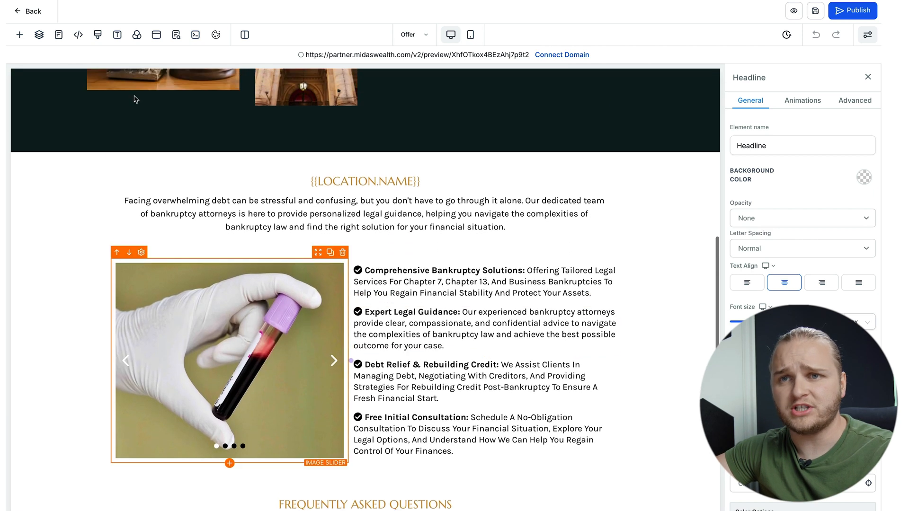
Browse the sections, rows and elements that can be added to the Offer page, and return to the funnel's steps
{"action": "left_click", "coordinate": [20, 35]}
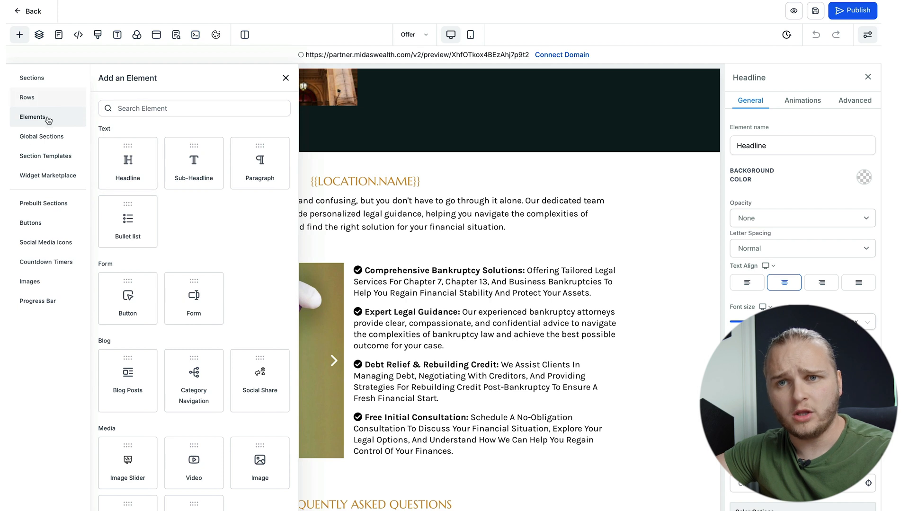
{"action": "left_click", "coordinate": [33, 78]}
{"action": "left_click", "coordinate": [48, 100]}
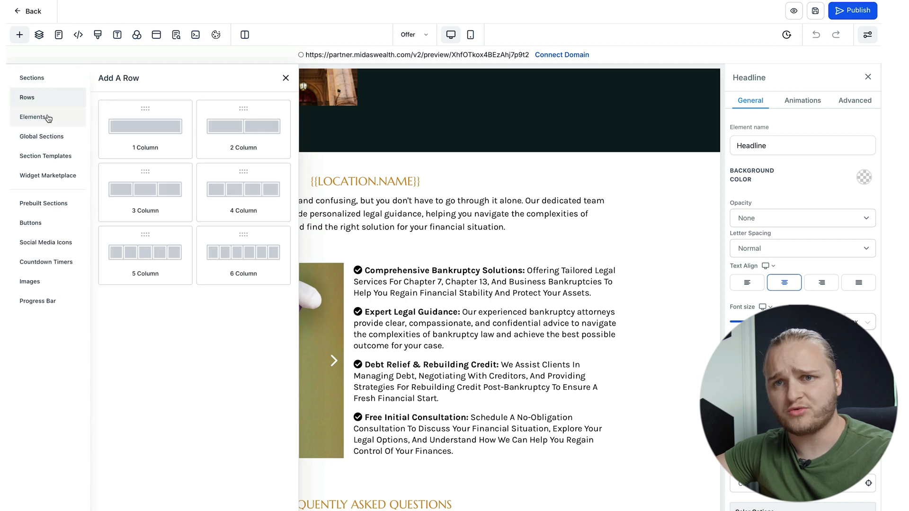
{"action": "left_click", "coordinate": [40, 118]}
{"action": "scroll", "coordinate": [227, 301], "scroll_direction": "down", "scroll_amount": 5}
{"action": "scroll", "coordinate": [227, 303], "scroll_direction": "down", "scroll_amount": 7}
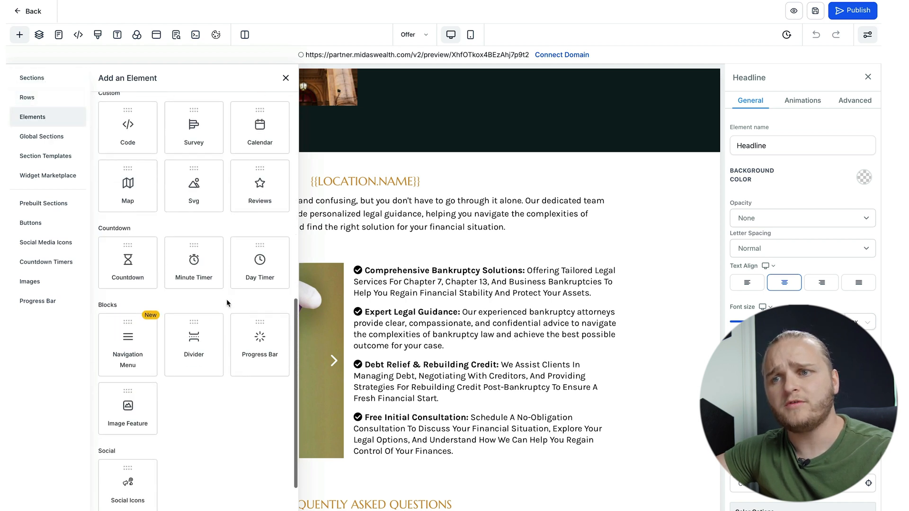
{"action": "left_click", "coordinate": [20, 12]}
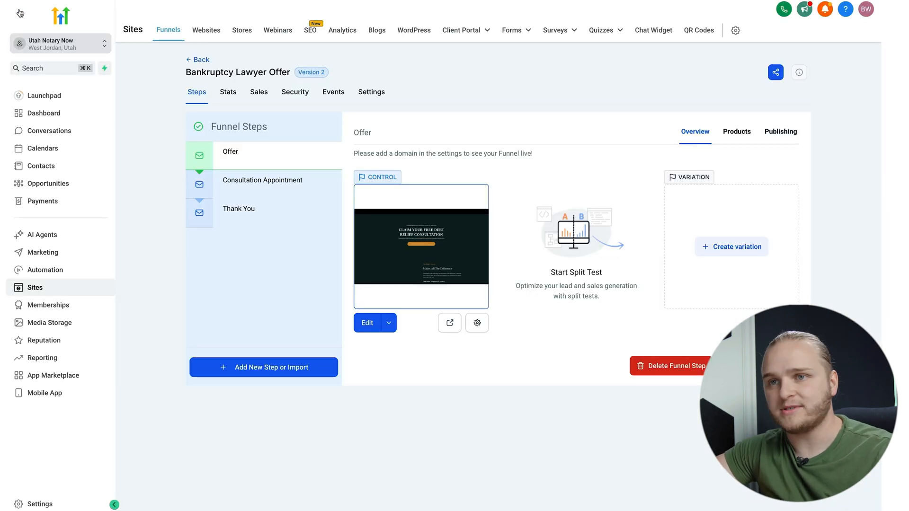
View the sub-account's Websites, Stores and Blogs pages and its list of forms
{"action": "left_click", "coordinate": [205, 32]}
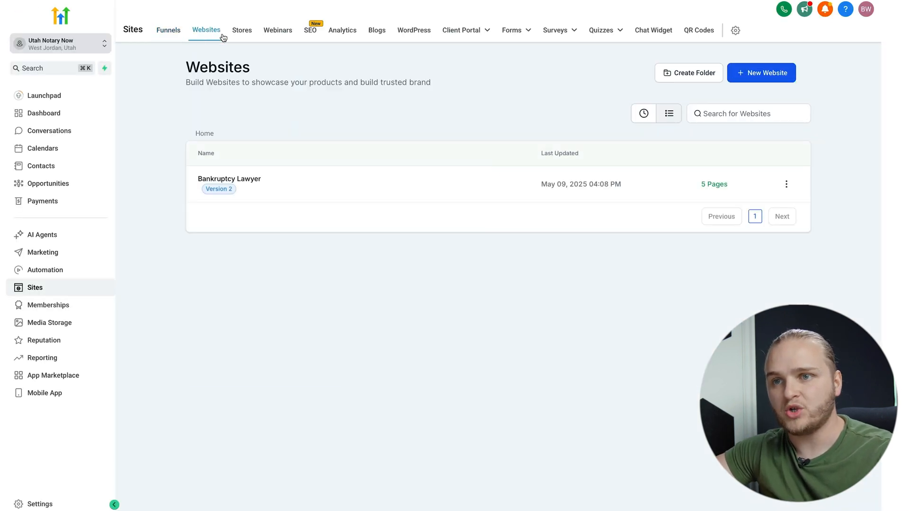
{"action": "left_click", "coordinate": [242, 38]}
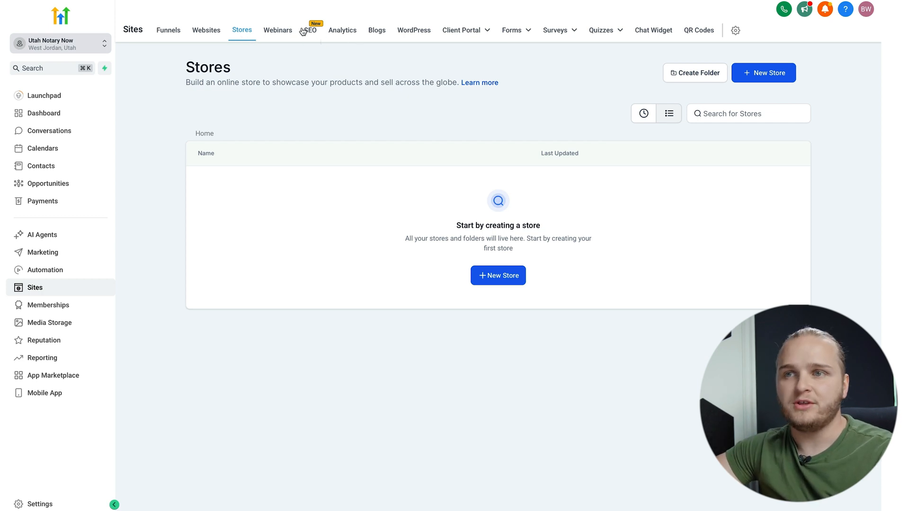
{"action": "left_click", "coordinate": [377, 40]}
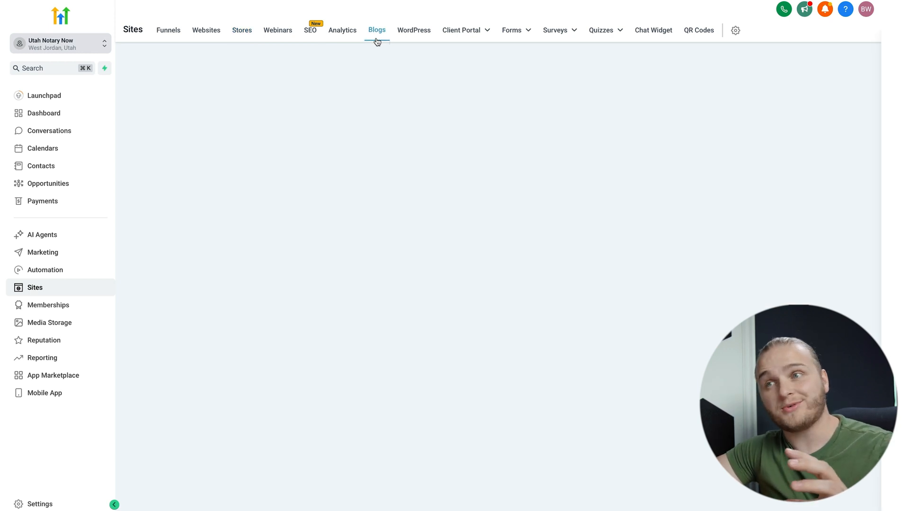
{"action": "mouse_move", "coordinate": [515, 39]}
{"action": "left_click", "coordinate": [516, 39]}
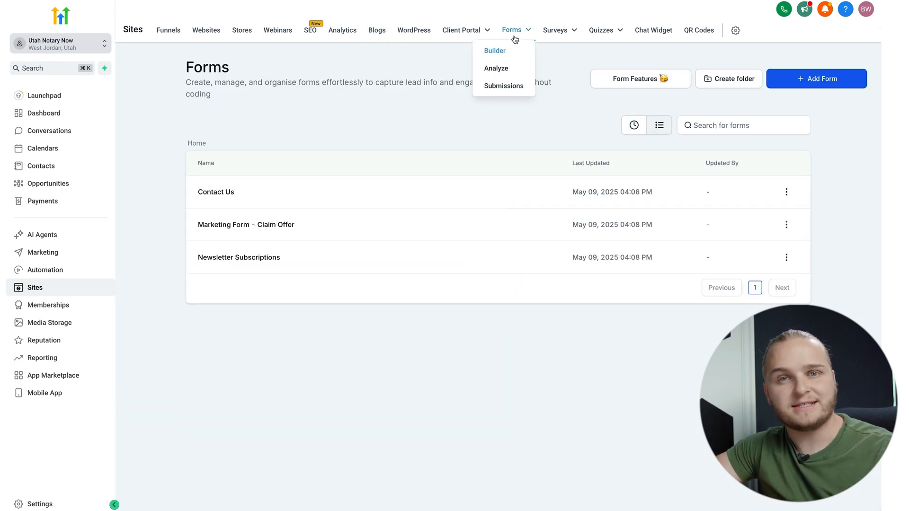
Open the Marketing Form - Claim Offer form in the form builder to view its fields, and return to the forms list
{"action": "left_click", "coordinate": [224, 232]}
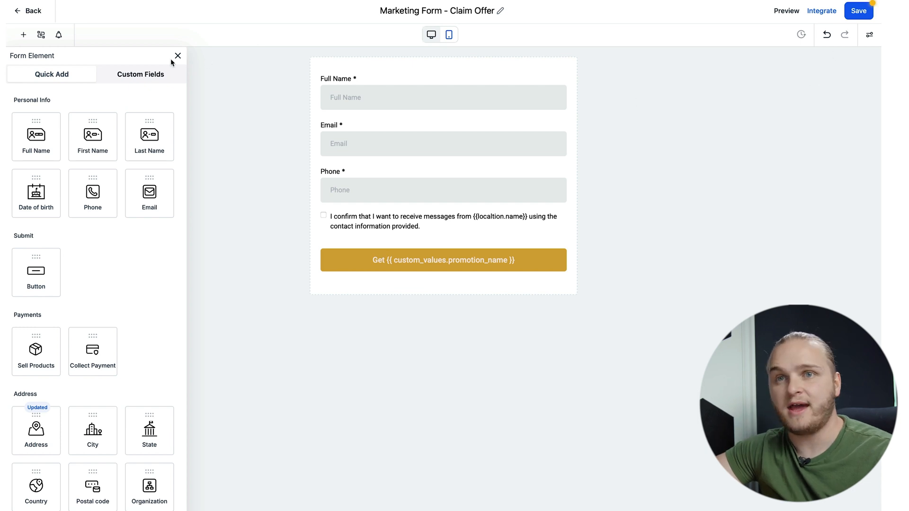
{"action": "left_click", "coordinate": [24, 11]}
{"action": "left_click", "coordinate": [544, 292]}
View the Chat Widget page and the QR Codes page of the Sites area
{"action": "mouse_move", "coordinate": [545, 39]}
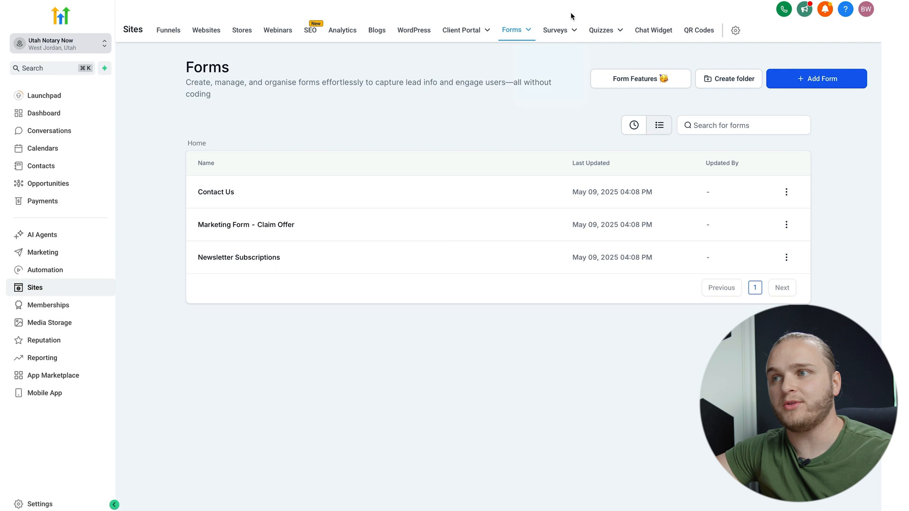
{"action": "left_click", "coordinate": [652, 31]}
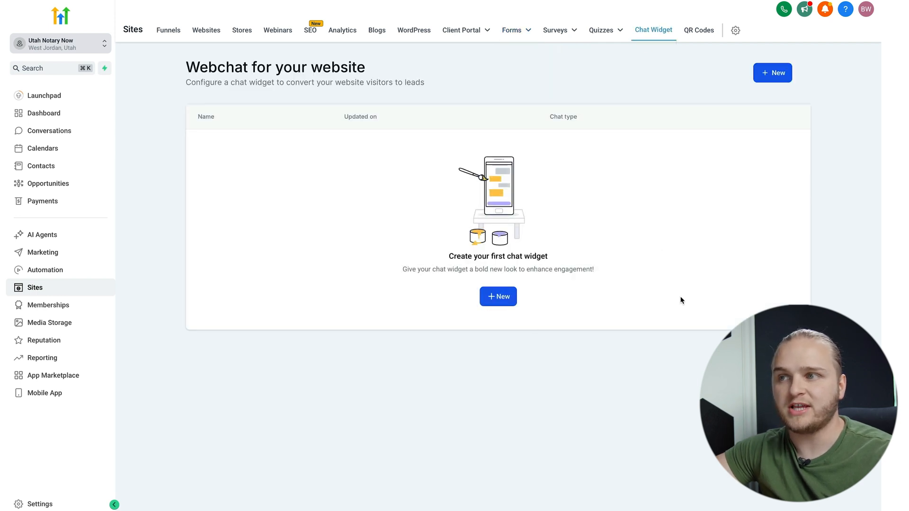
{"action": "left_click", "coordinate": [696, 31]}
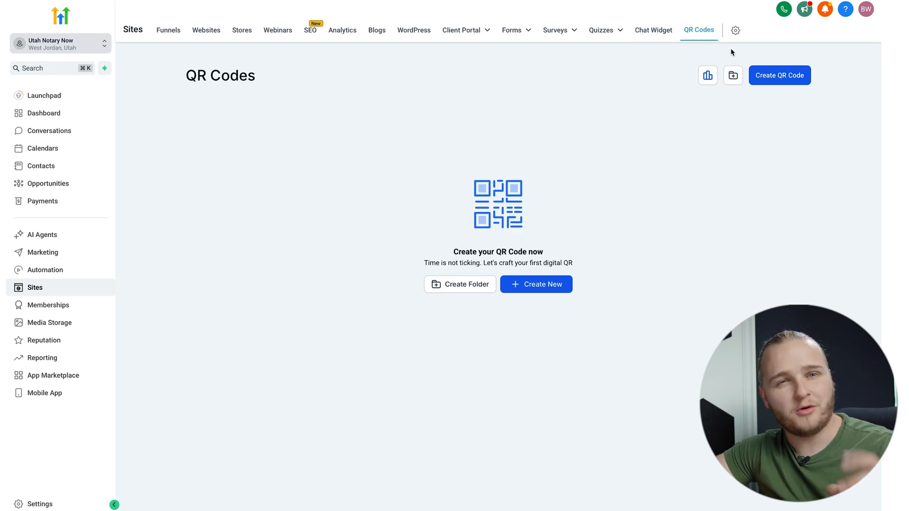
Start a new QR code of type Website with the URL test.com and continue to its color and shape settings
{"action": "left_click", "coordinate": [772, 78]}
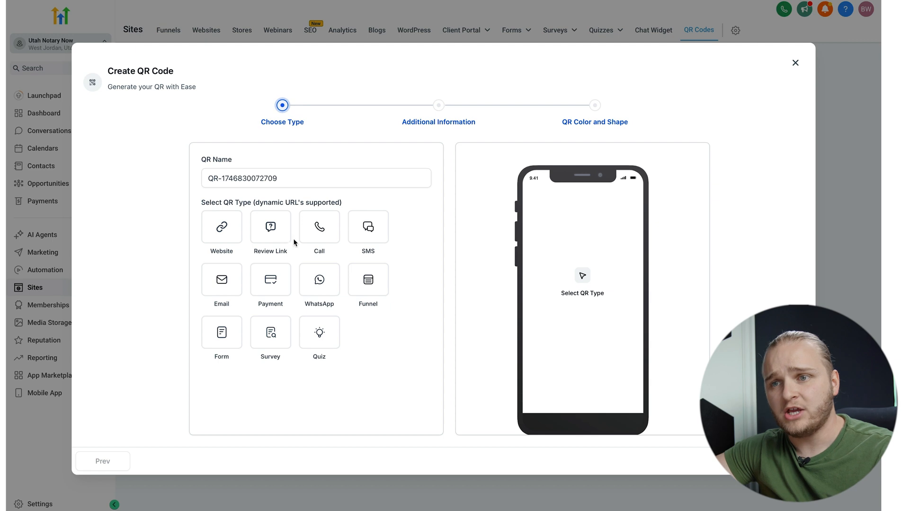
{"action": "left_click", "coordinate": [226, 231]}
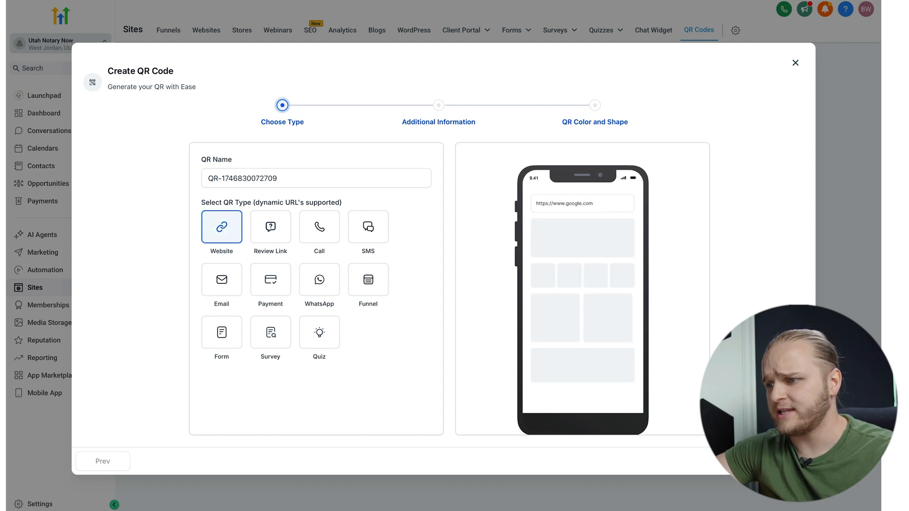
{"action": "left_click", "coordinate": [217, 205]}
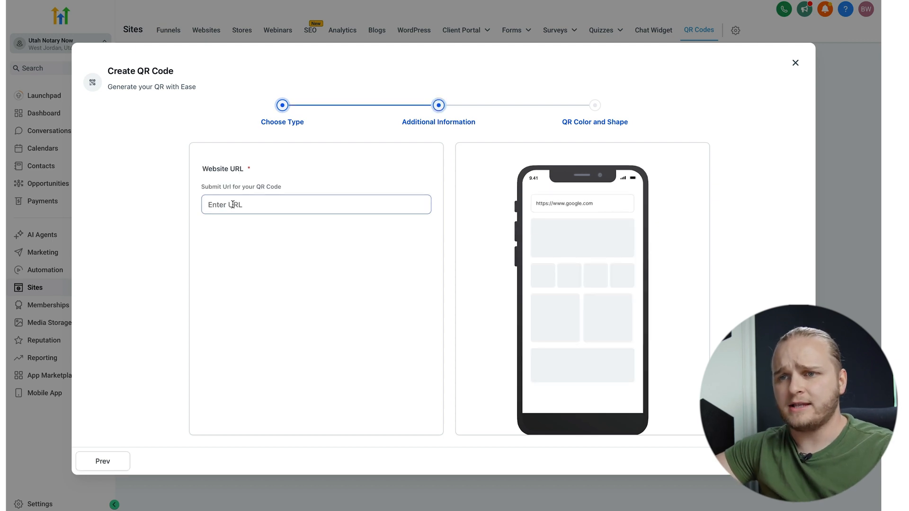
{"action": "type", "text": "test.com"}
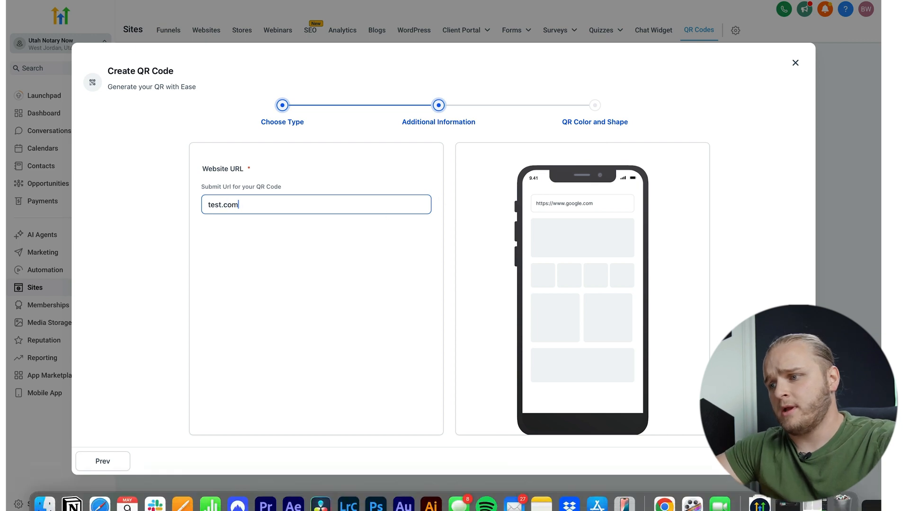
{"action": "left_click", "coordinate": [398, 268]}
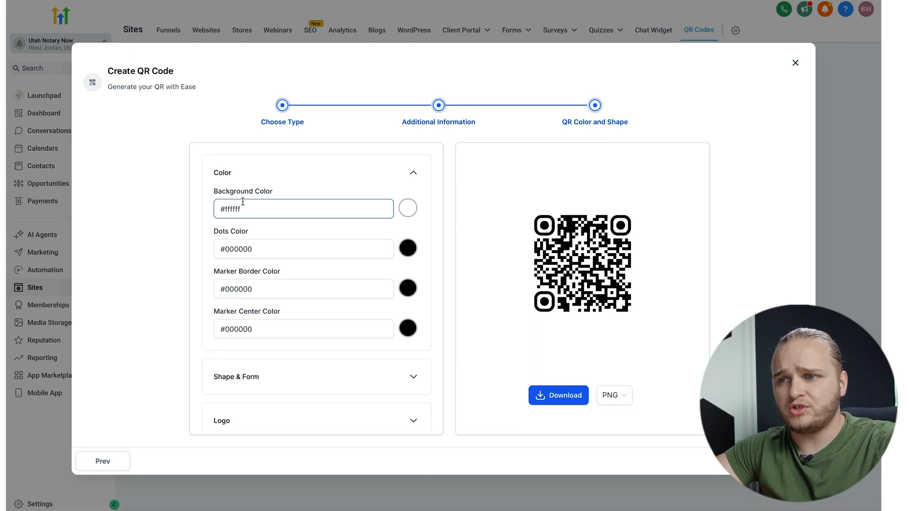
Place the PayPal logo in the center of the QR code and save the code
{"action": "scroll", "coordinate": [380, 334], "scroll_direction": "down", "scroll_amount": 3}
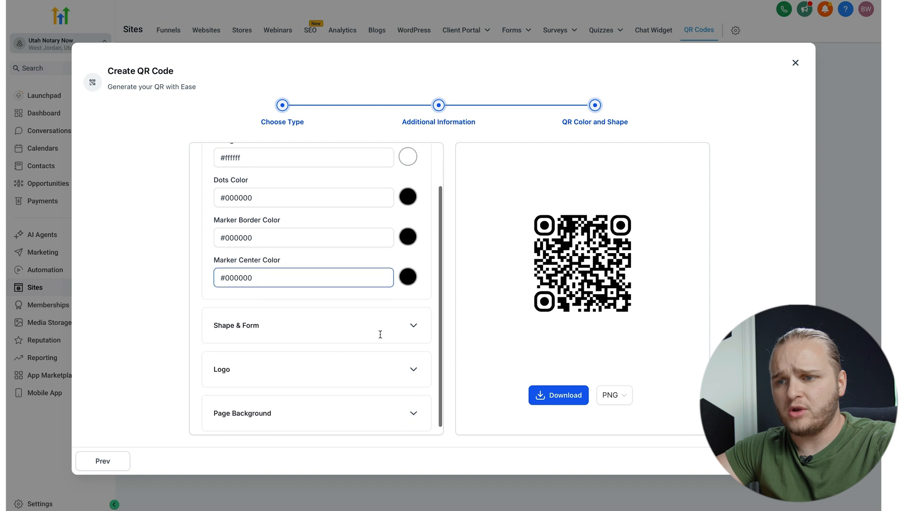
{"action": "left_click", "coordinate": [412, 360]}
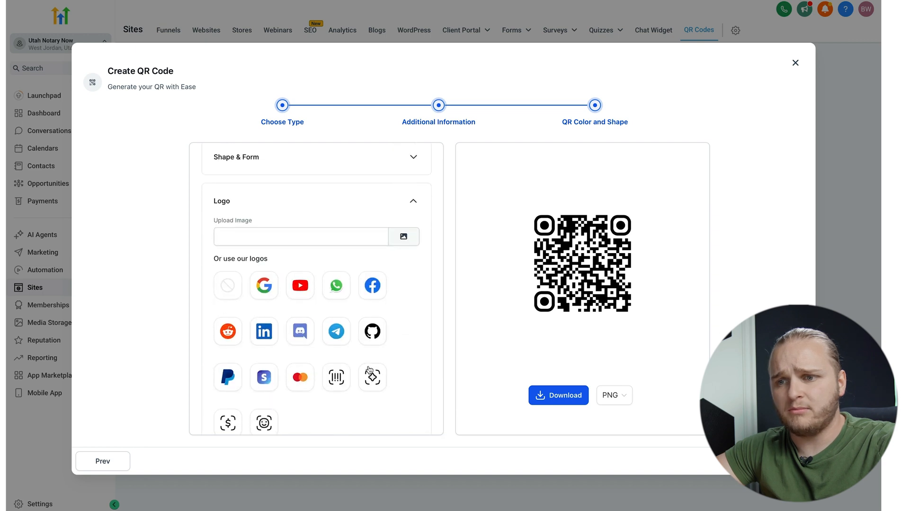
{"action": "left_click", "coordinate": [336, 331]}
{"action": "left_click", "coordinate": [228, 376]}
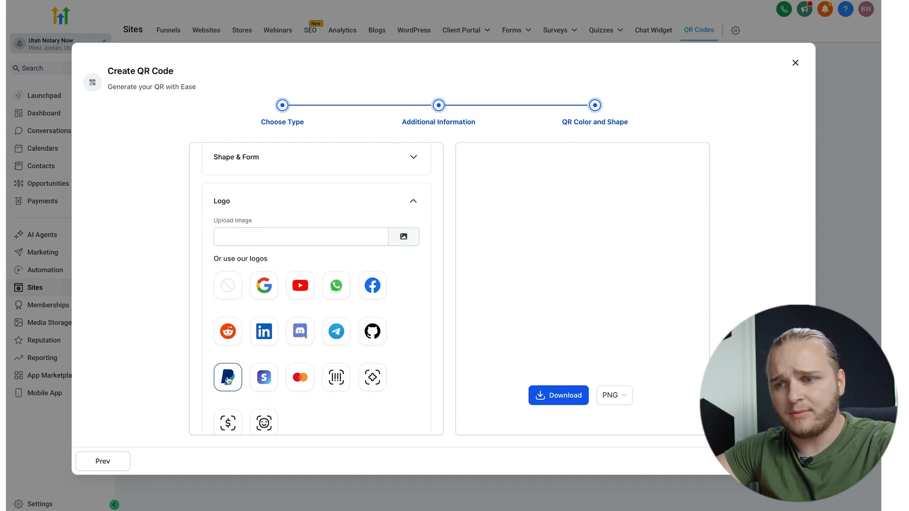
{"action": "scroll", "coordinate": [334, 367], "scroll_direction": "up", "scroll_amount": 2}
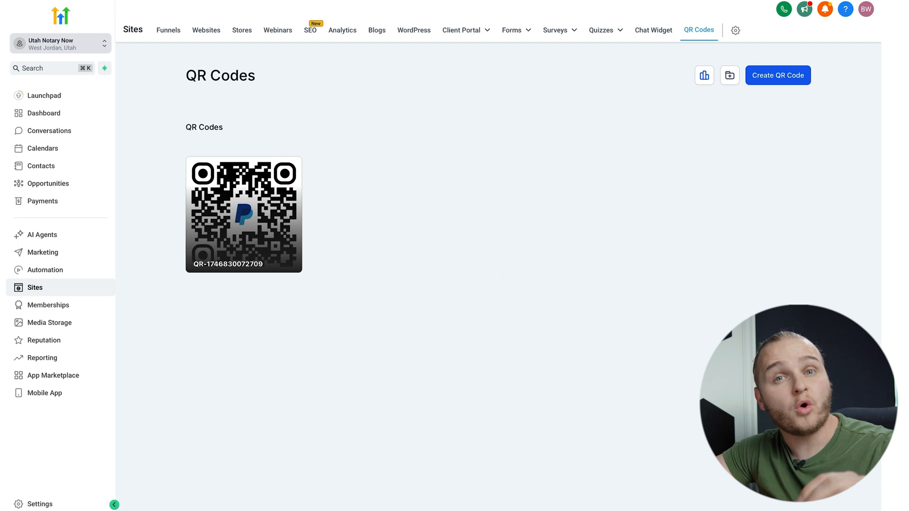
Open the Marketing area's Social Planner, and view the email marketing statistics and email templates
{"action": "left_click", "coordinate": [66, 257]}
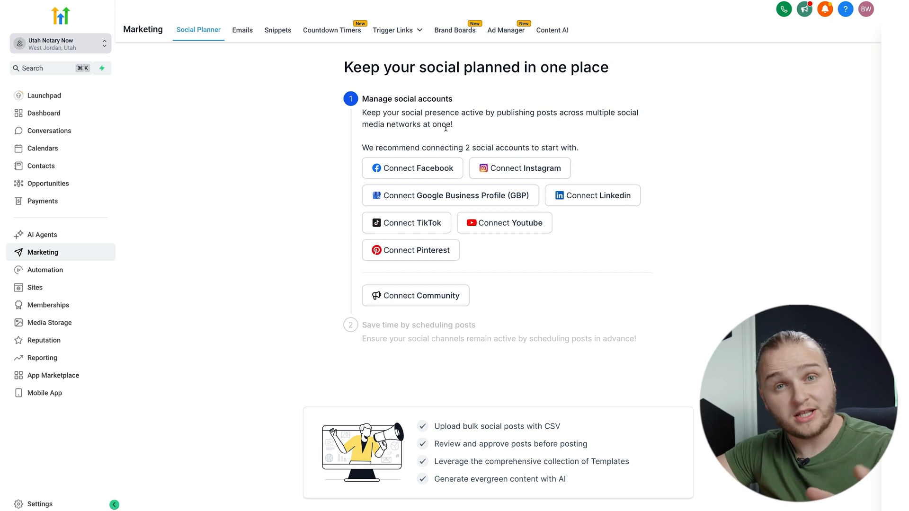
{"action": "left_click", "coordinate": [242, 31]}
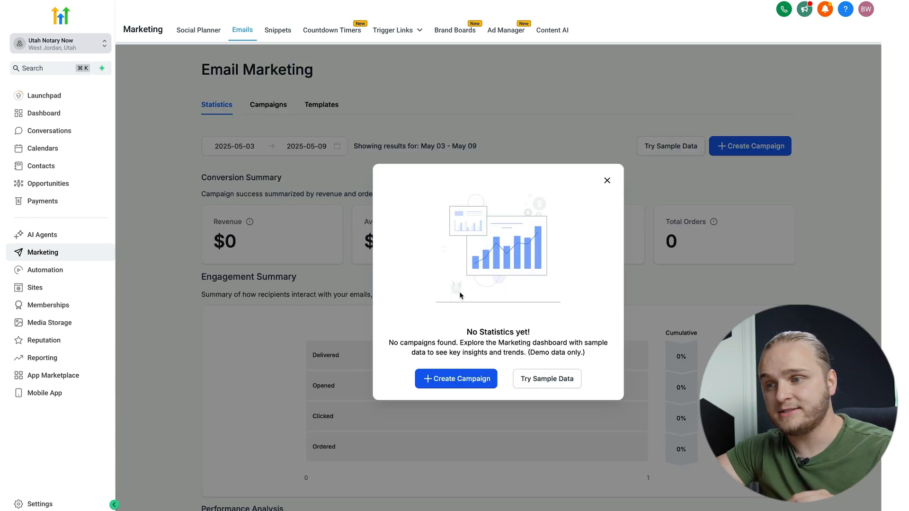
{"action": "left_click", "coordinate": [607, 180]}
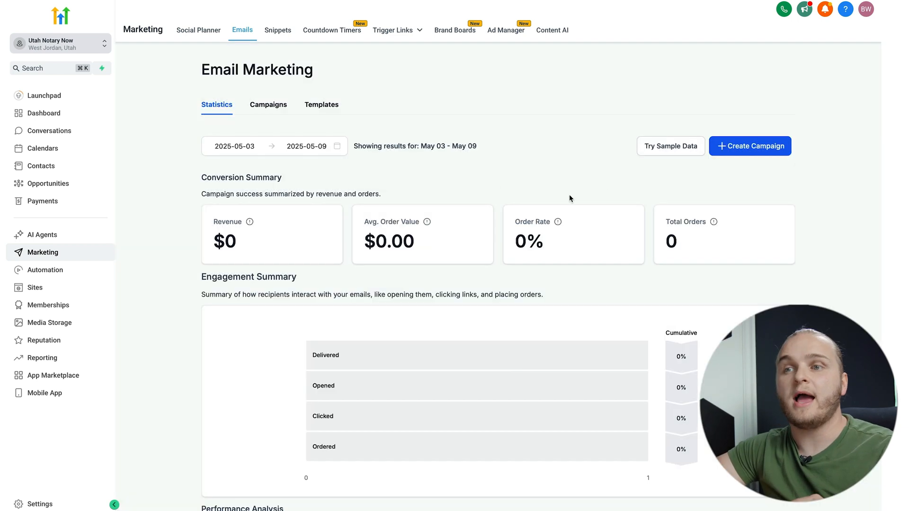
{"action": "left_click", "coordinate": [310, 110]}
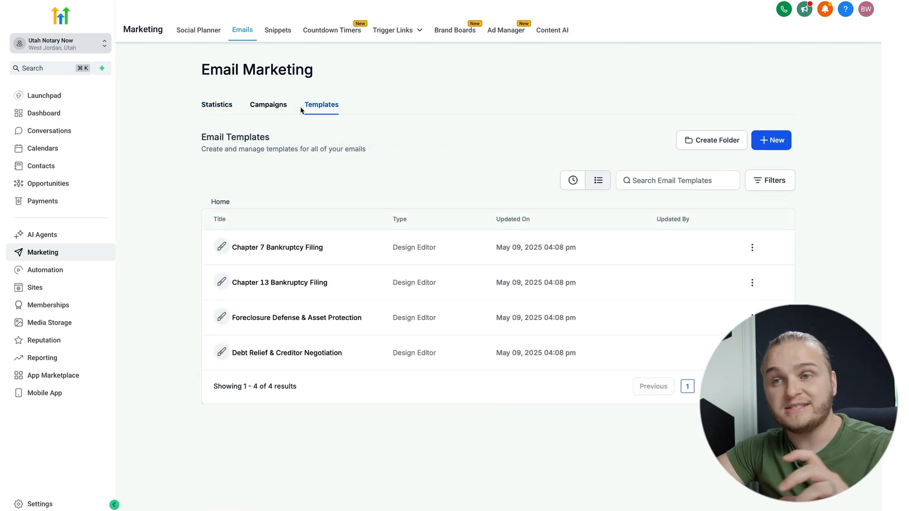
View the email campaigns list, and look through the email marketing statistics from the conversion summary to the most recent emails
{"action": "left_click", "coordinate": [280, 108]}
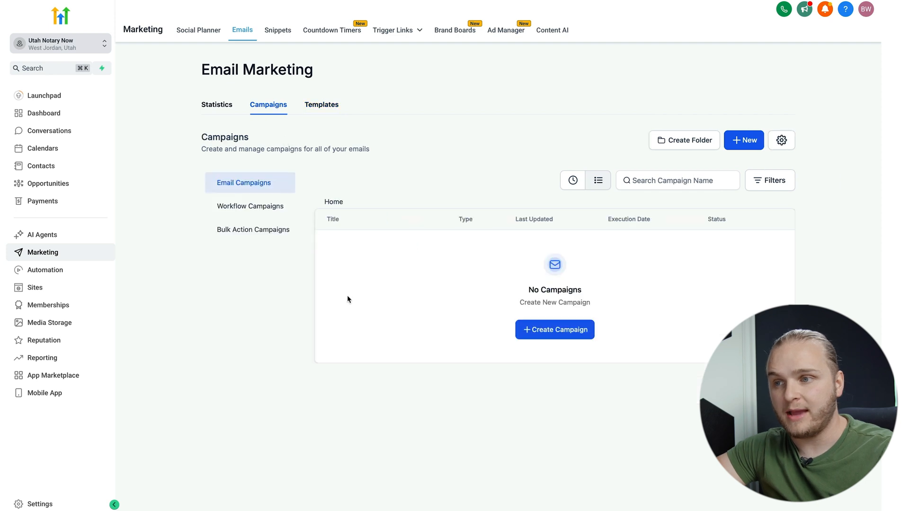
{"action": "left_click", "coordinate": [223, 104]}
{"action": "scroll", "coordinate": [502, 238], "scroll_direction": "down", "scroll_amount": 6}
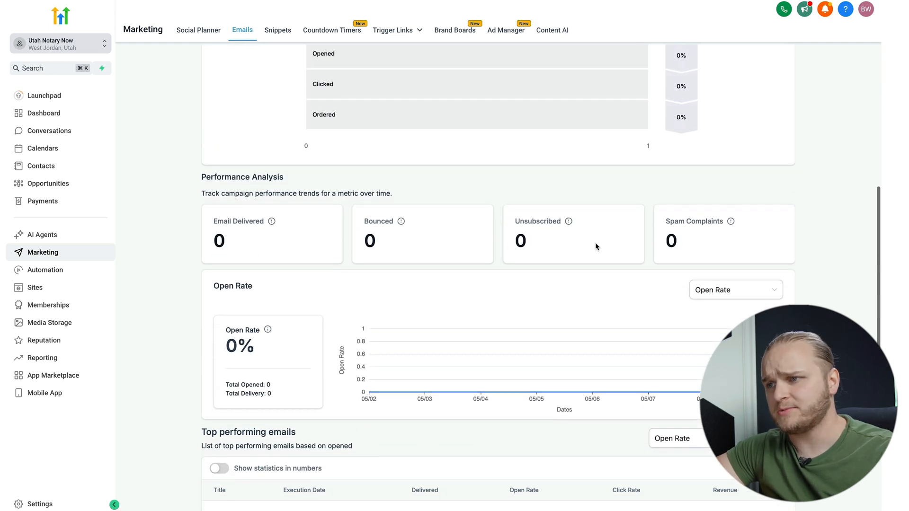
{"action": "scroll", "coordinate": [635, 366], "scroll_direction": "down", "scroll_amount": 3}
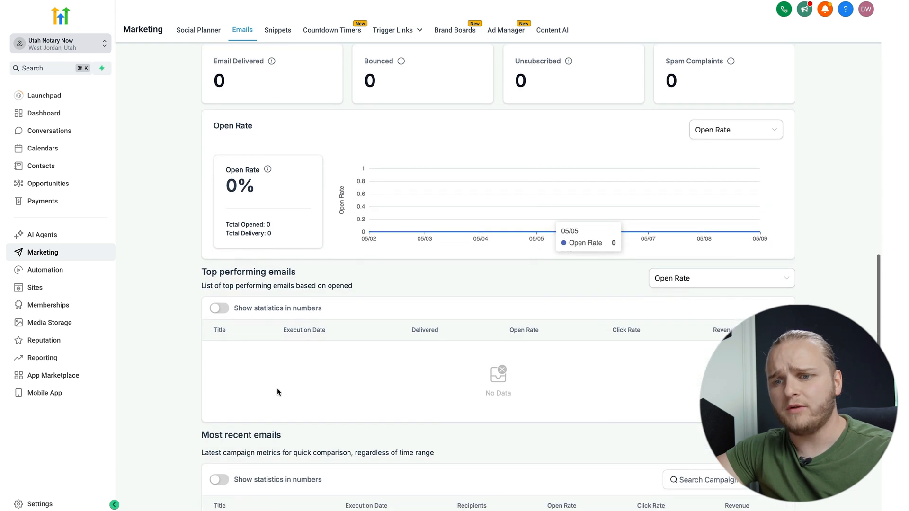
{"action": "scroll", "coordinate": [564, 435], "scroll_direction": "down", "scroll_amount": 3}
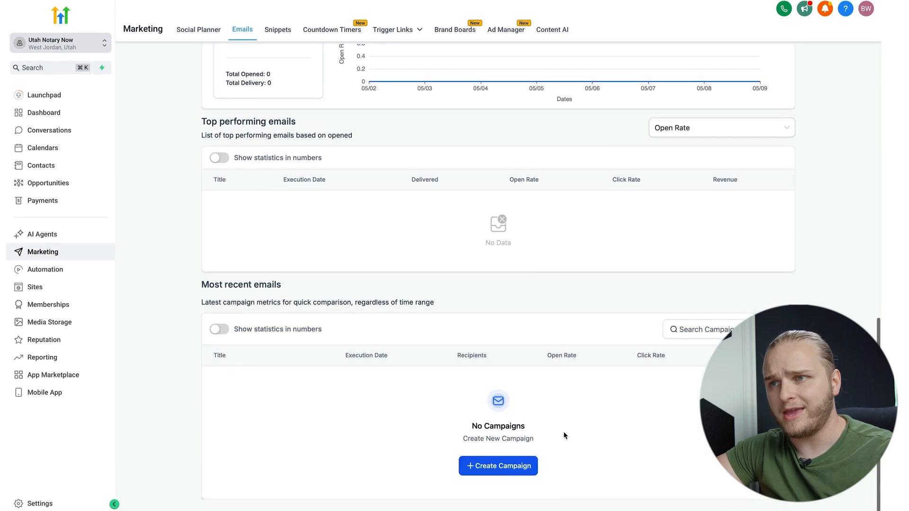
{"action": "scroll", "coordinate": [564, 435], "scroll_direction": "up", "scroll_amount": 7}
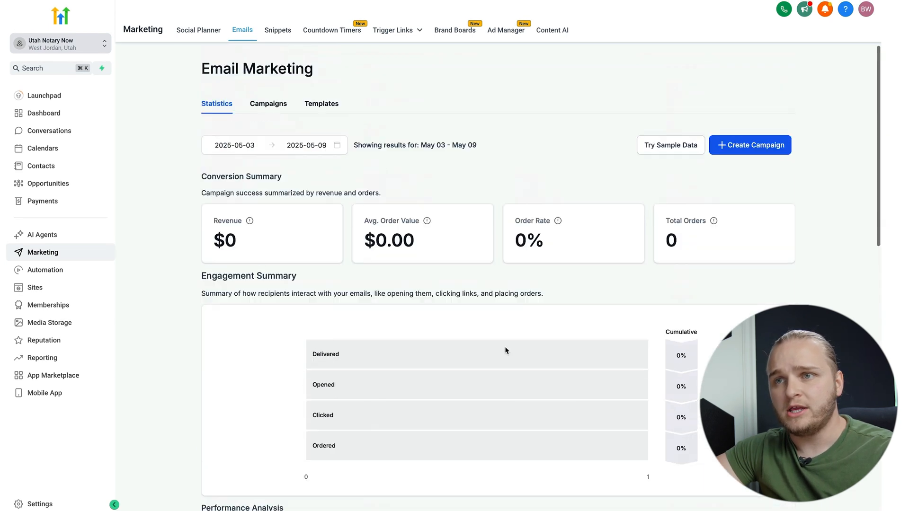
View the Snippets page, and preview the Simple Timer template for a new countdown timer without creating it
{"action": "left_click", "coordinate": [278, 33]}
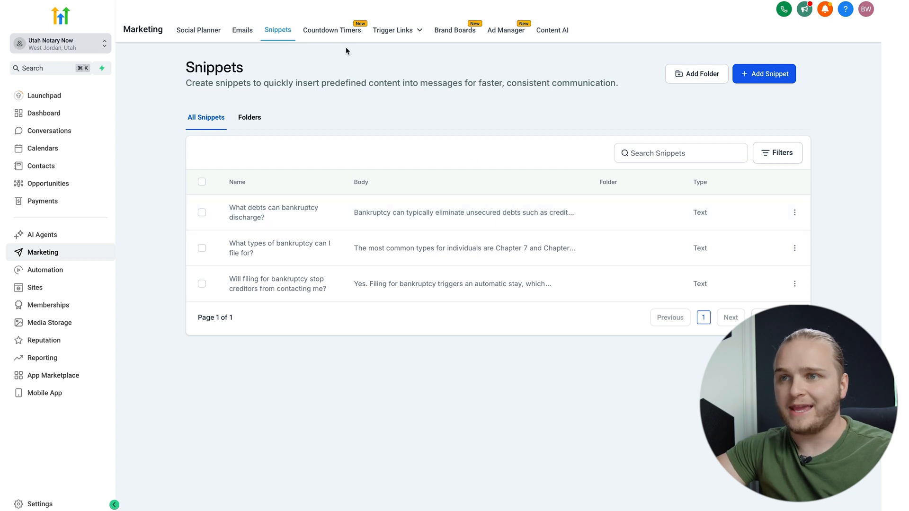
{"action": "left_click", "coordinate": [344, 32]}
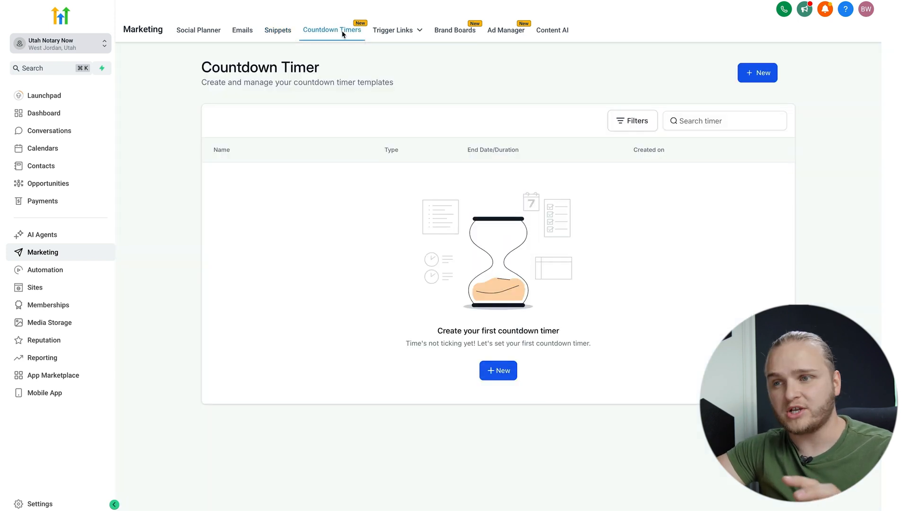
{"action": "left_click", "coordinate": [510, 377]}
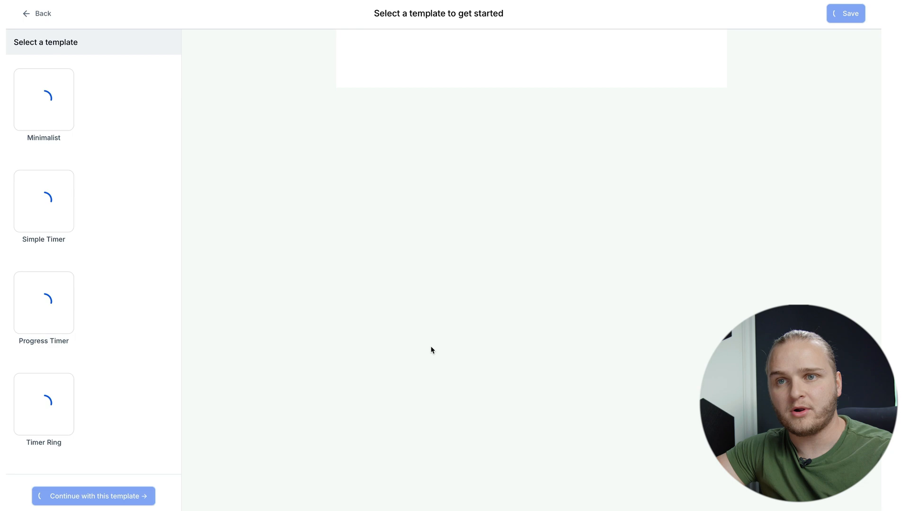
{"action": "left_click", "coordinate": [93, 217]}
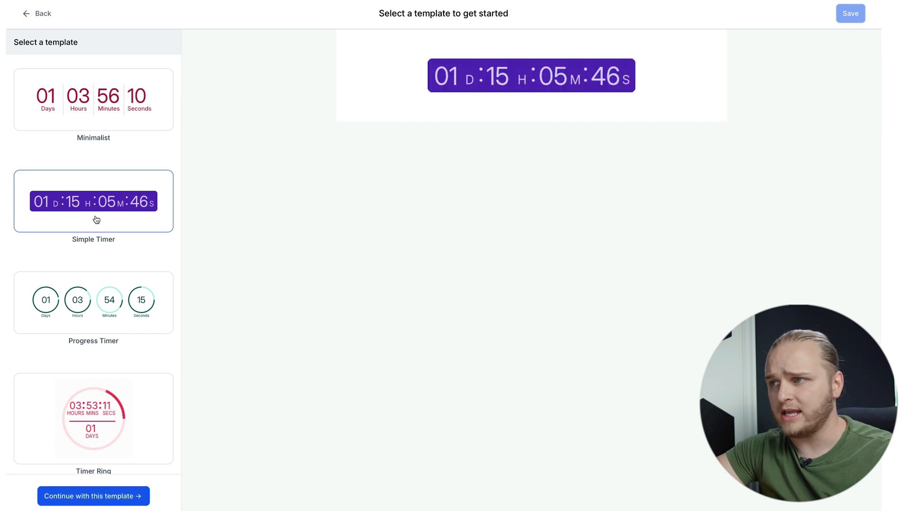
{"action": "left_click", "coordinate": [25, 14]}
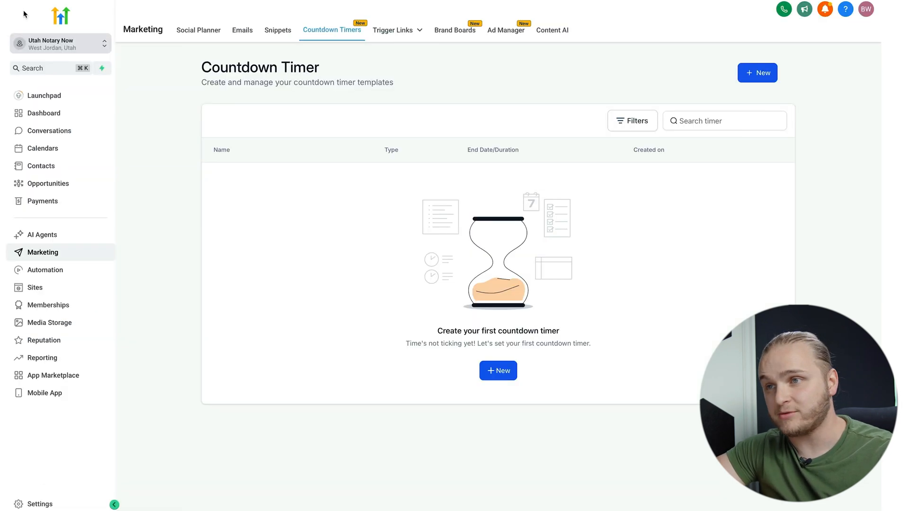
View the Trigger Links page, the brand board styles offered for a new design kit, and the Ad Manager
{"action": "left_click", "coordinate": [405, 40]}
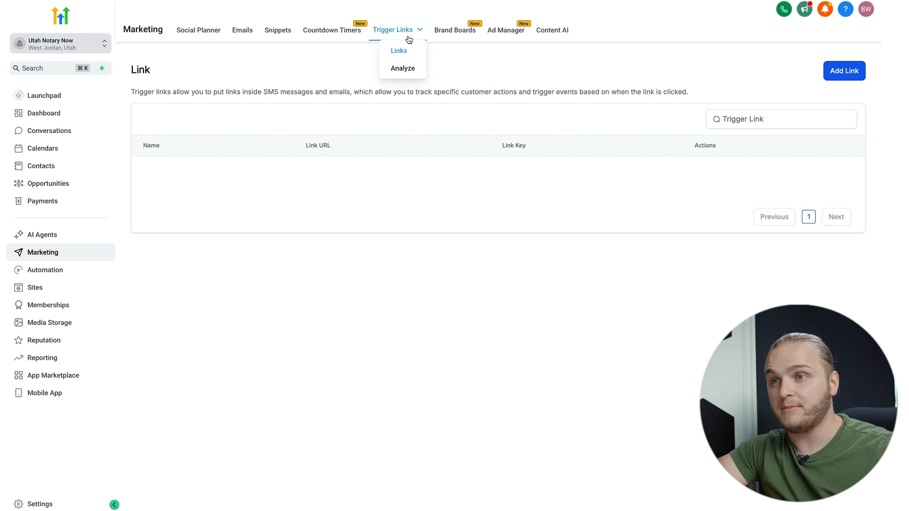
{"action": "left_click", "coordinate": [453, 37]}
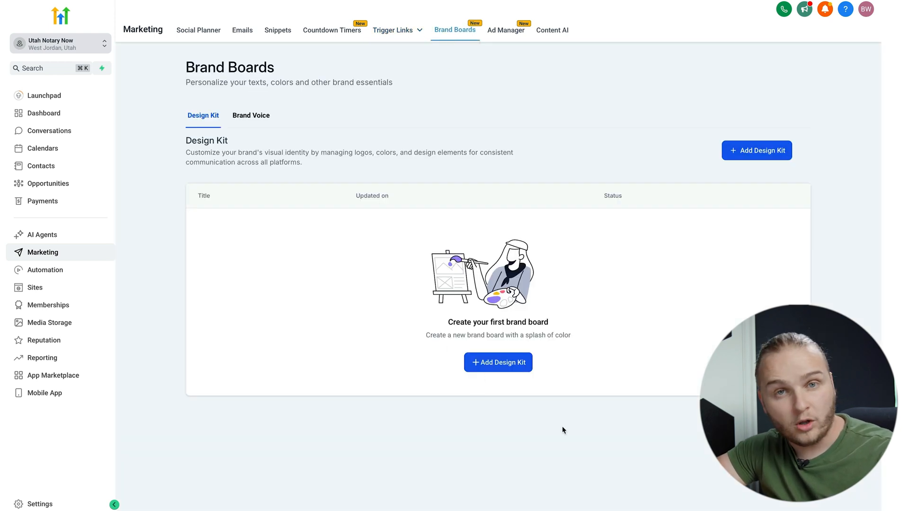
{"action": "left_click", "coordinate": [503, 363]}
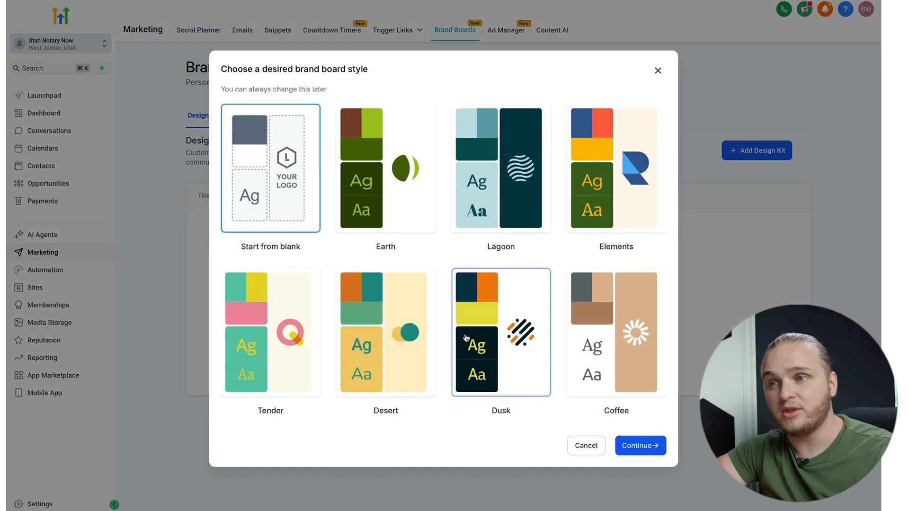
{"action": "left_click", "coordinate": [580, 452]}
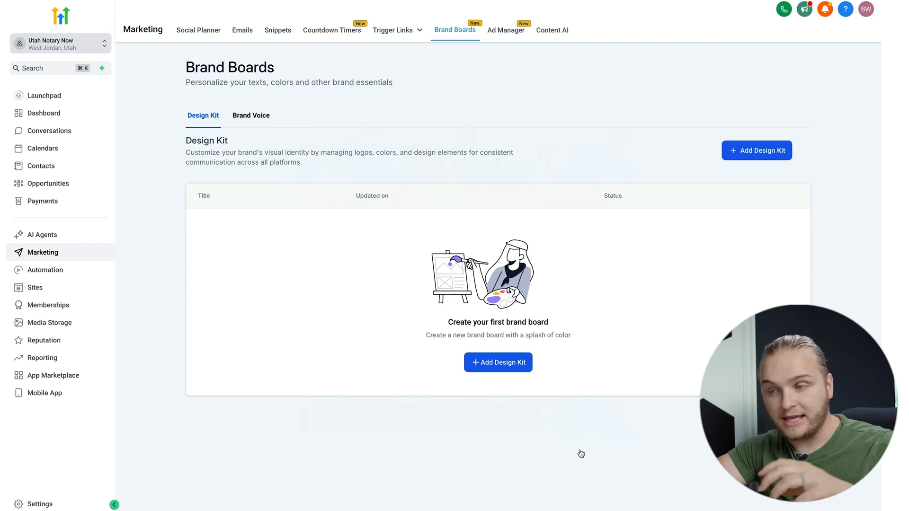
{"action": "left_click", "coordinate": [510, 33]}
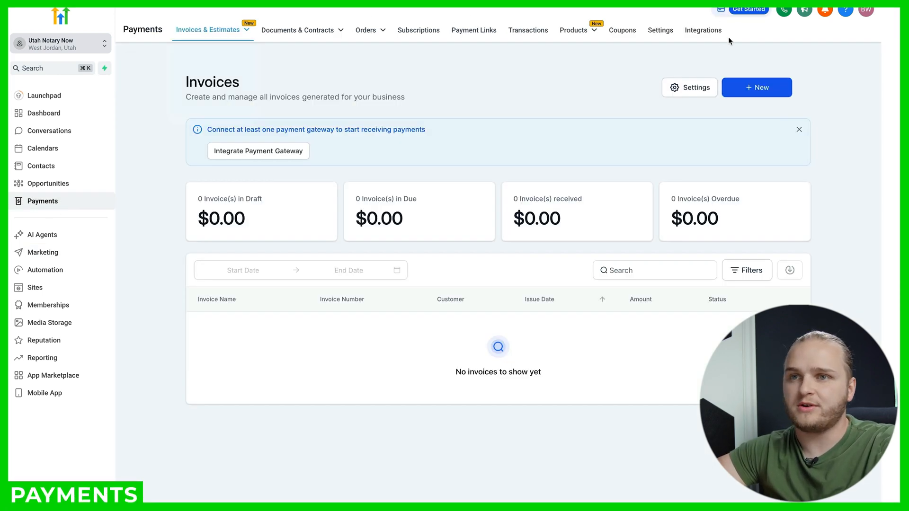
Look through the Payments area's invoice and product options, the Coupons page and the available payment provider integrations
{"action": "left_click", "coordinate": [242, 31]}
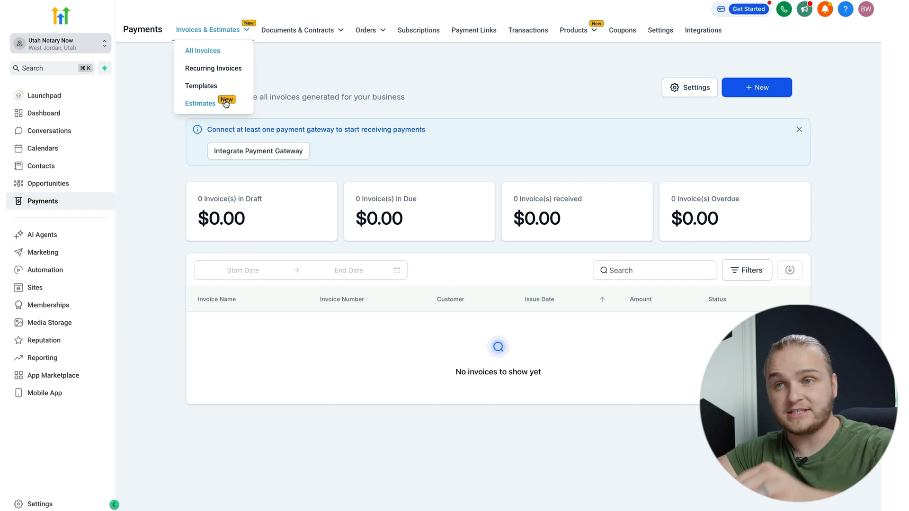
{"action": "mouse_move", "coordinate": [293, 37]}
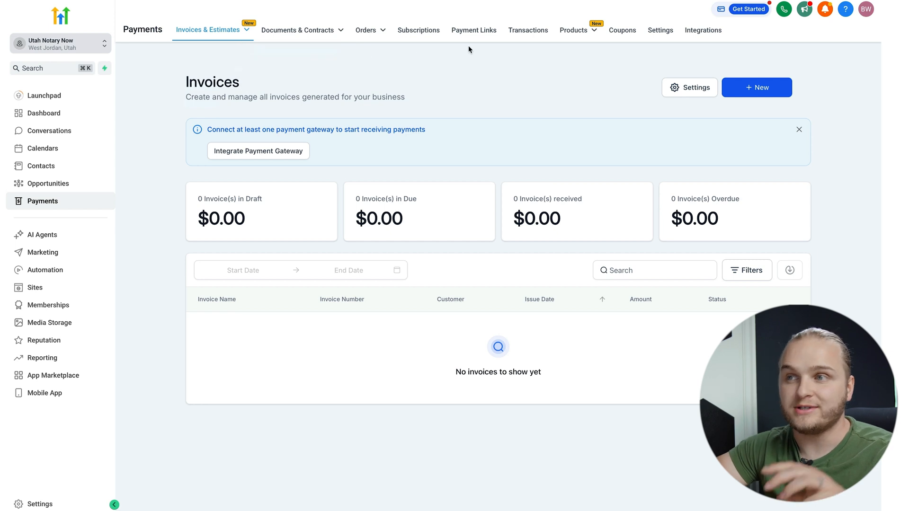
{"action": "mouse_move", "coordinate": [572, 33]}
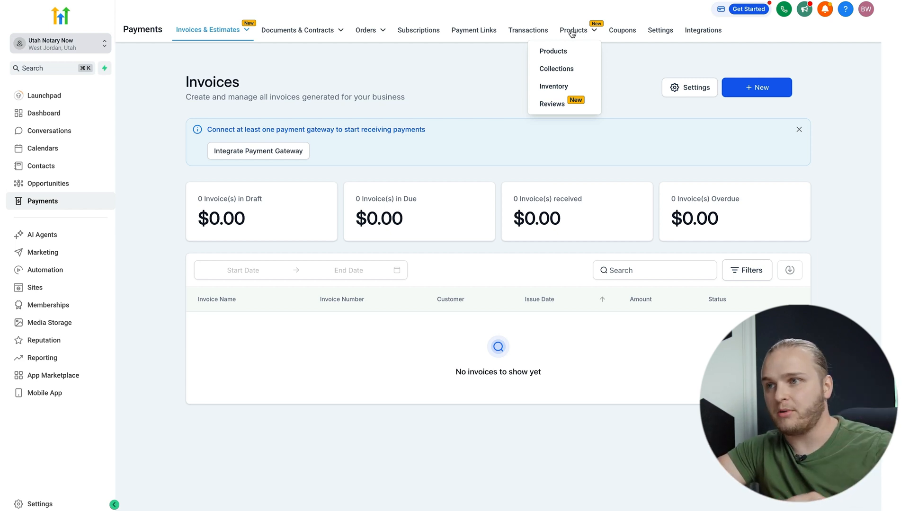
{"action": "left_click", "coordinate": [624, 31]}
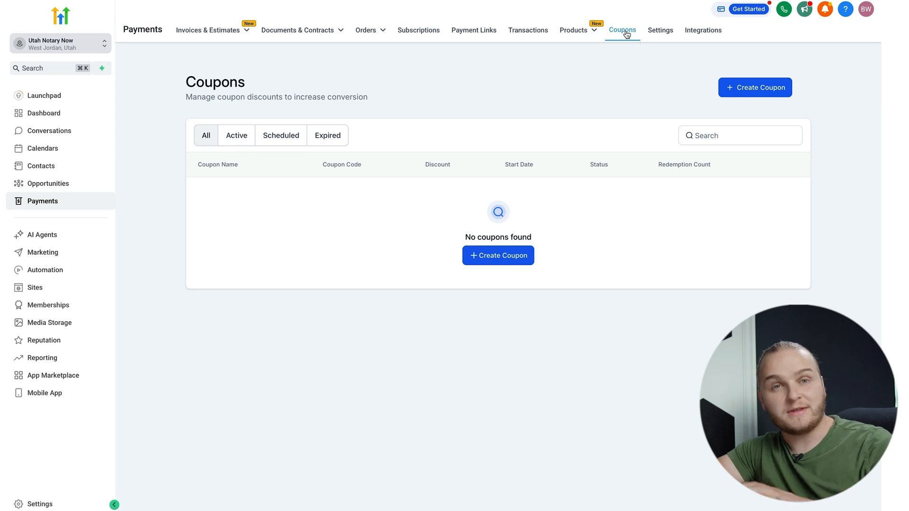
{"action": "left_click", "coordinate": [698, 30]}
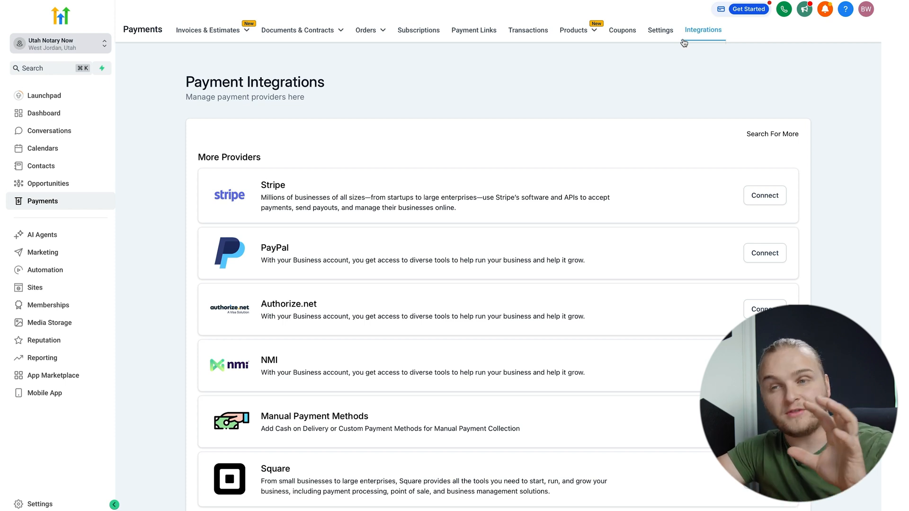
{"action": "scroll", "coordinate": [665, 263], "scroll_direction": "down", "scroll_amount": 2}
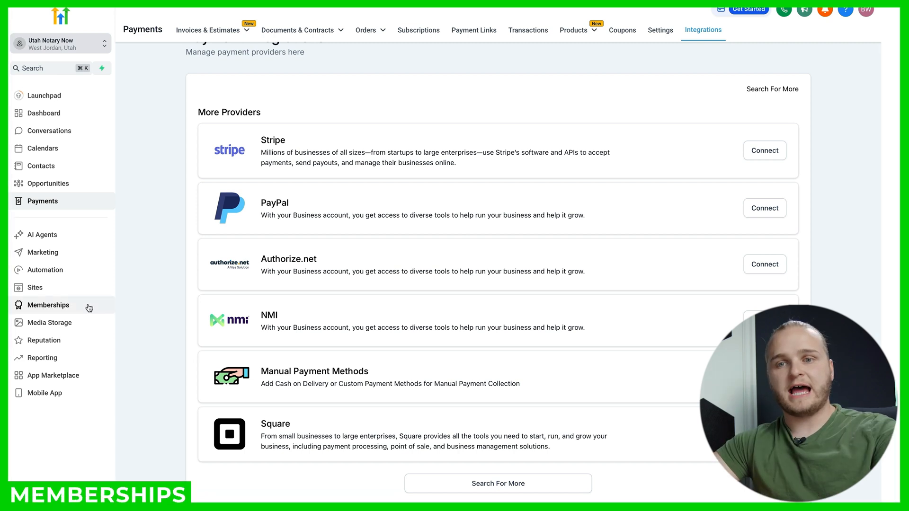
View the Memberships area's client portal dashboard, the Gokollab Marketplace and the Courses options
{"action": "left_click", "coordinate": [88, 308]}
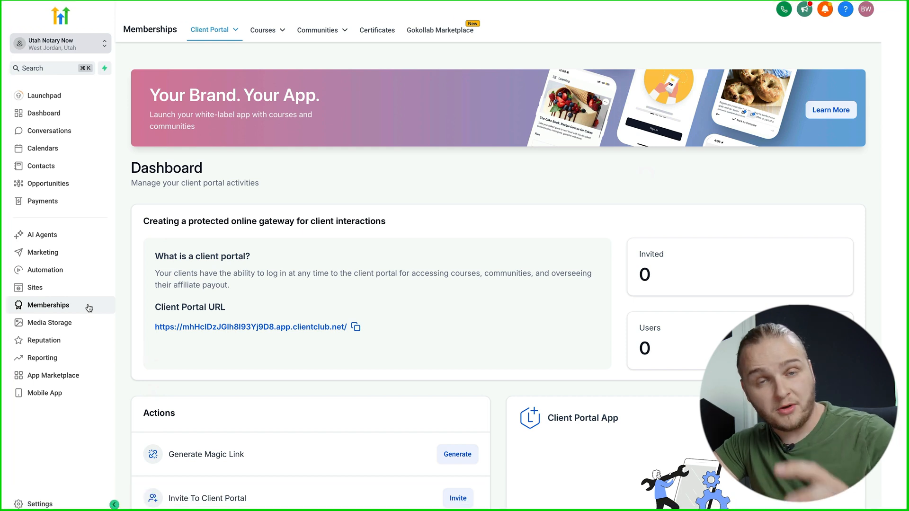
{"action": "left_click", "coordinate": [443, 30]}
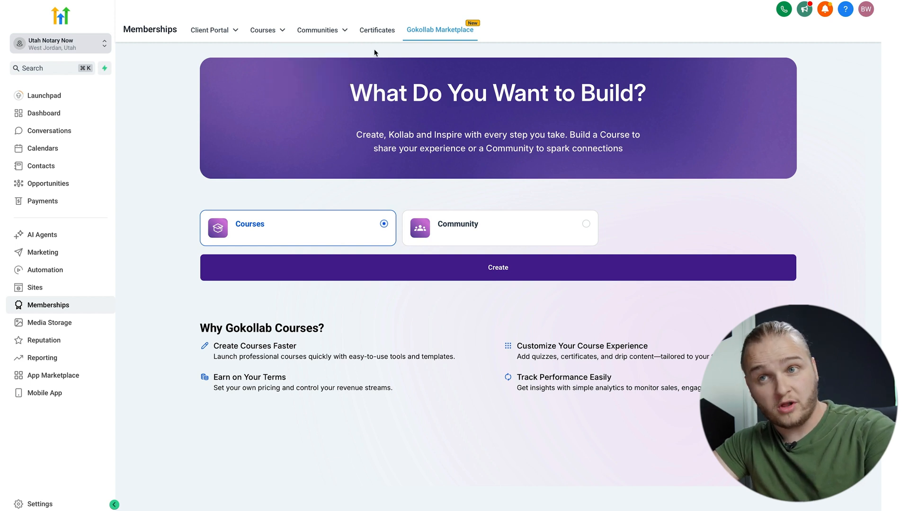
{"action": "mouse_move", "coordinate": [251, 30]}
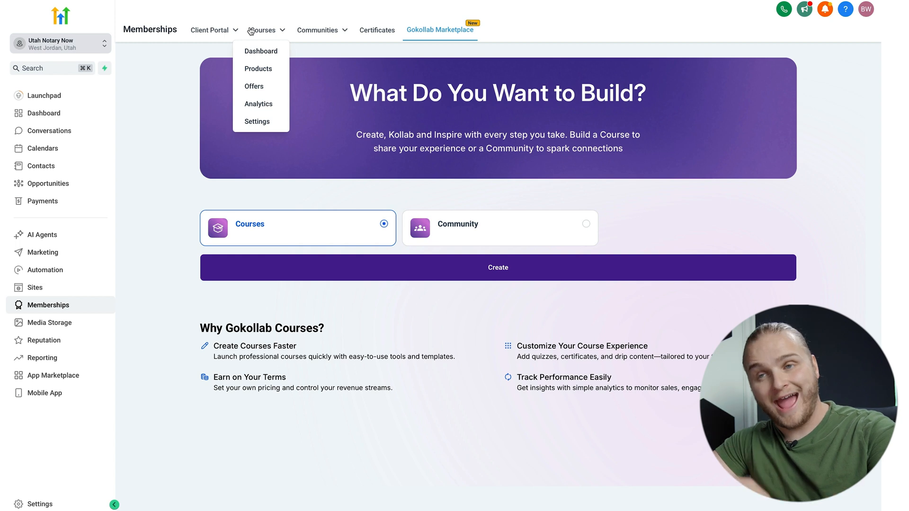
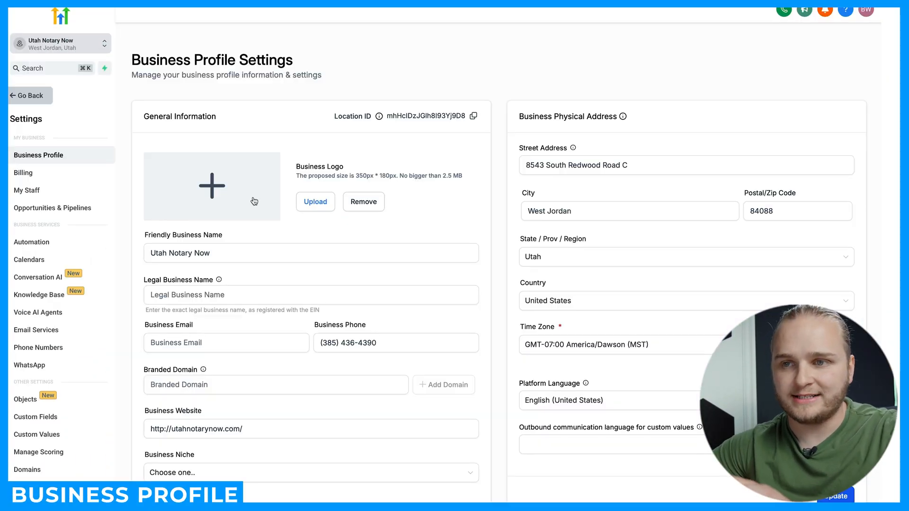
Examine the sub-account's Business Profile settings, from the general and business information to the authorized representative and contact deduplication preferences
{"action": "left_click", "coordinate": [309, 259]}
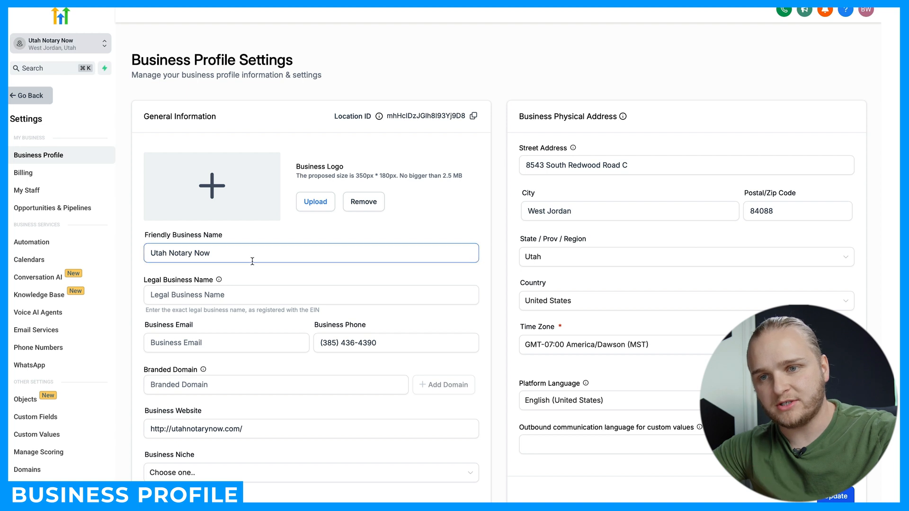
{"action": "left_click", "coordinate": [250, 291]}
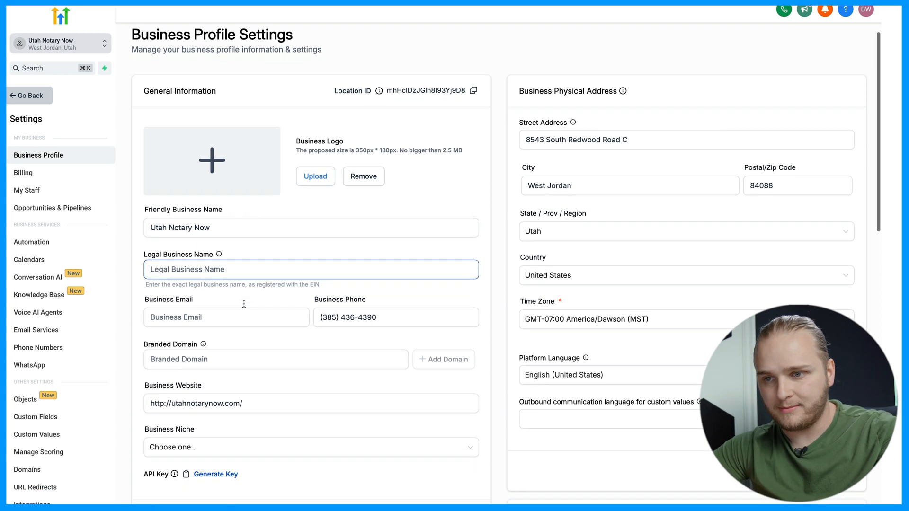
{"action": "scroll", "coordinate": [250, 294], "scroll_direction": "down", "scroll_amount": 1}
{"action": "key", "text": "Tab"}
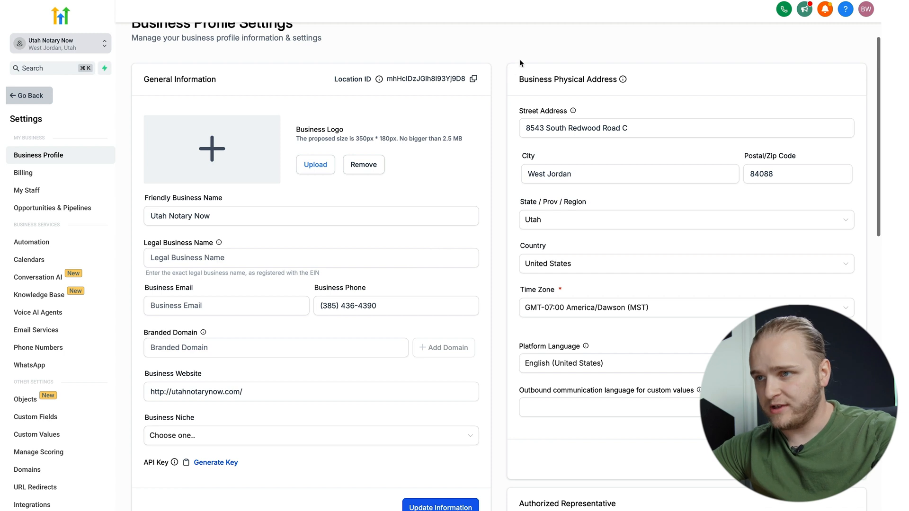
{"action": "scroll", "coordinate": [400, 183], "scroll_direction": "down", "scroll_amount": 10}
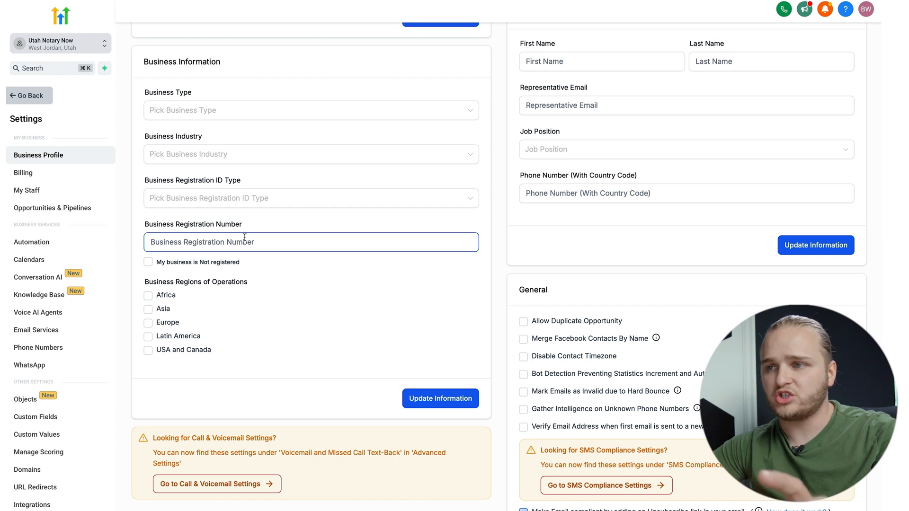
{"action": "scroll", "coordinate": [348, 256], "scroll_direction": "up", "scroll_amount": 2}
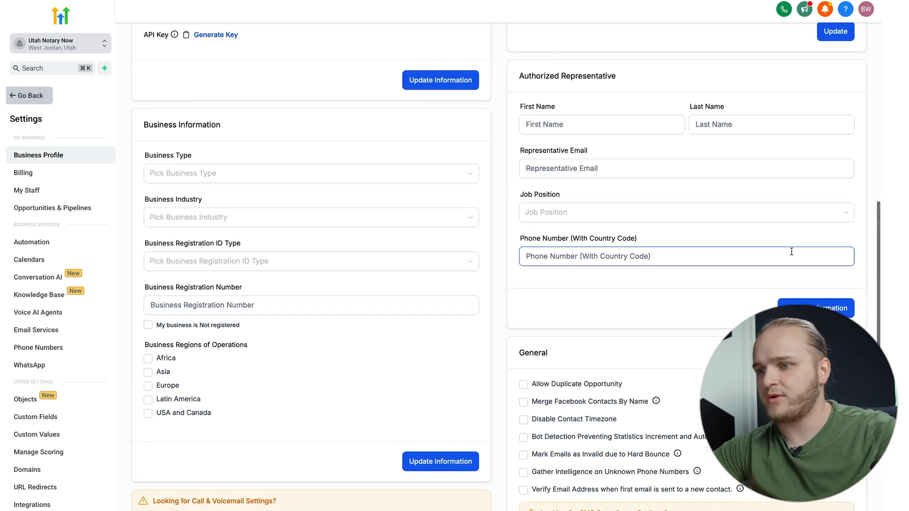
{"action": "scroll", "coordinate": [792, 252], "scroll_direction": "down", "scroll_amount": 8}
{"action": "scroll", "coordinate": [600, 260], "scroll_direction": "up", "scroll_amount": 2}
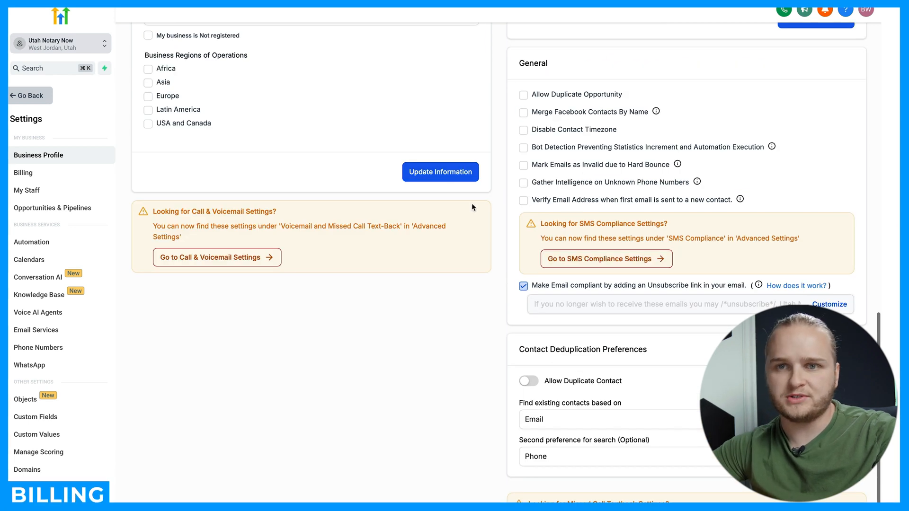
View the Billing Dashboard and My Staff settings, then look through the User Info form for adding a new user
{"action": "left_click", "coordinate": [55, 171]}
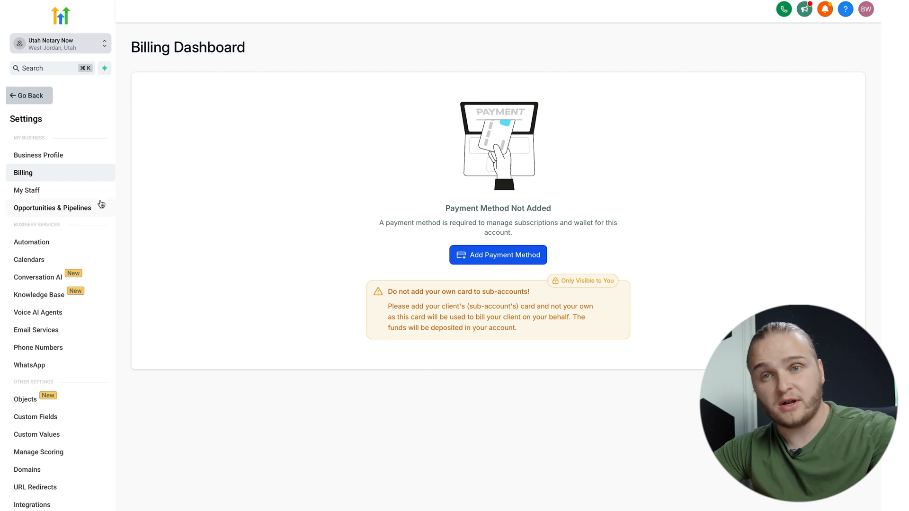
{"action": "left_click", "coordinate": [65, 197]}
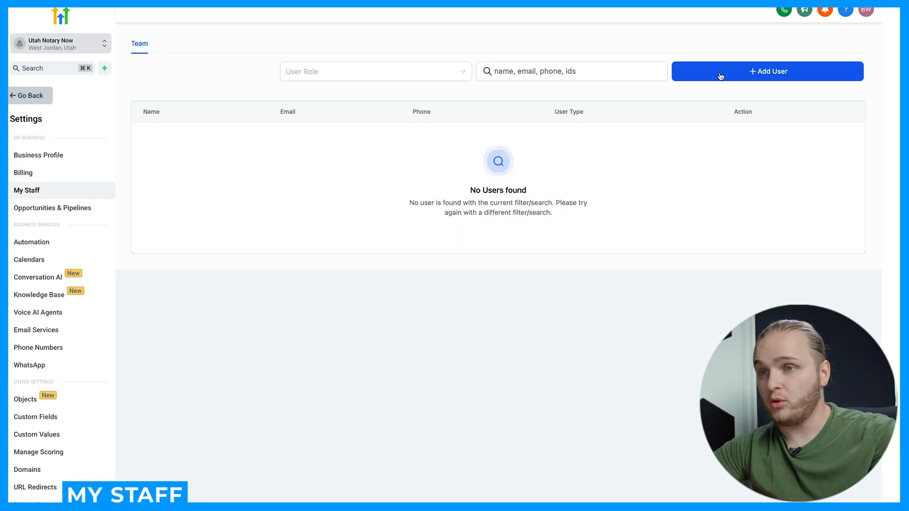
{"action": "left_click", "coordinate": [720, 76]}
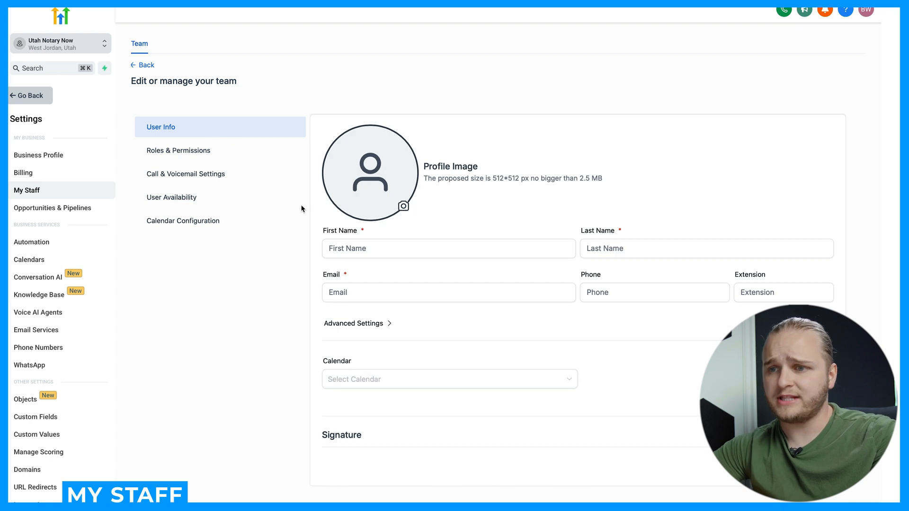
{"action": "left_click", "coordinate": [349, 244]}
{"action": "scroll", "coordinate": [351, 244], "scroll_direction": "down", "scroll_amount": 4}
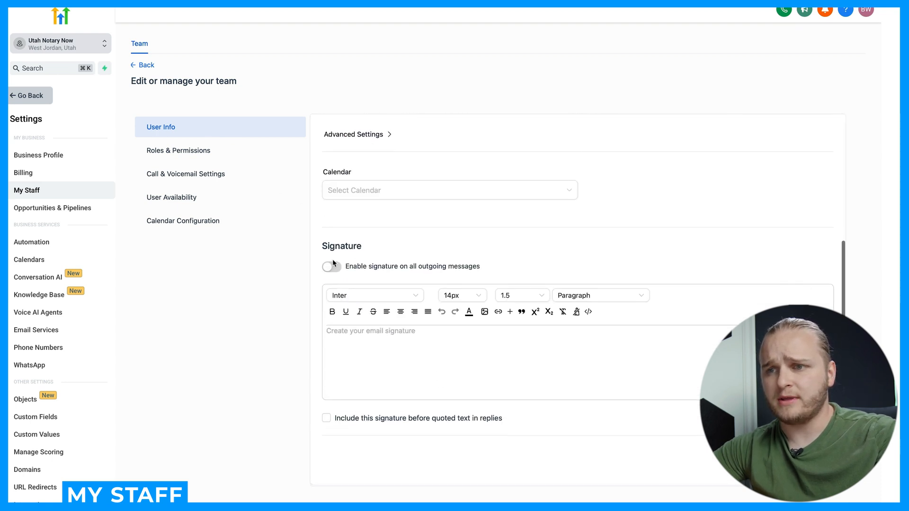
Examine the new user's Roles & Permissions, Call & Voicemail Settings, User Availability and Calendar Configuration
{"action": "left_click", "coordinate": [219, 151]}
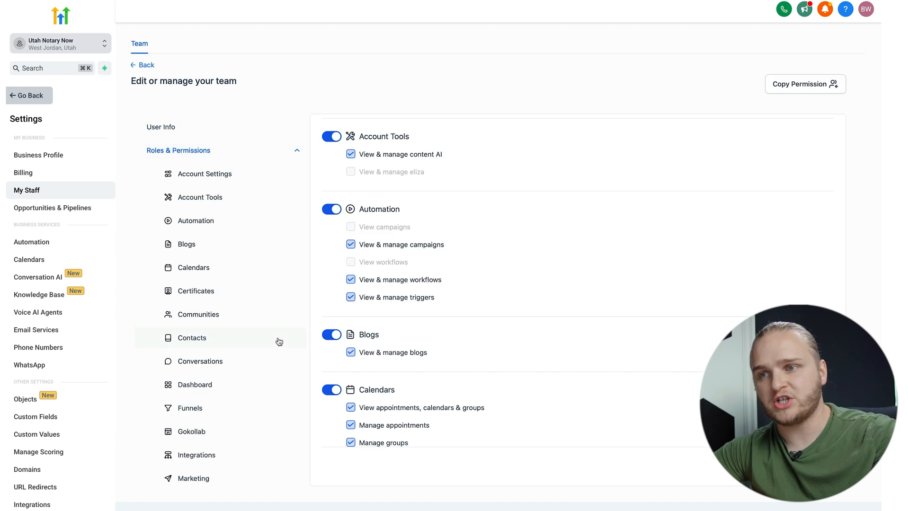
{"action": "scroll", "coordinate": [278, 341], "scroll_direction": "down", "scroll_amount": 5}
{"action": "left_click", "coordinate": [234, 180]}
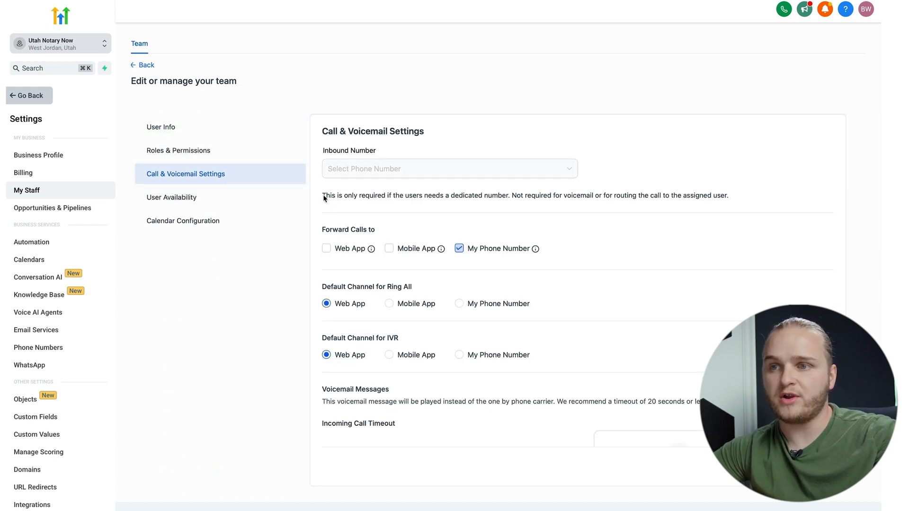
{"action": "scroll", "coordinate": [637, 346], "scroll_direction": "down", "scroll_amount": 2}
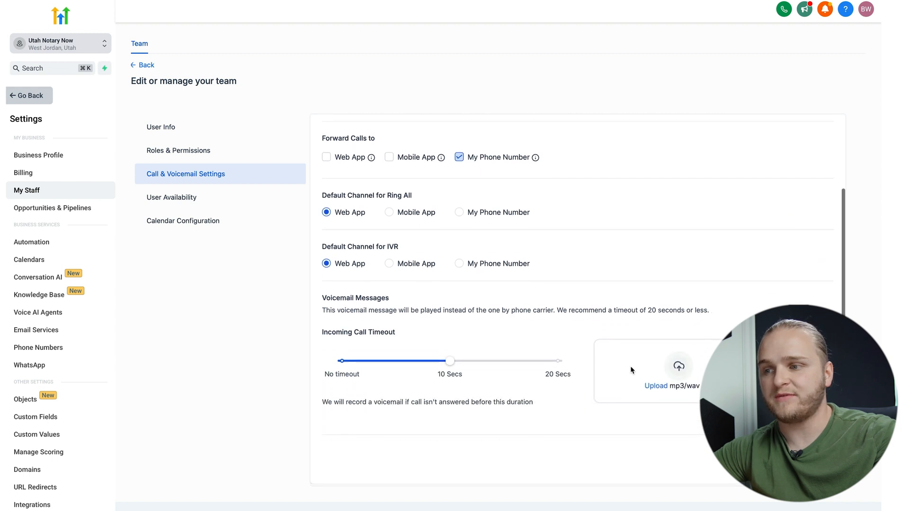
{"action": "left_click", "coordinate": [198, 198]}
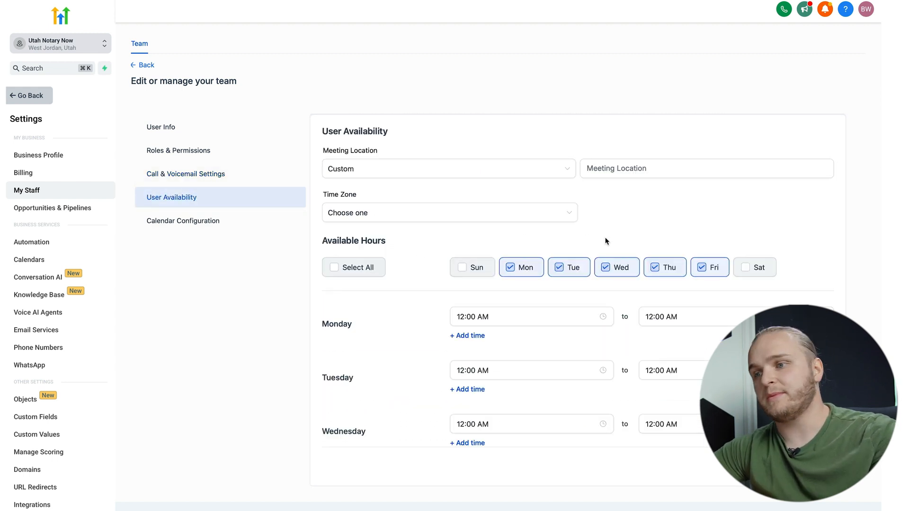
{"action": "left_click", "coordinate": [186, 221]}
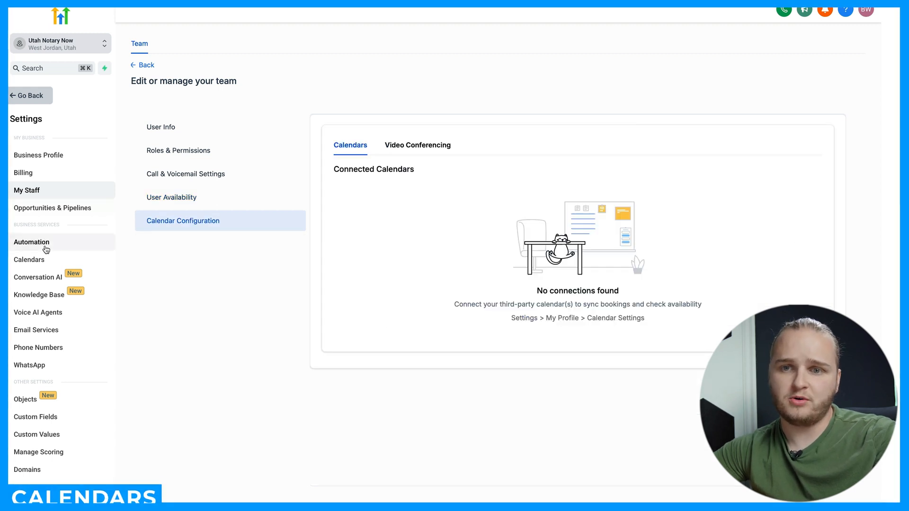
View the sub-account's Calendar Settings and the calendar types offered for a new calendar
{"action": "left_click", "coordinate": [29, 260]}
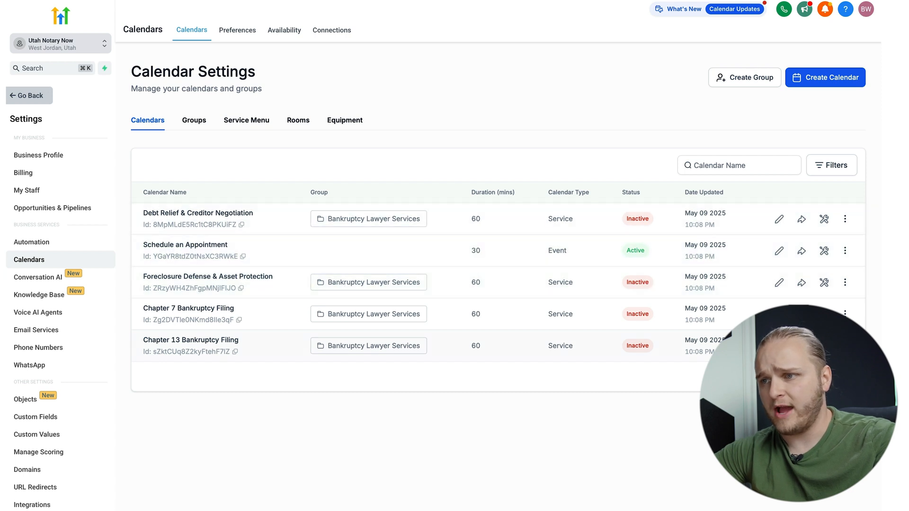
{"action": "left_click", "coordinate": [837, 82]}
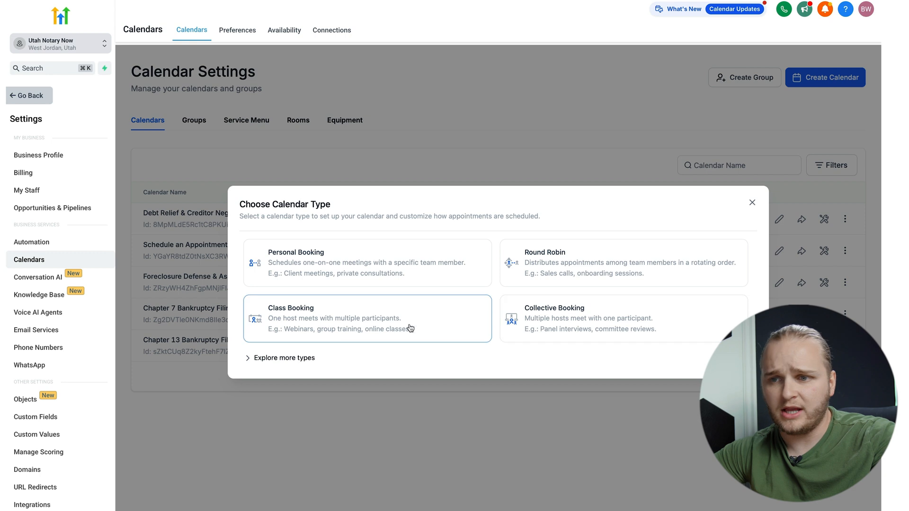
{"action": "left_click", "coordinate": [753, 203]}
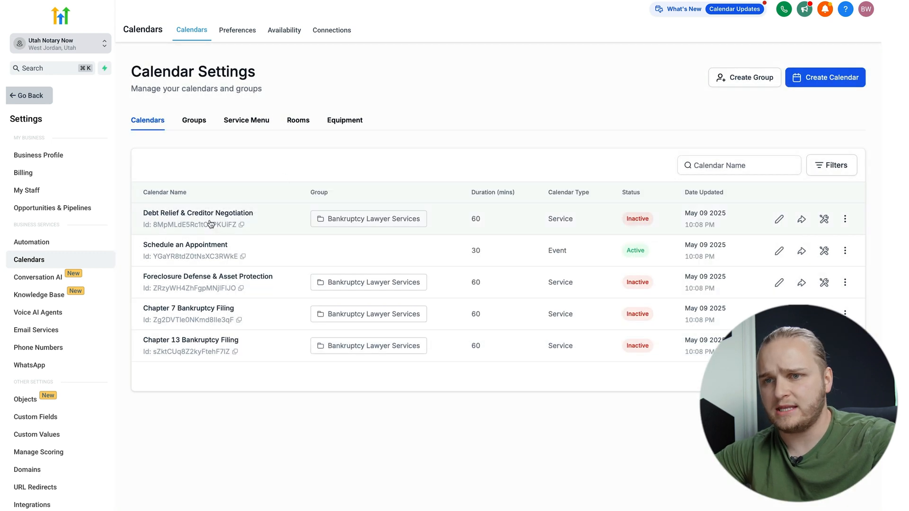
Copy the Schedule an Appointment calendar's scheduling link and select the 09:30 AM slot on May 15, 2025 on its booking page
{"action": "left_click", "coordinate": [802, 251]}
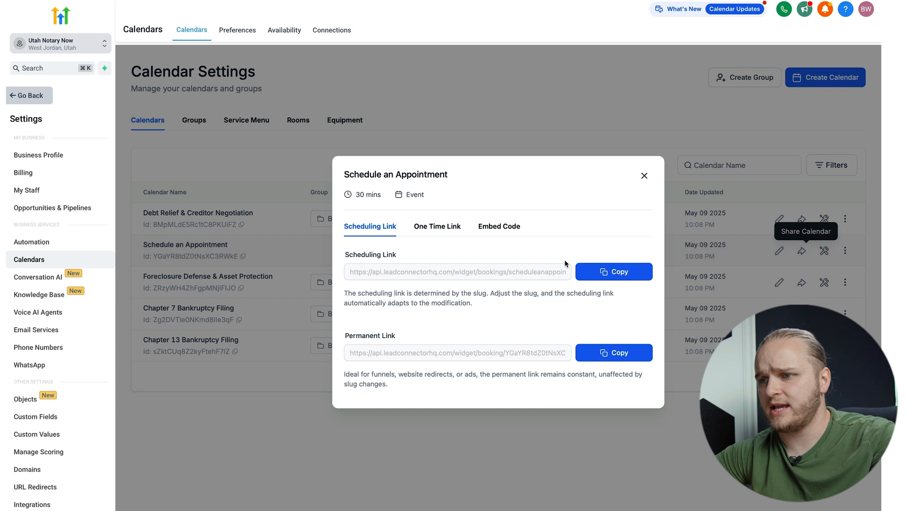
{"action": "left_click", "coordinate": [601, 268]}
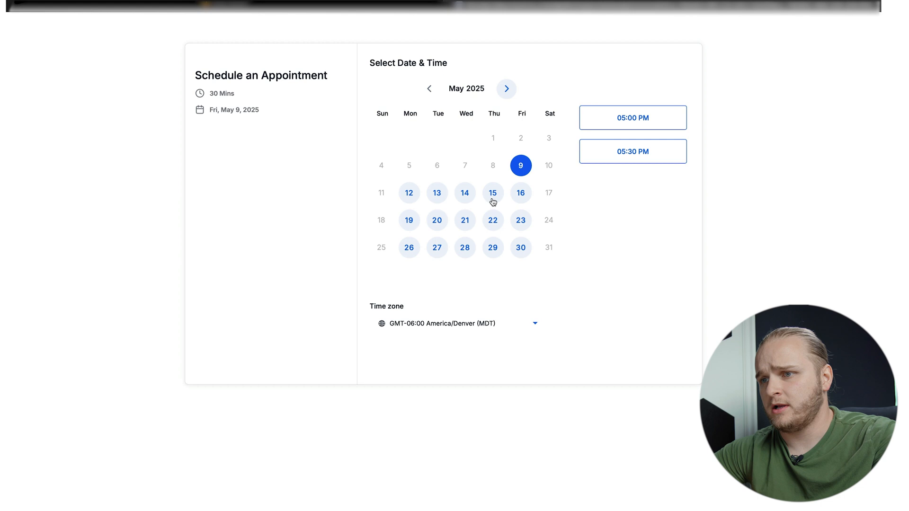
{"action": "left_click", "coordinate": [493, 194]}
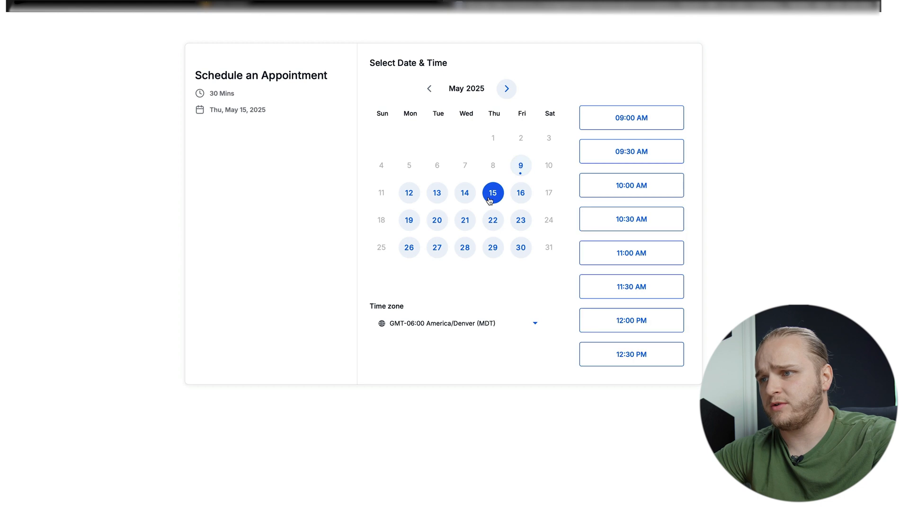
{"action": "left_click", "coordinate": [641, 157]}
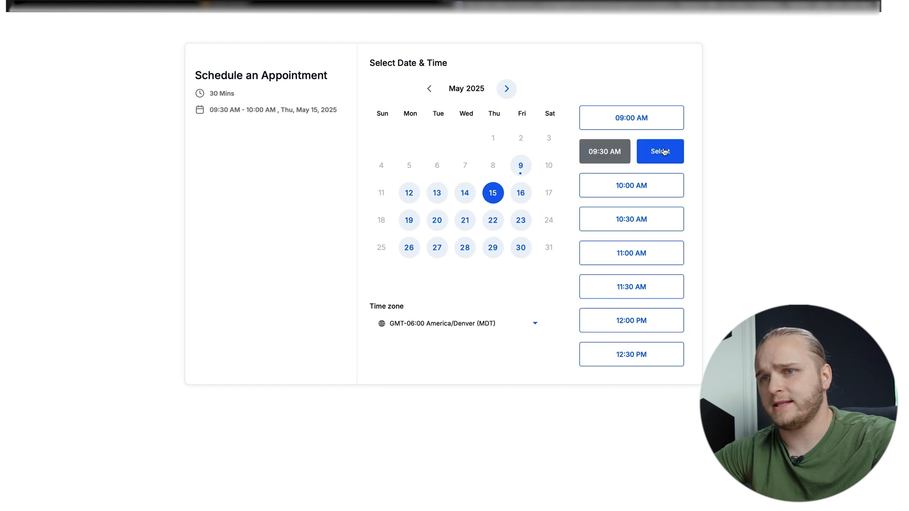
{"action": "left_click", "coordinate": [663, 151]}
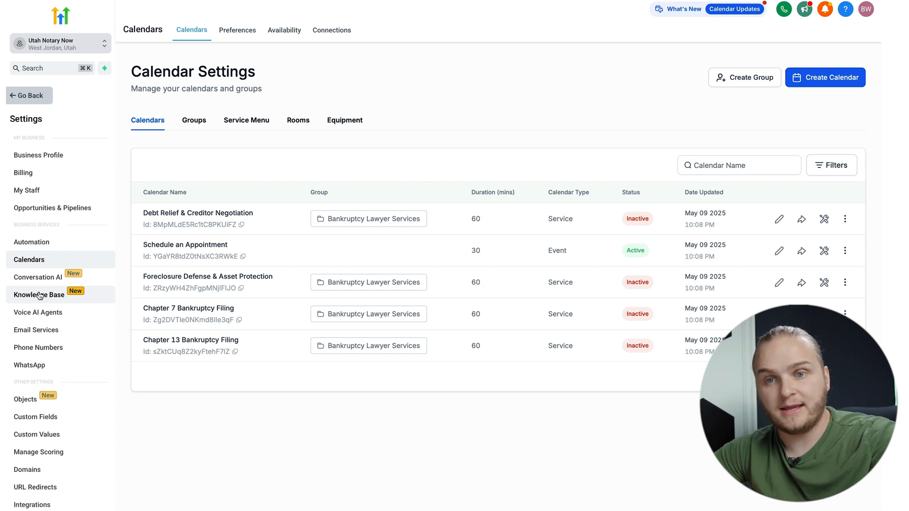
Look through the existing knowledge base's details, web crawler, FAQs and file upload sections
{"action": "left_click", "coordinate": [40, 296]}
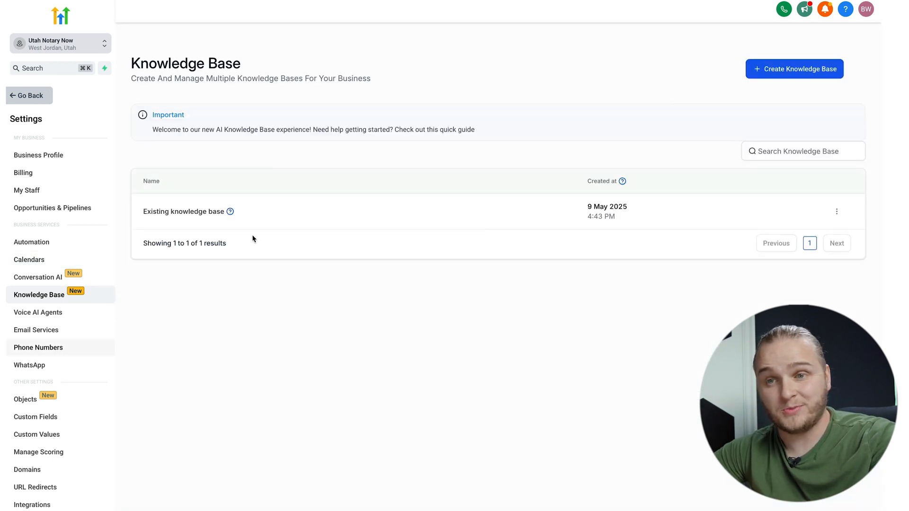
{"action": "left_click", "coordinate": [189, 211]}
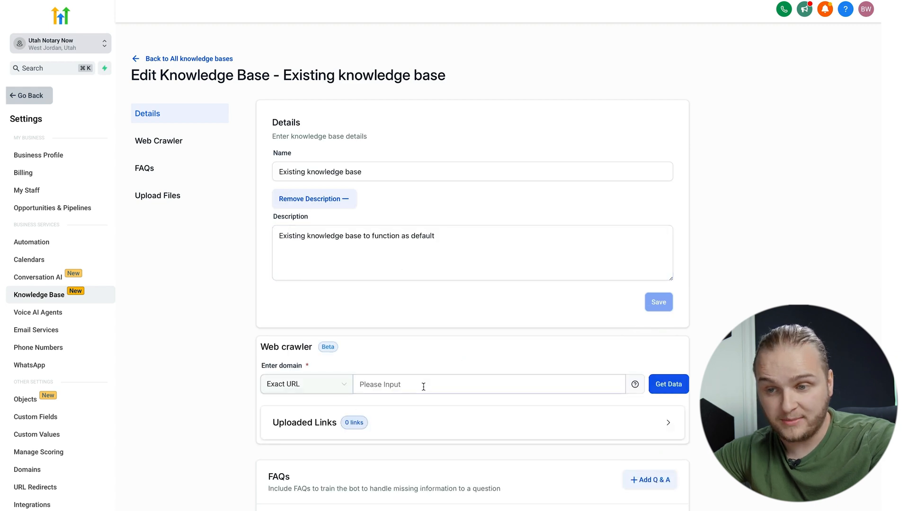
{"action": "scroll", "coordinate": [412, 370], "scroll_direction": "down", "scroll_amount": 2}
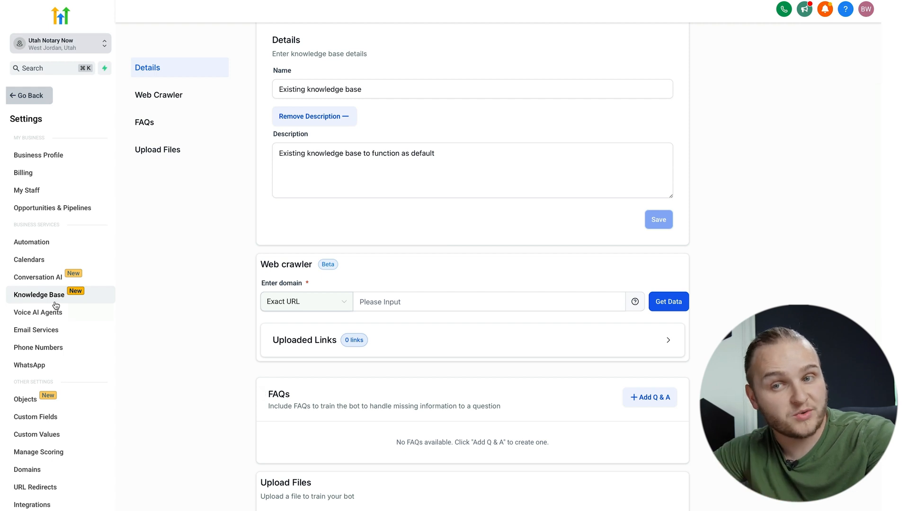
View the Email Services settings, including the SMTP service and the dedicated domain and IP page
{"action": "left_click", "coordinate": [57, 333]}
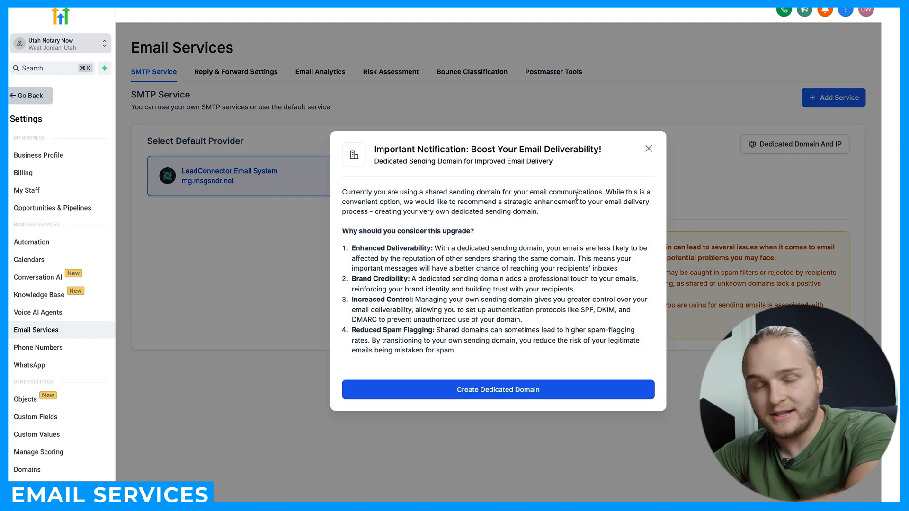
{"action": "left_click", "coordinate": [649, 148]}
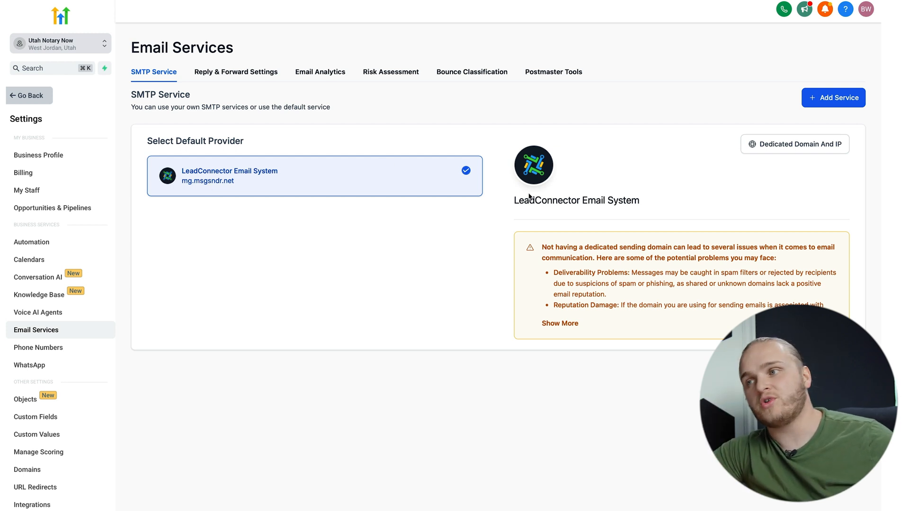
{"action": "left_click", "coordinate": [772, 144]}
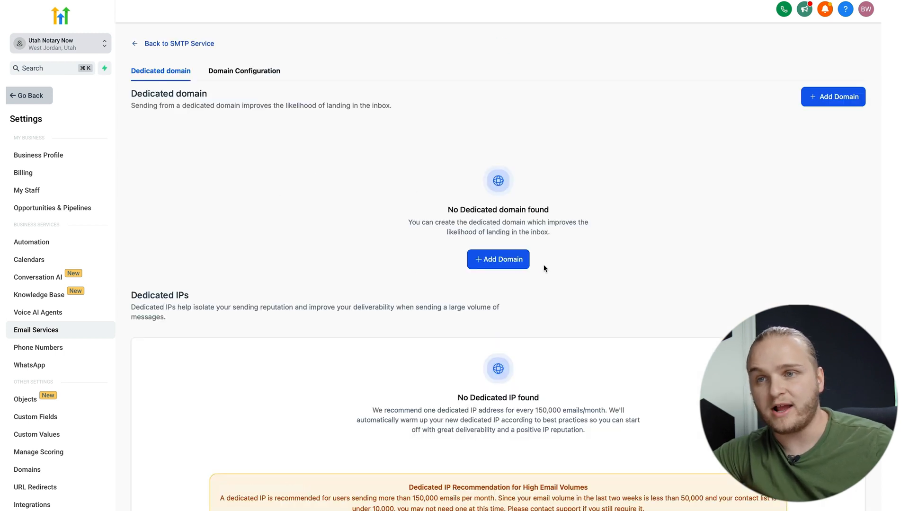
{"action": "left_click", "coordinate": [141, 44]}
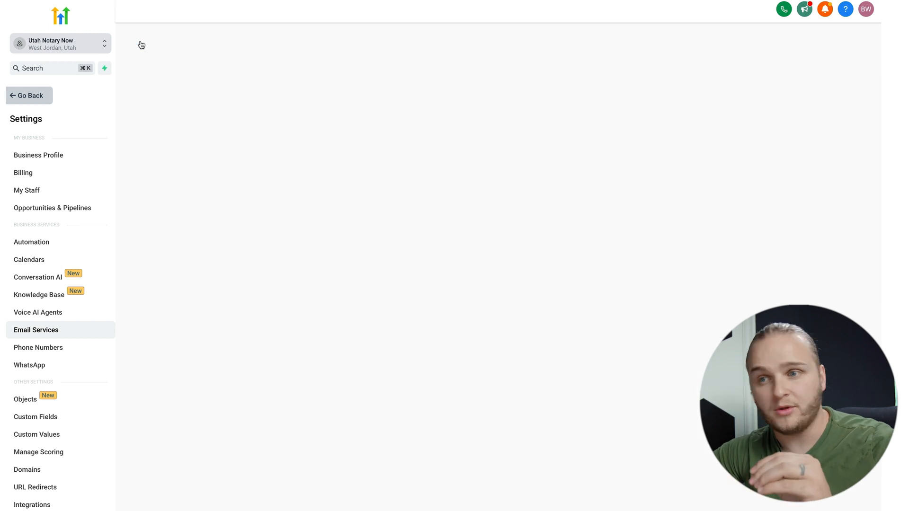
View the United States phone numbers offered for purchase, selecting the Detroit Zone, MI number and closing the offer without buying
{"action": "left_click", "coordinate": [66, 349]}
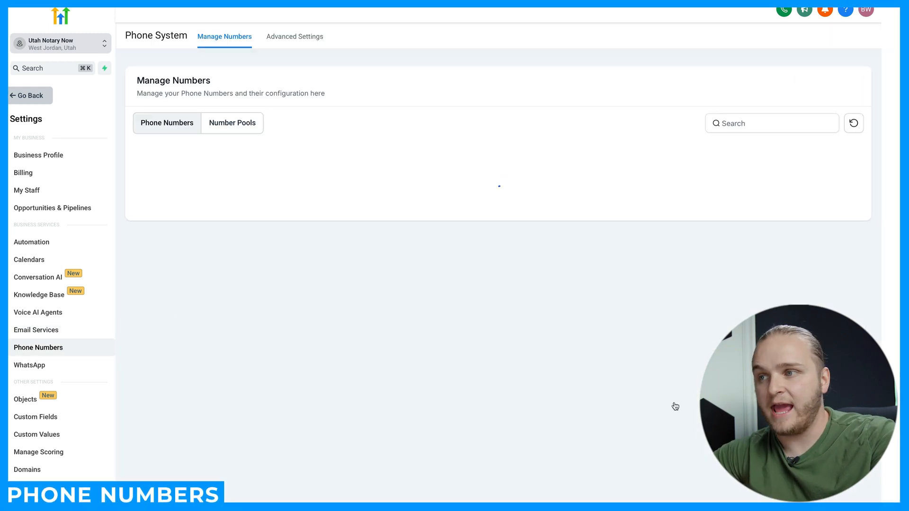
{"action": "left_click", "coordinate": [826, 87]}
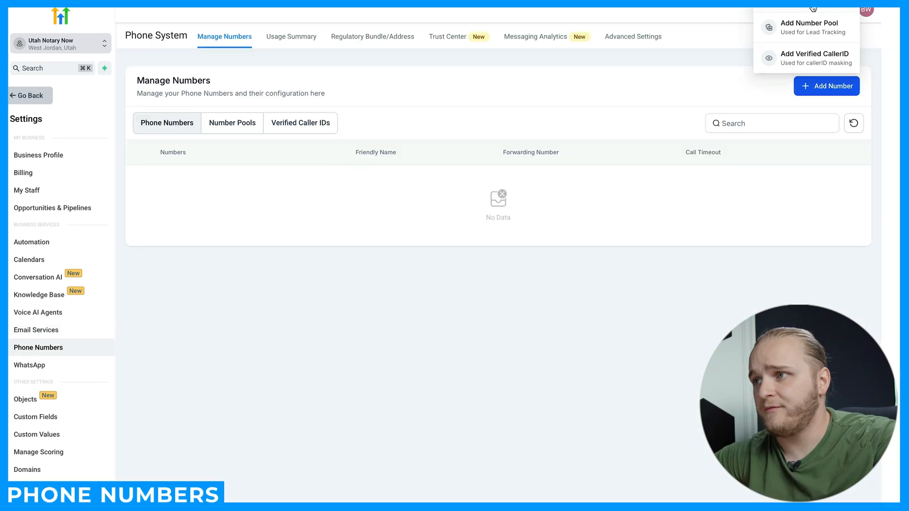
{"action": "left_click", "coordinate": [813, 8]}
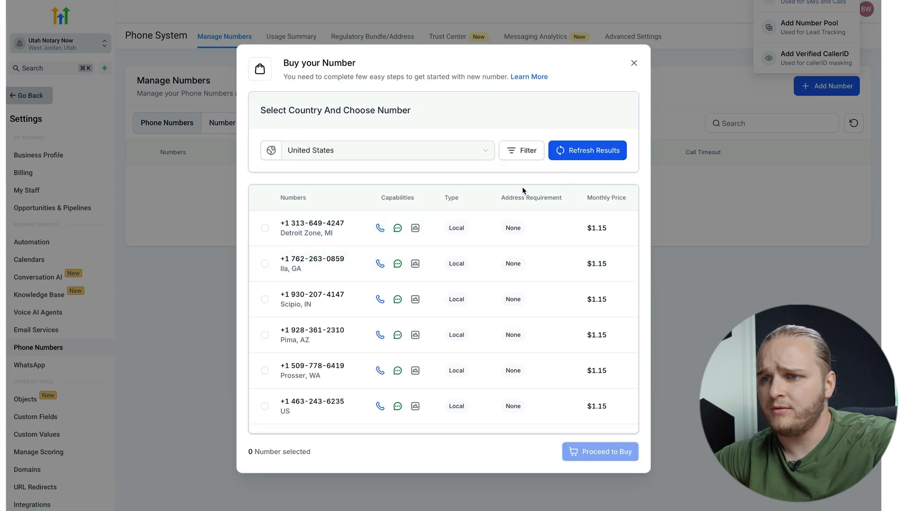
{"action": "left_click", "coordinate": [266, 229]}
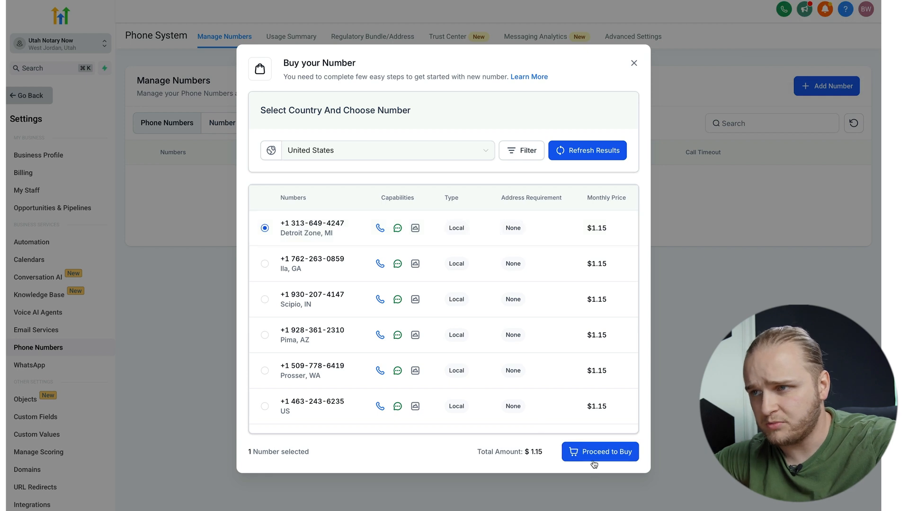
{"action": "left_click", "coordinate": [634, 64]}
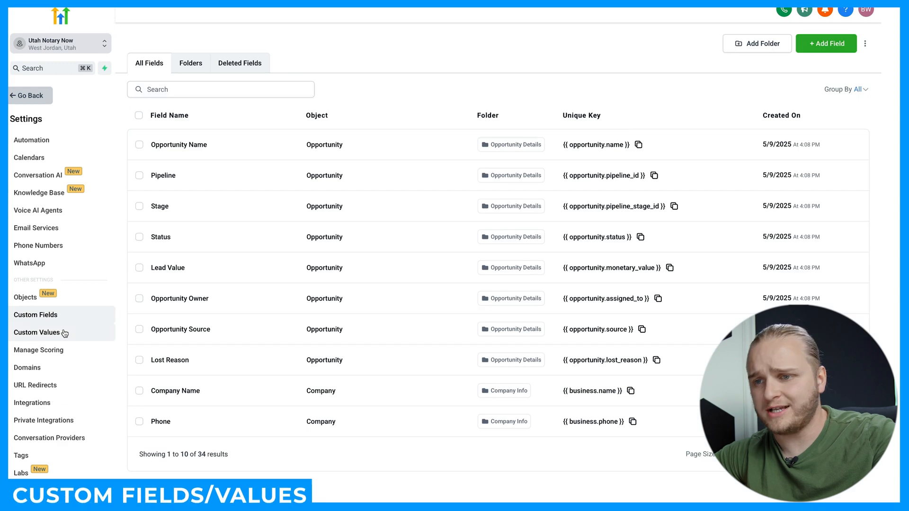
View the sub-account's Custom Values, Custom Fields and the Engagement Score rules under Manage Scoring
{"action": "left_click", "coordinate": [64, 333]}
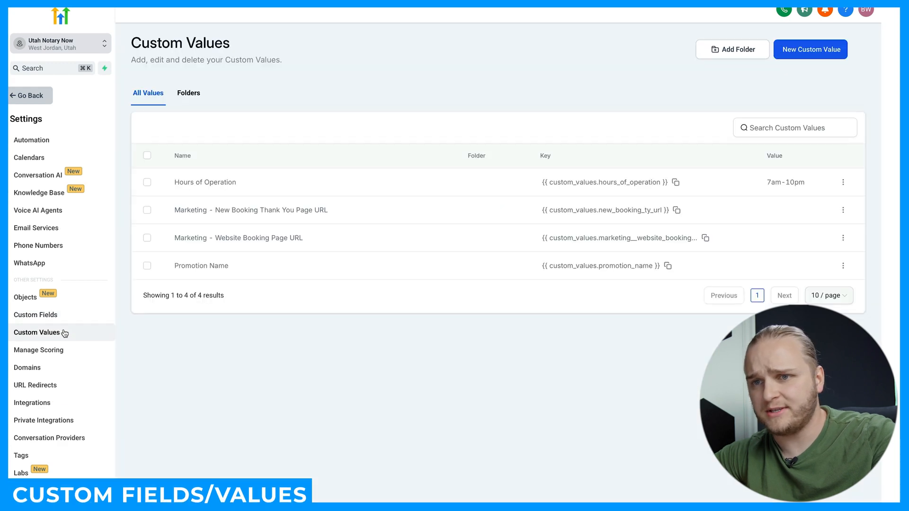
{"action": "left_click", "coordinate": [66, 314]}
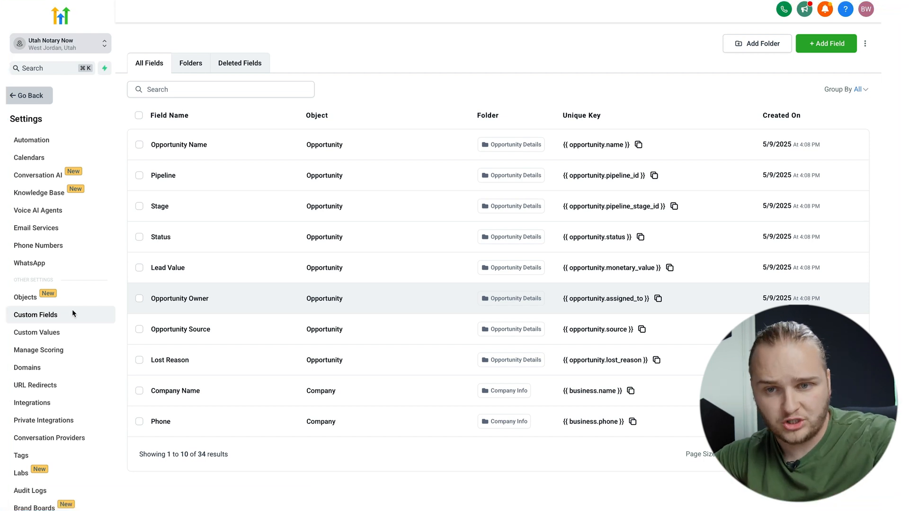
{"action": "left_click", "coordinate": [54, 353]}
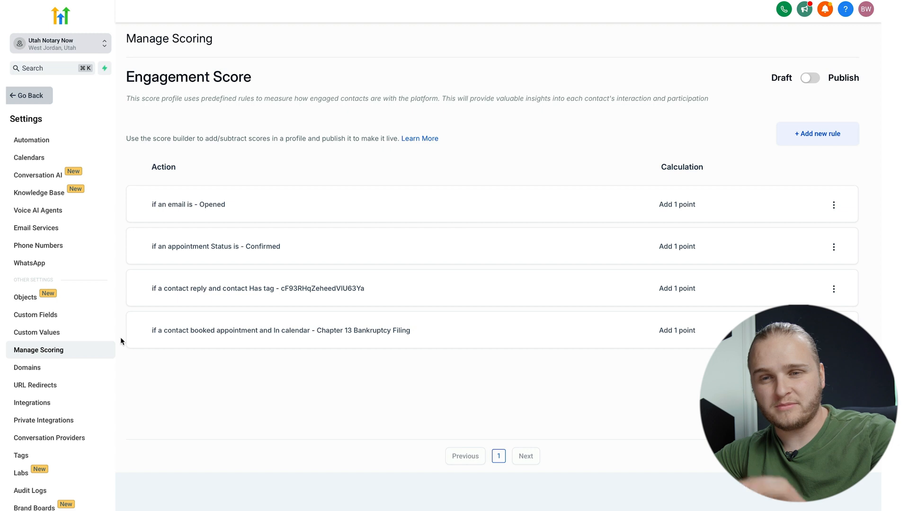
View the Domains settings, dismiss the domain purchase offer and open the options for connecting a domain
{"action": "left_click", "coordinate": [77, 368]}
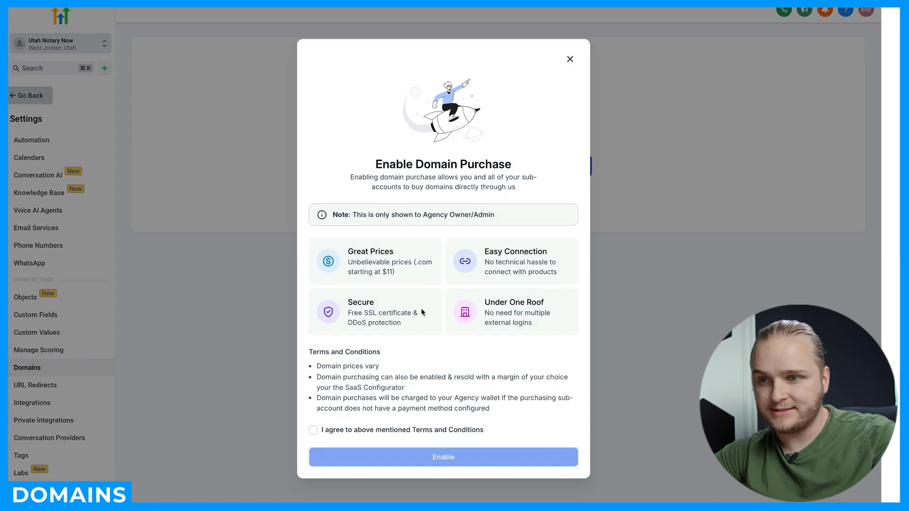
{"action": "left_click", "coordinate": [571, 60]}
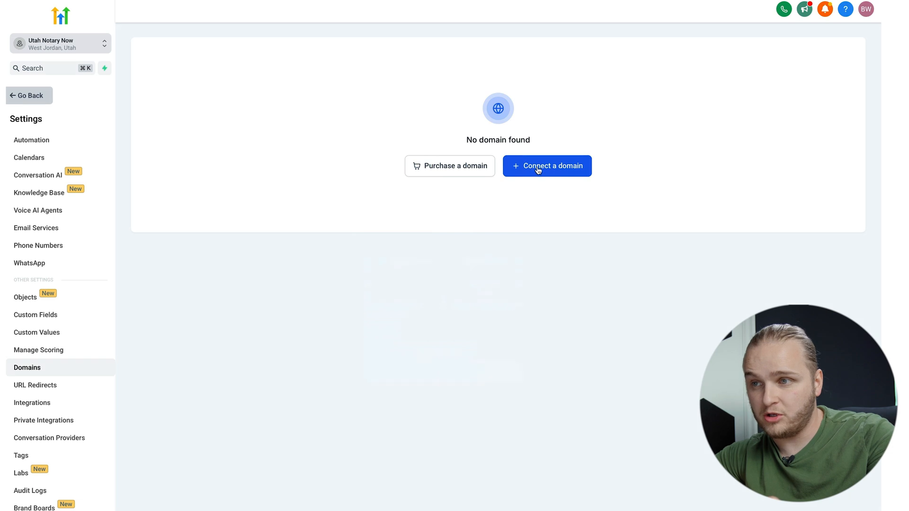
{"action": "left_click", "coordinate": [557, 174]}
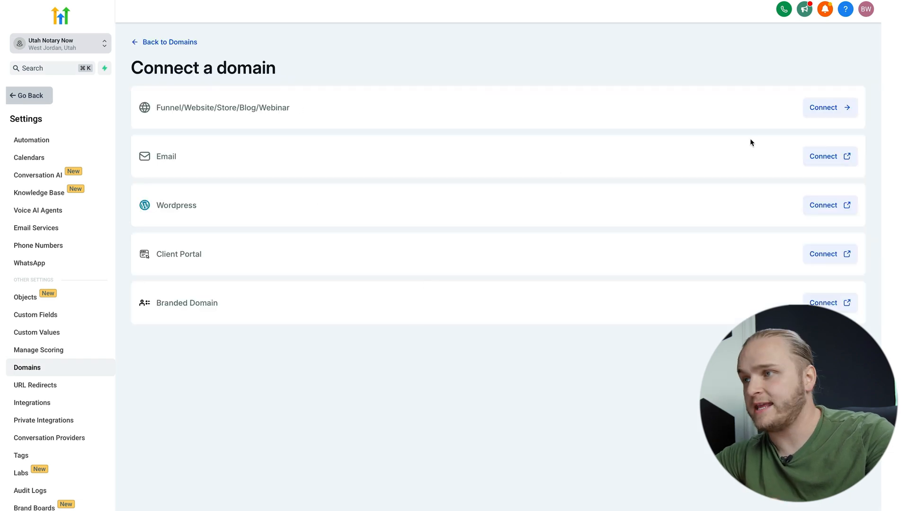
Return from the domain connection options to the Domains overview and view the URL Redirects settings
{"action": "left_click", "coordinate": [134, 45]}
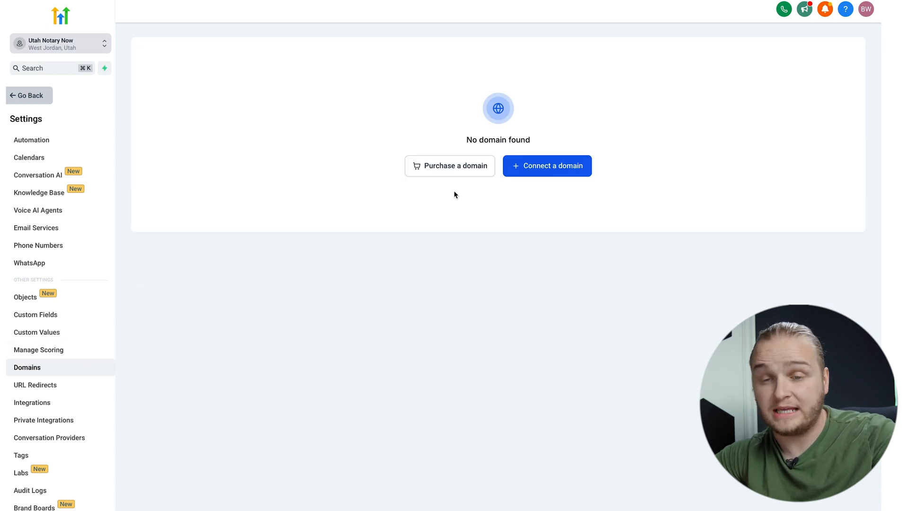
{"action": "left_click", "coordinate": [61, 385]}
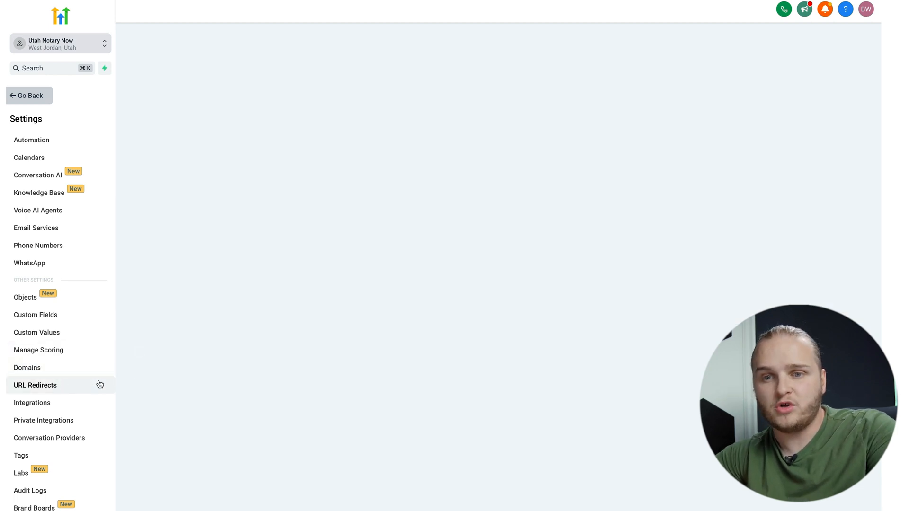
{"action": "scroll", "coordinate": [94, 374], "scroll_direction": "down", "scroll_amount": 1}
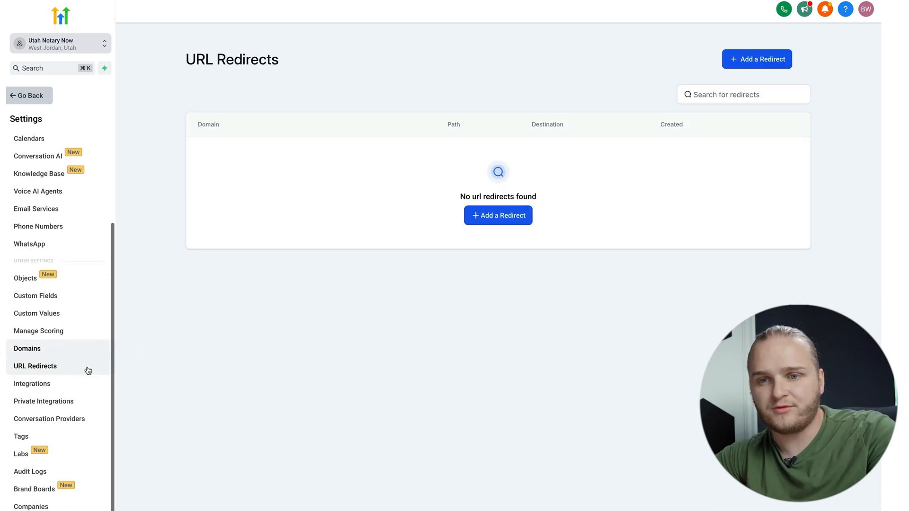
Look through the third-party services available to connect in the Integrations settings, from Google and QuickBooks to WooCommerce and WhatsApp
{"action": "left_click", "coordinate": [60, 385]}
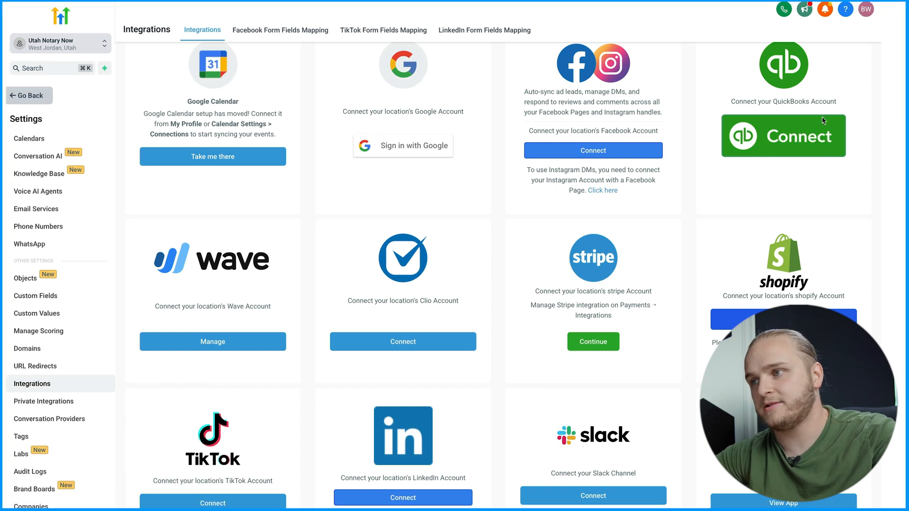
{"action": "scroll", "coordinate": [415, 303], "scroll_direction": "down", "scroll_amount": 1}
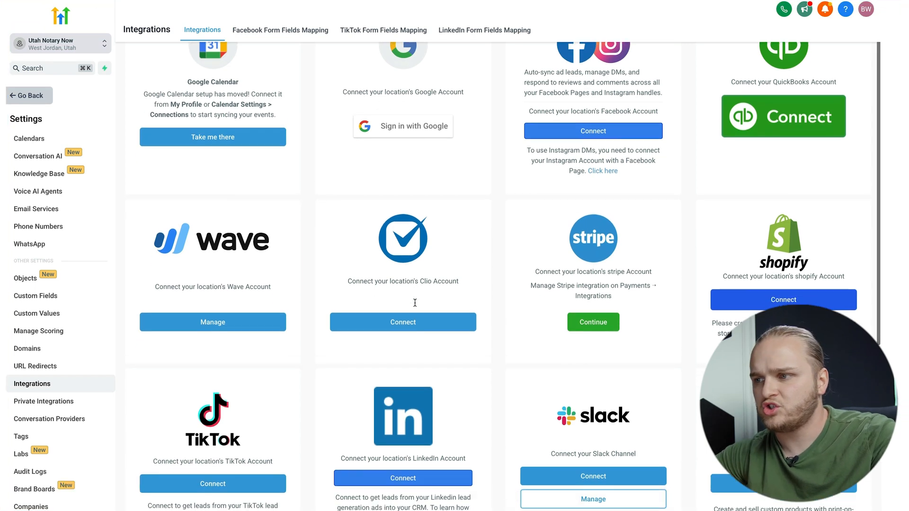
{"action": "scroll", "coordinate": [358, 433], "scroll_direction": "down", "scroll_amount": 5}
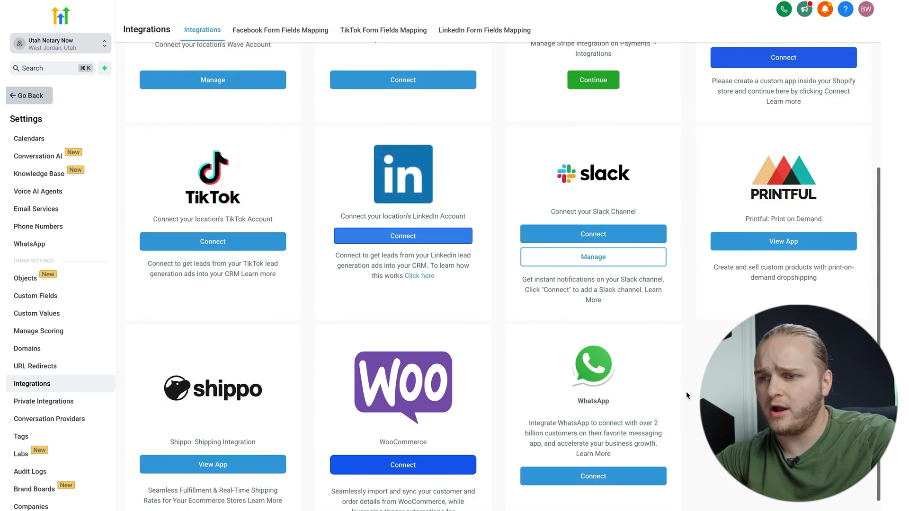
{"action": "scroll", "coordinate": [688, 396], "scroll_direction": "up", "scroll_amount": 6}
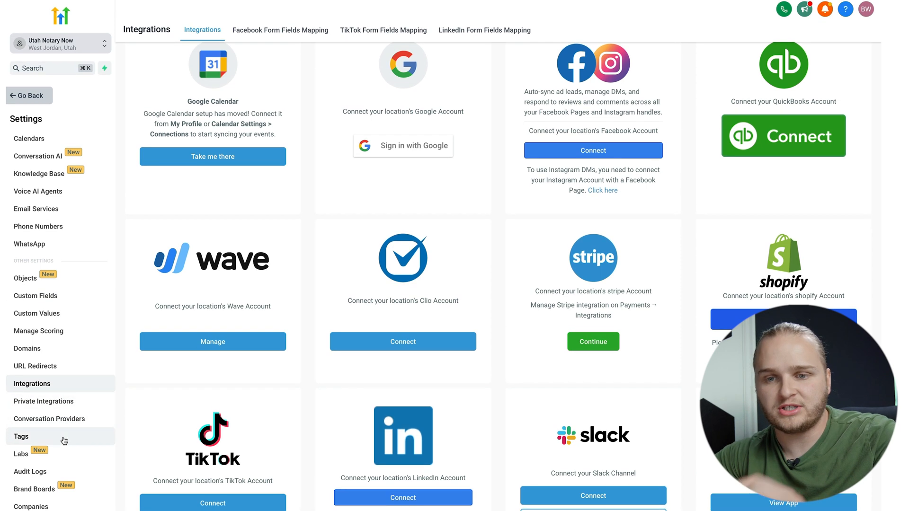
View the sub-account's Tags and the Companies object settings, and leave the settings for the main sub-account area
{"action": "left_click", "coordinate": [64, 441]}
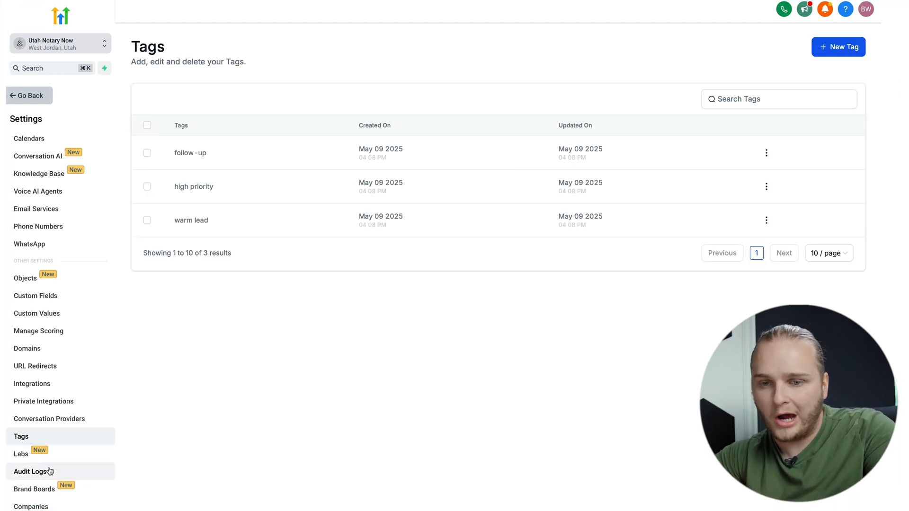
{"action": "left_click", "coordinate": [49, 507]}
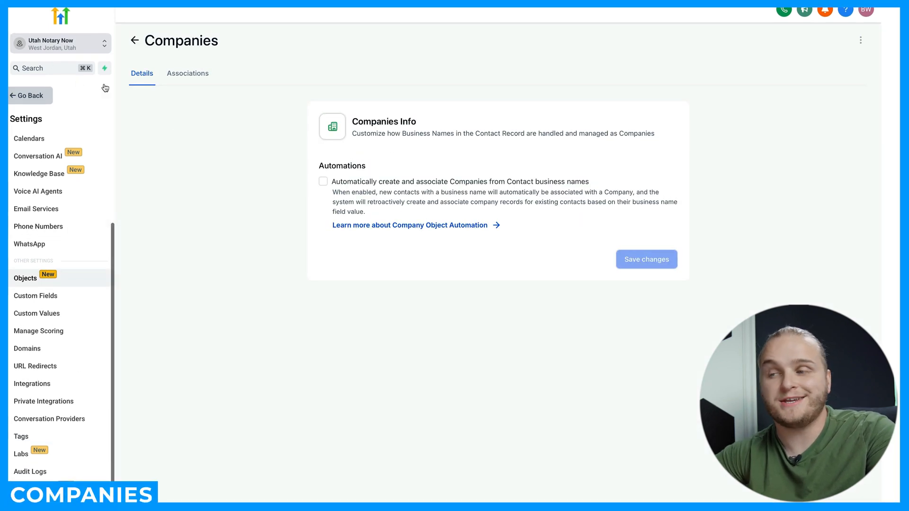
{"action": "left_click", "coordinate": [135, 41]}
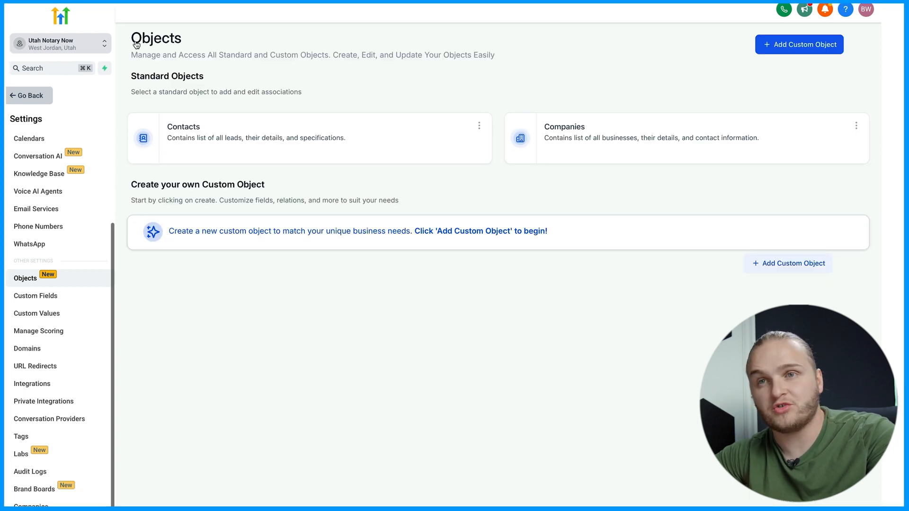
{"action": "left_click", "coordinate": [31, 97]}
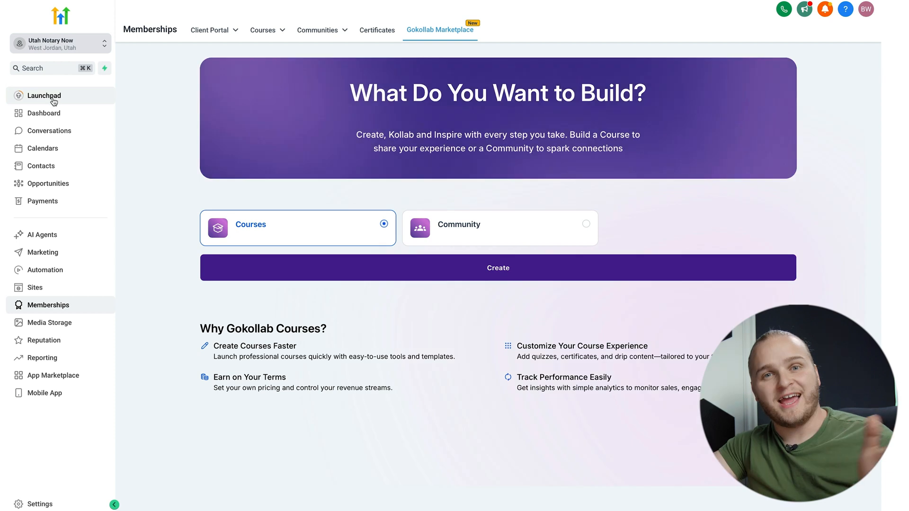